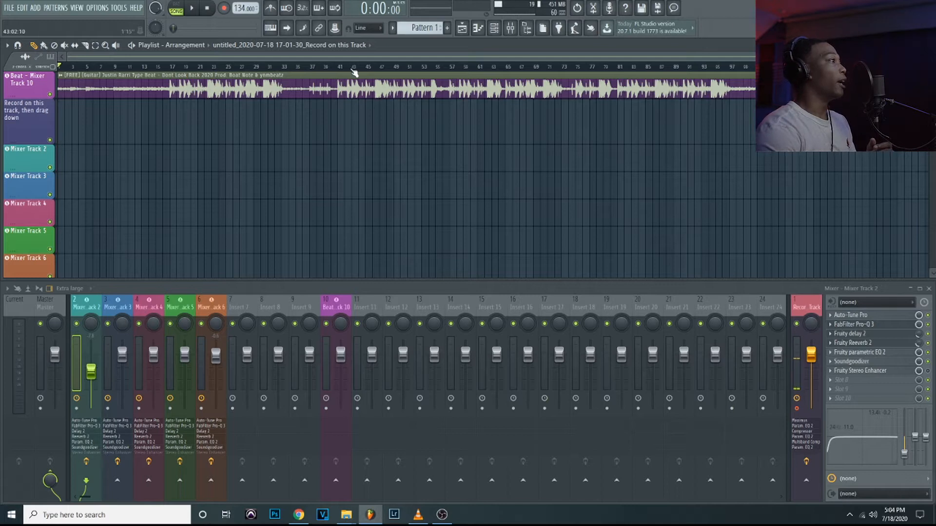
# - Open the tempo tapper for the project tempo
pyautogui.moveTo(919, 57); pyautogui.dragTo(894, 57)
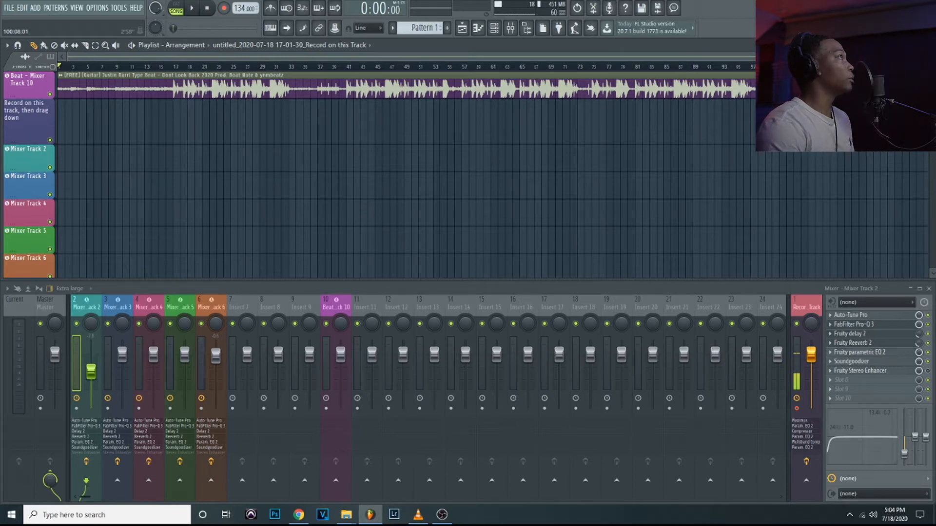
pyautogui.moveTo(789, 58); pyautogui.dragTo(665, 58)
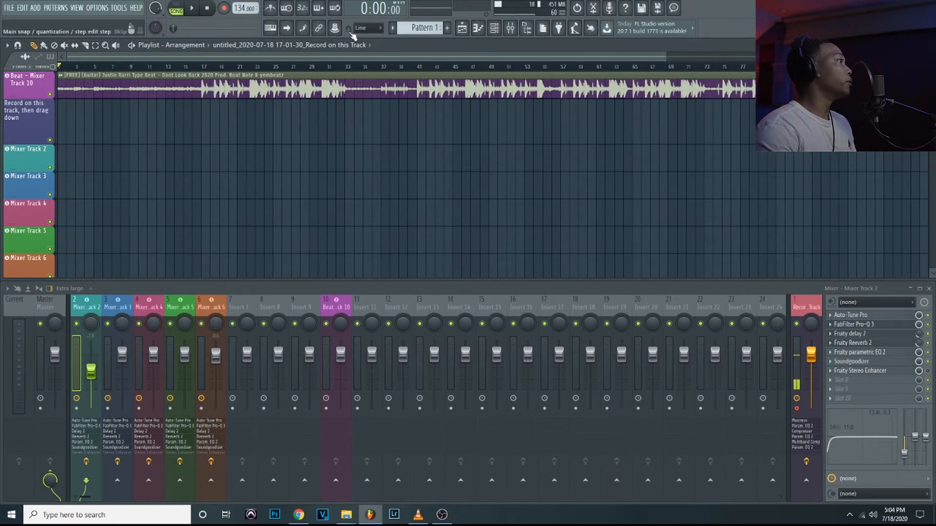
pyautogui.rightClick(240, 9)
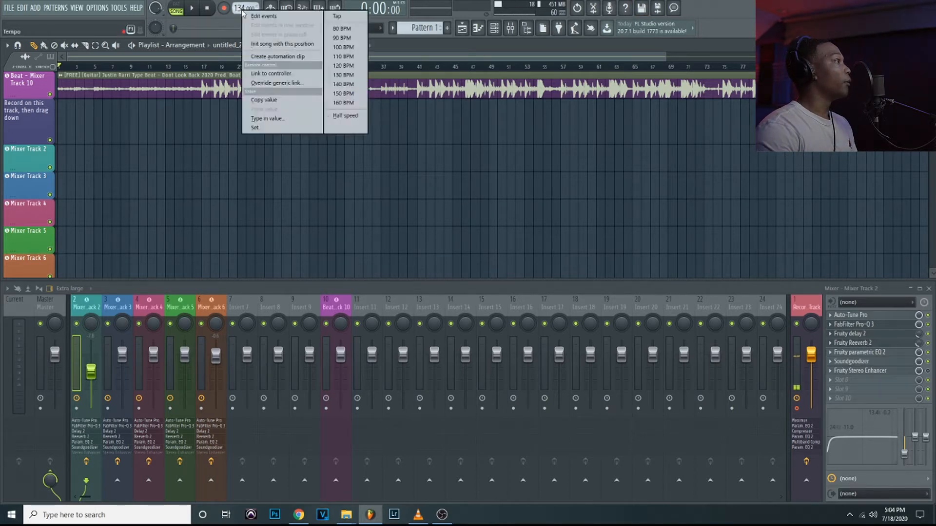
pyautogui.click(336, 16)
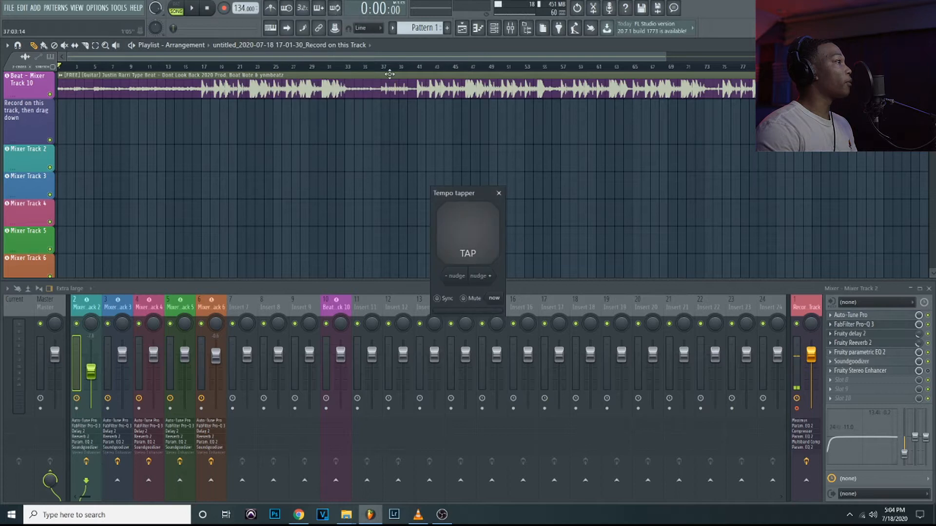
pyautogui.moveTo(475, 195); pyautogui.dragTo(470, 197)
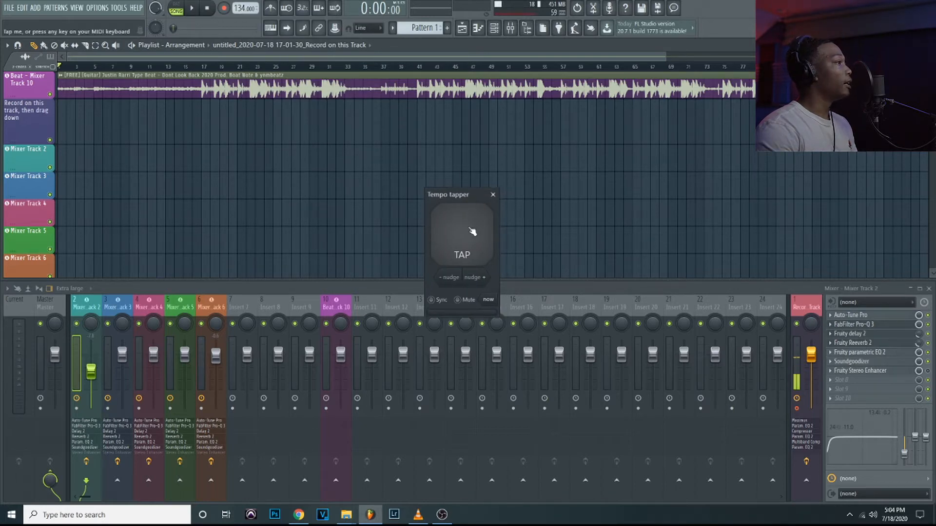
# - Play the opening seconds of the beat and stop playback
pyautogui.press('space')
pyautogui.press('space')
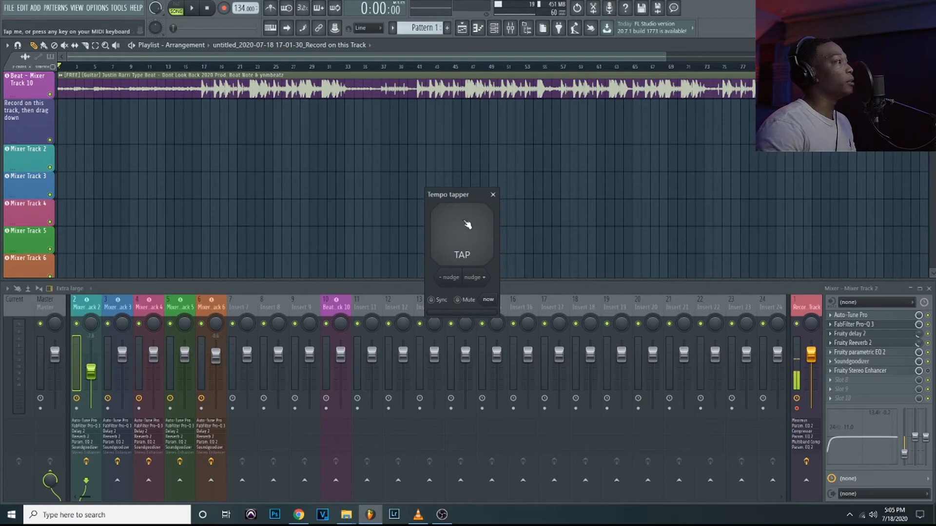
pyautogui.press('space')
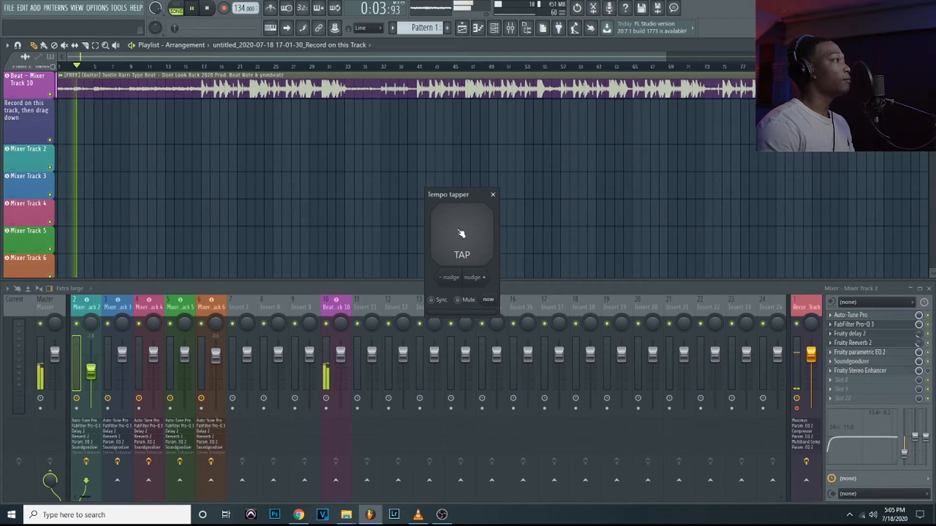
pyautogui.press('space')
# - Raise the project tempo to 161 BPM
pyautogui.scroll(4, 239, 4)
pyautogui.scroll(15, 239, 4)
pyautogui.scroll(8, 249, 8)
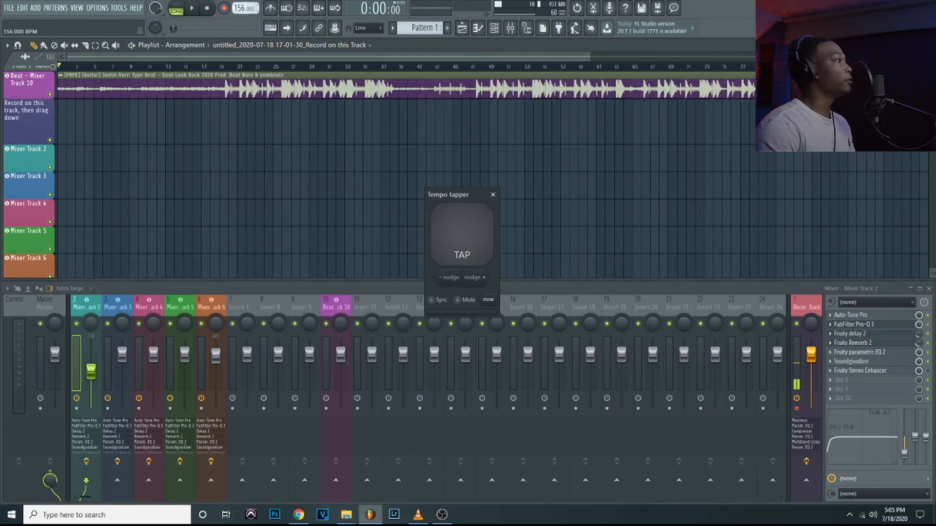
# - Play the beat and tap the tempo in time with it until the tapper settles at 135 BPM, then stop playback
pyautogui.press('space')
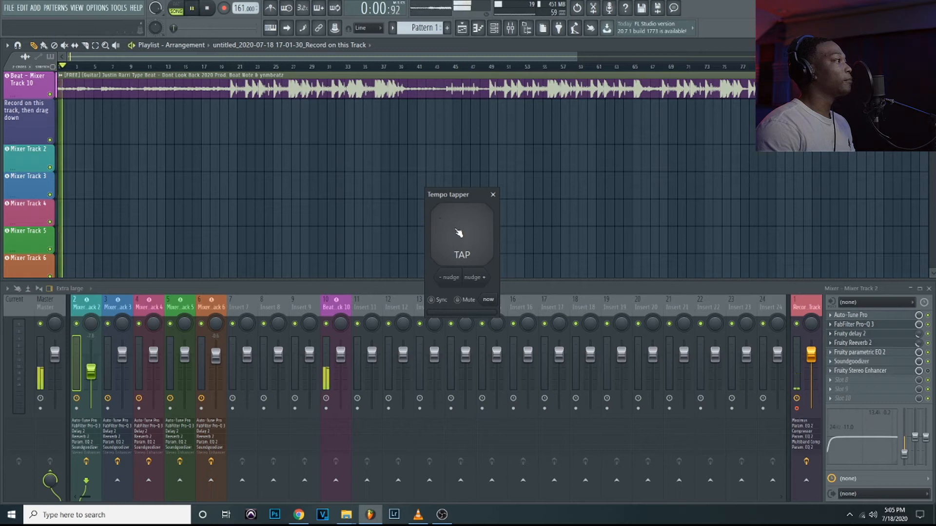
pyautogui.click(458, 232)
pyautogui.click(458, 233)
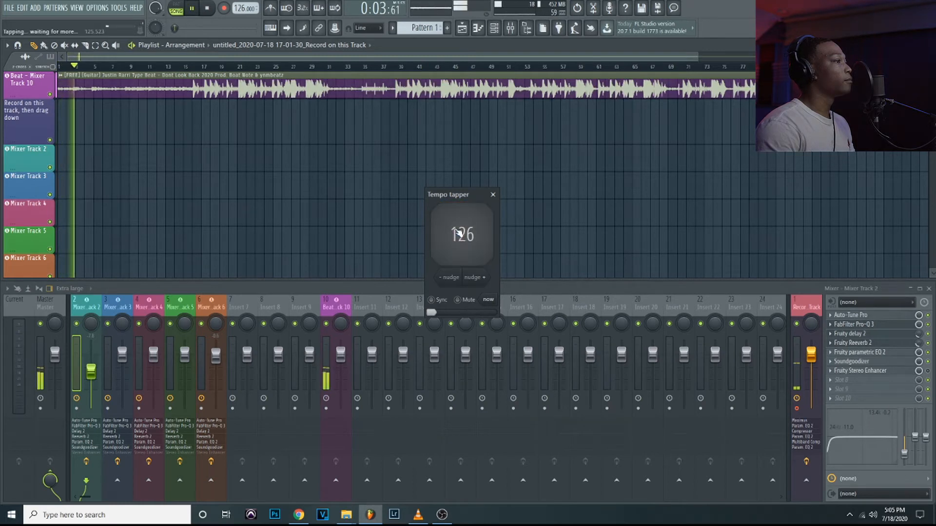
pyautogui.click(459, 233)
pyautogui.click(458, 233)
pyautogui.click(459, 233)
pyautogui.click(458, 233)
pyautogui.click(458, 233)
pyautogui.click(458, 233)
pyautogui.click(459, 233)
pyautogui.click(458, 233)
pyautogui.click(459, 233)
pyautogui.click(458, 233)
pyautogui.click(458, 233)
pyautogui.click(458, 233)
pyautogui.click(458, 233)
pyautogui.click(458, 233)
pyautogui.click(458, 233)
pyautogui.click(458, 233)
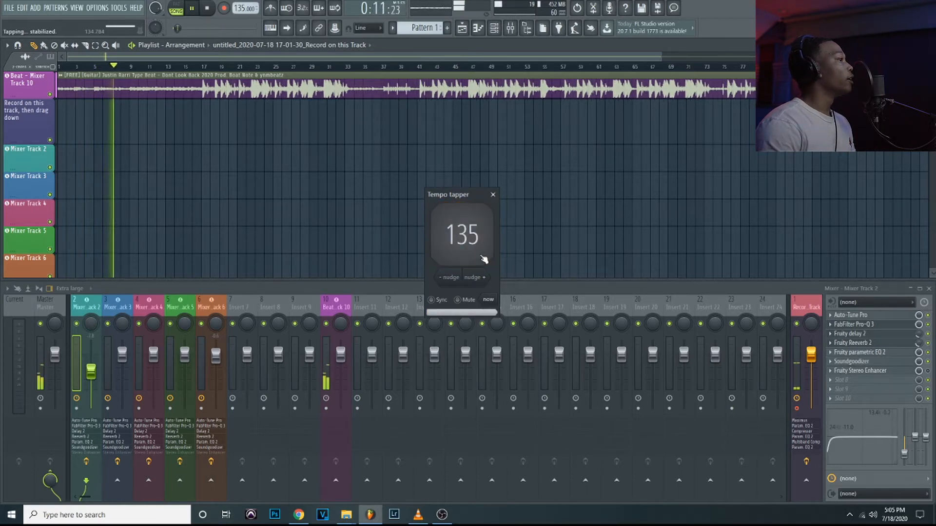
pyautogui.press('space')
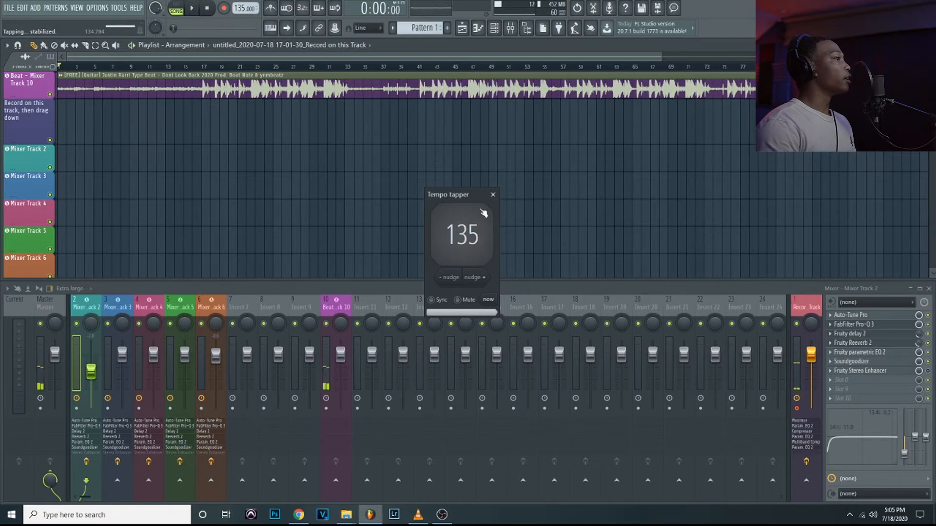
# - Close the tempo tapper and set the project tempo to 134 BPM
pyautogui.click(470, 237)
pyautogui.click(493, 195)
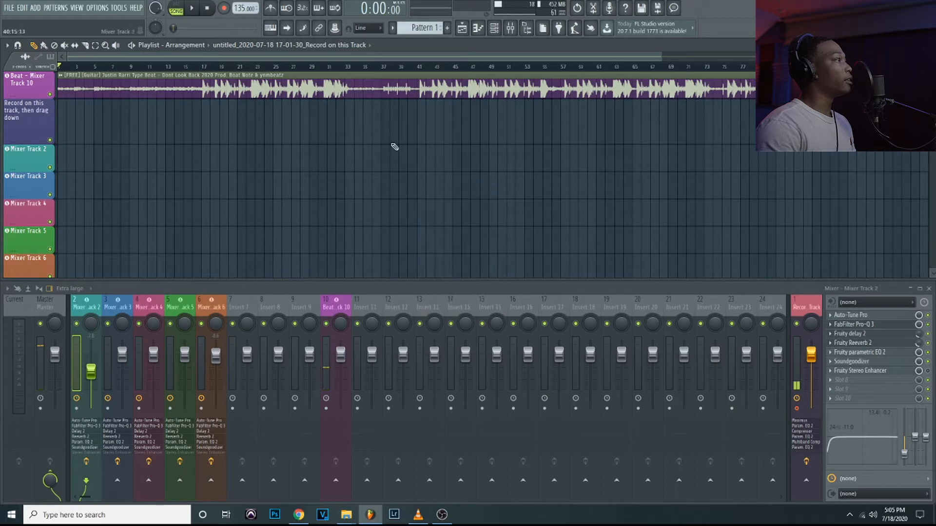
pyautogui.scroll(-1, 243, 8)
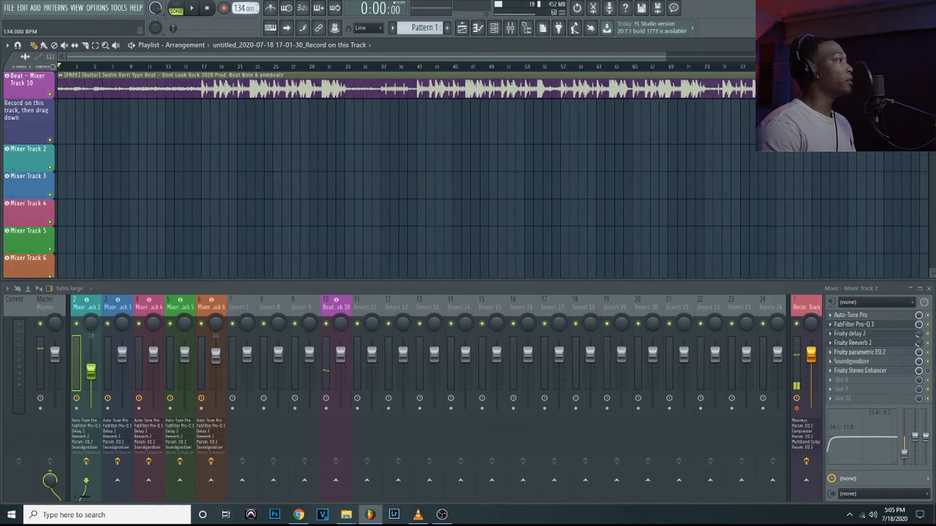
# - Trim the silence from the start of the beat clip and move the clip to the beginning of its track
pyautogui.scroll(-3, 211, 70)
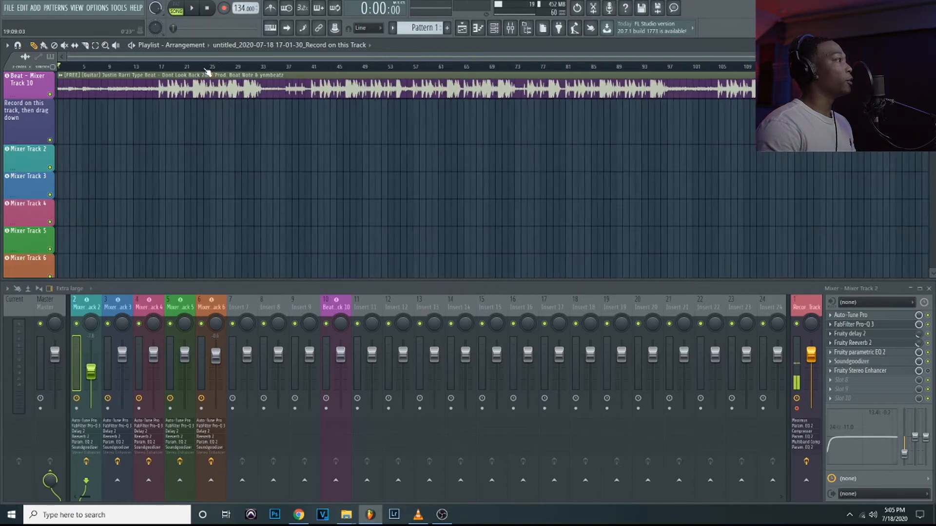
pyautogui.moveTo(751, 57); pyautogui.dragTo(69, 59)
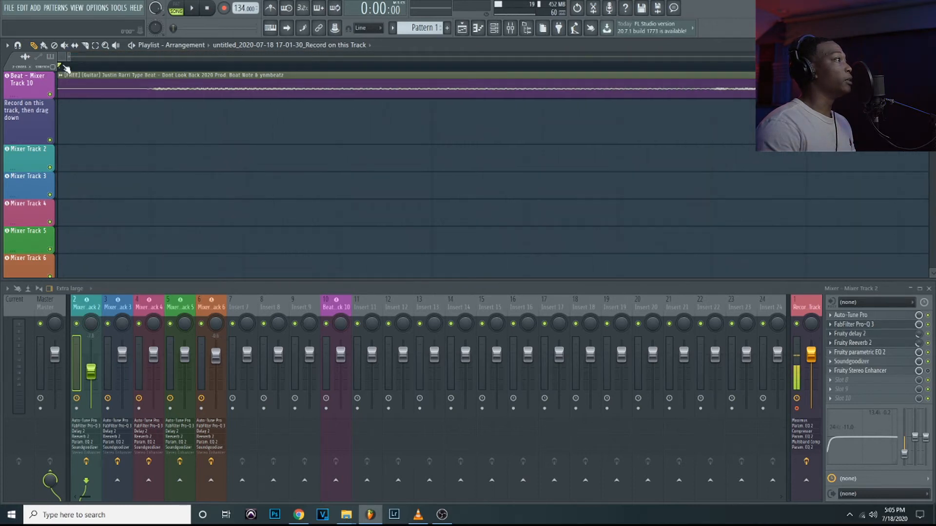
pyautogui.moveTo(59, 80); pyautogui.dragTo(145, 79)
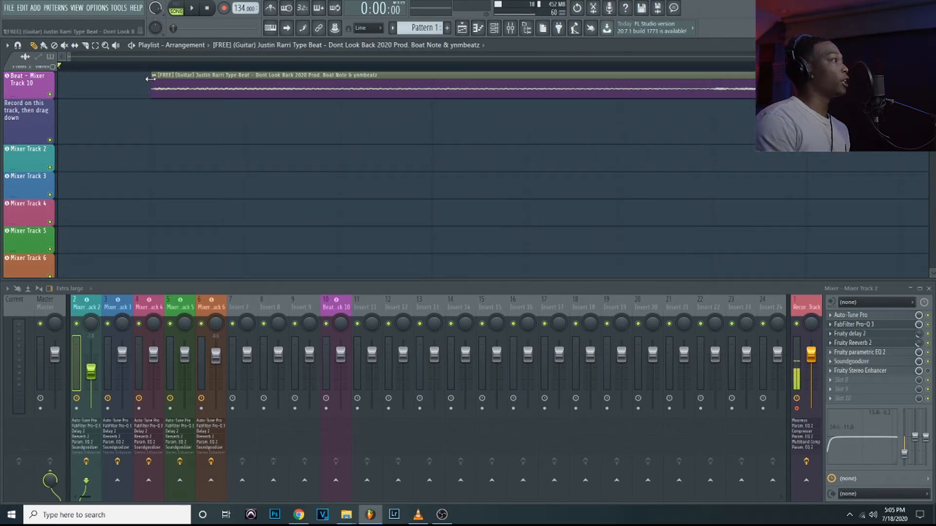
pyautogui.scroll(-5, 157, 75)
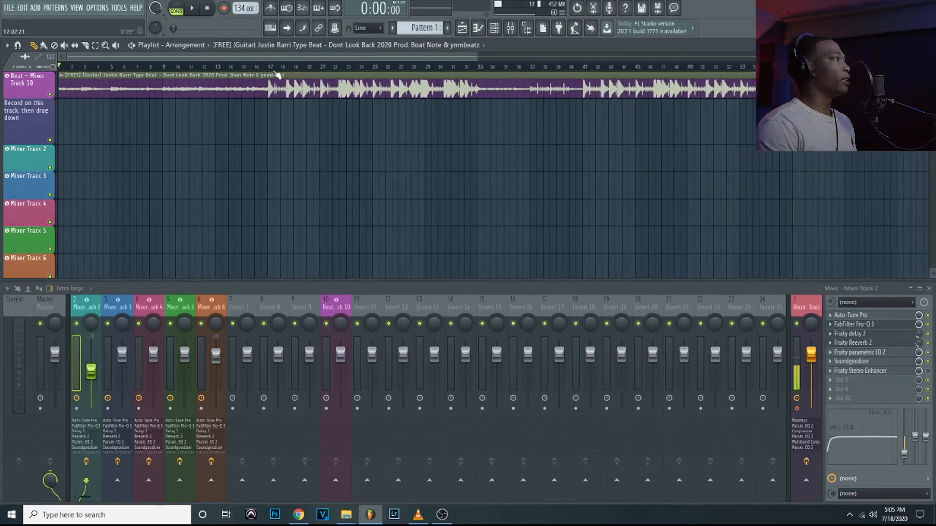
# - Shift the beat clip slightly earlier so its first strong hit lines up exactly with bar 17
pyautogui.scroll(8, 272, 73)
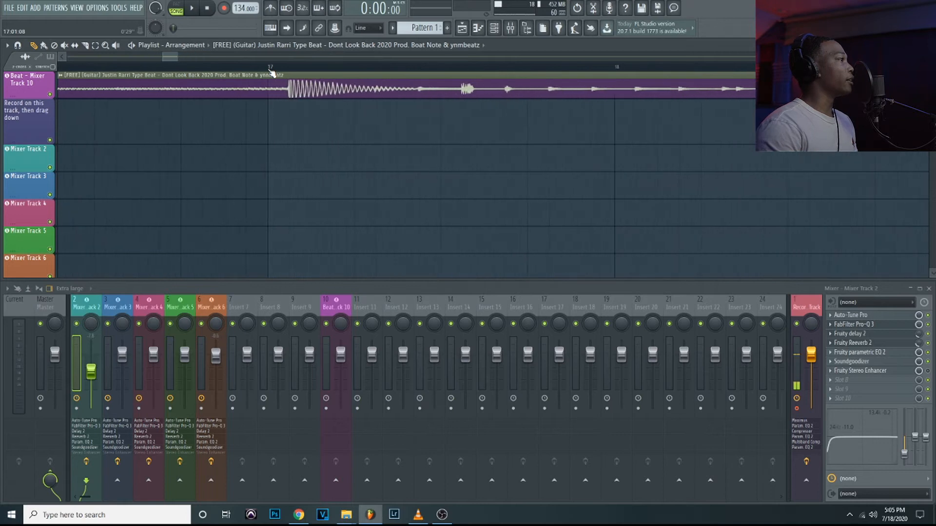
pyautogui.moveTo(366, 89); pyautogui.dragTo(276, 90)
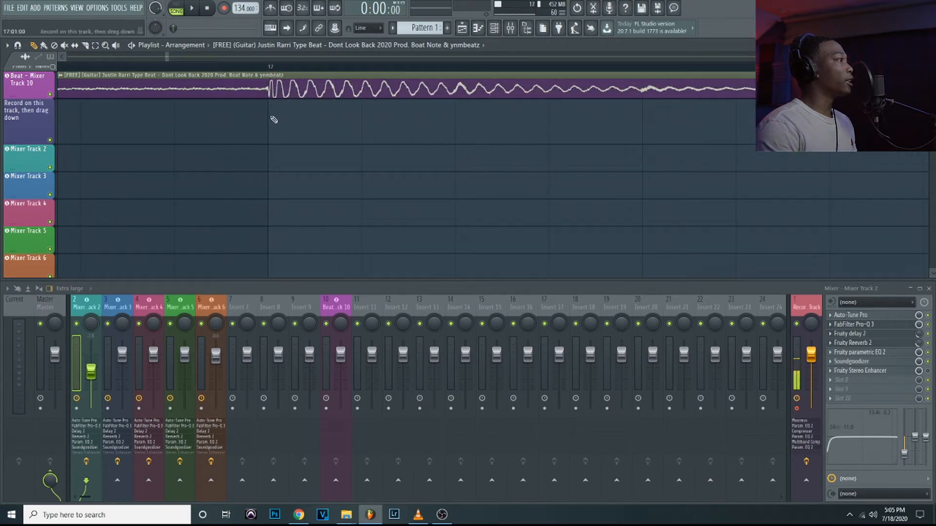
pyautogui.scroll(-1, 264, 74)
pyautogui.scroll(-8, 263, 74)
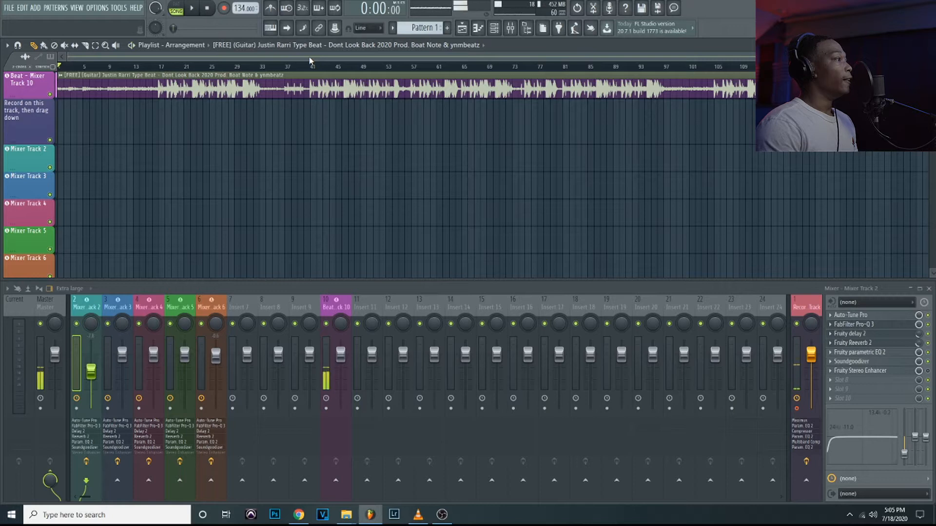
# - Load the De-esser narrow-band preset in Maximus on the recording mixer track
pyautogui.click(809, 306)
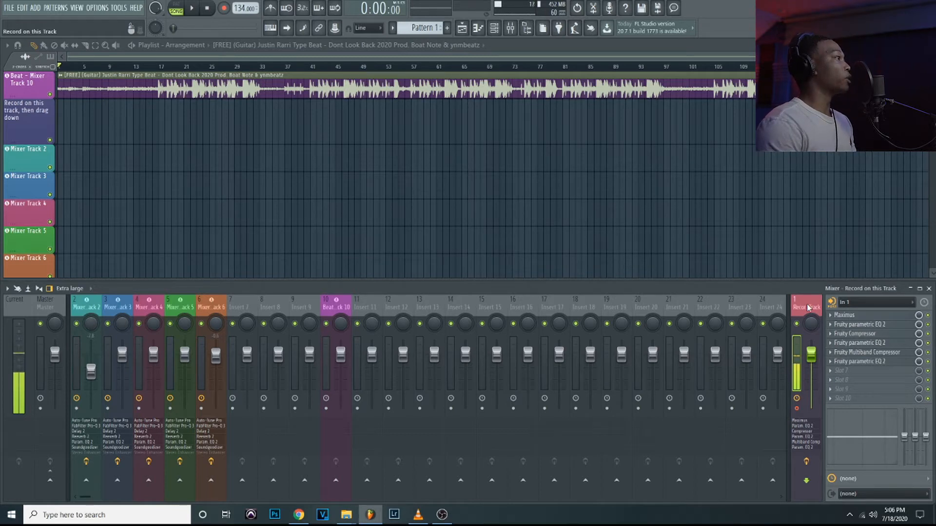
pyautogui.click(857, 315)
pyautogui.moveTo(133, 89); pyautogui.dragTo(244, 107)
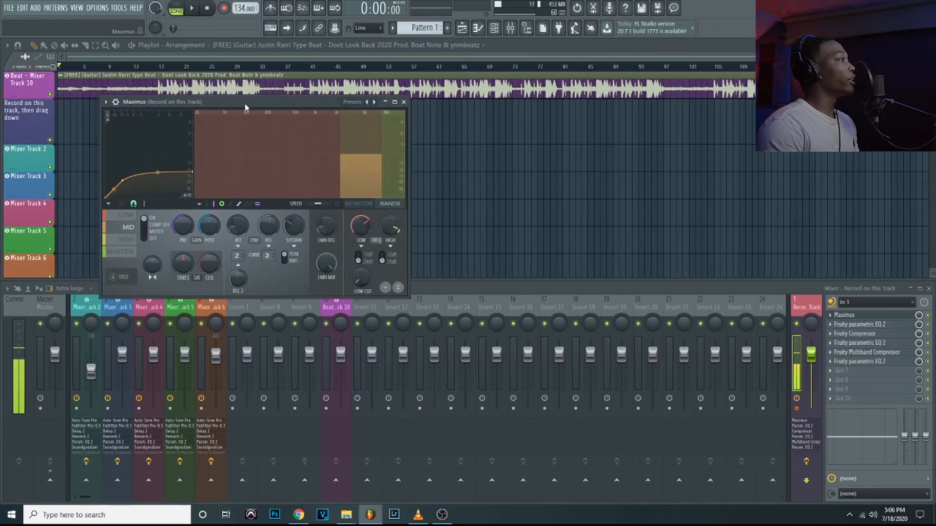
pyautogui.click(106, 102)
pyautogui.moveTo(133, 142)
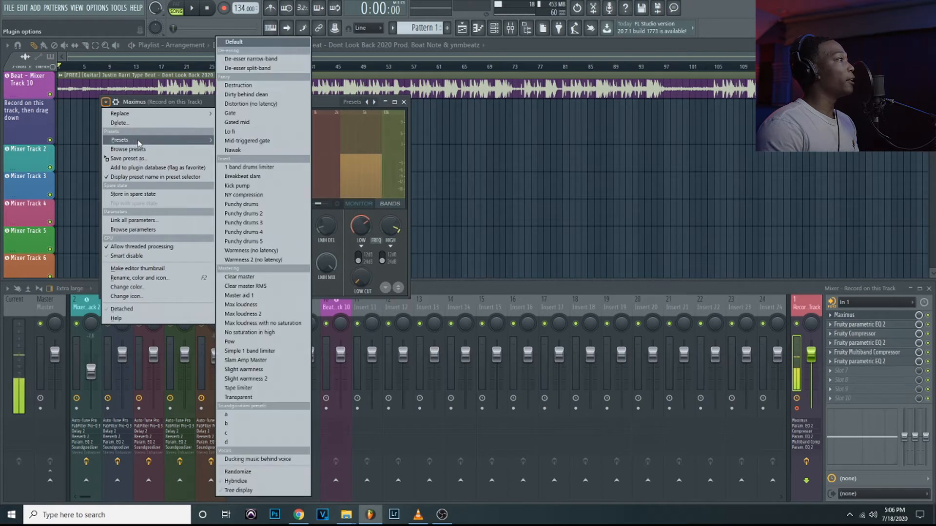
pyautogui.click(243, 59)
# - Examine the curve of the first Fruity parametric EQ 2 on the recording track and close it
pyautogui.click(861, 324)
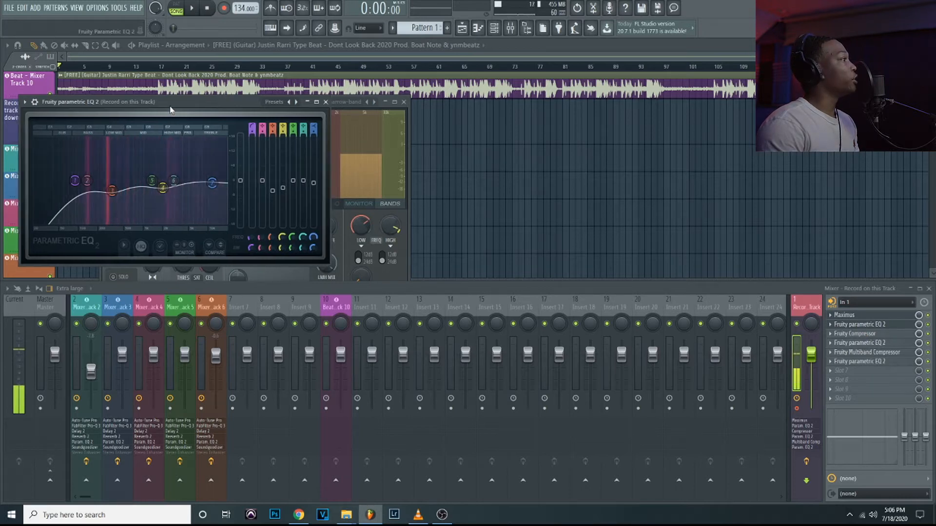
pyautogui.moveTo(153, 146); pyautogui.dragTo(169, 147)
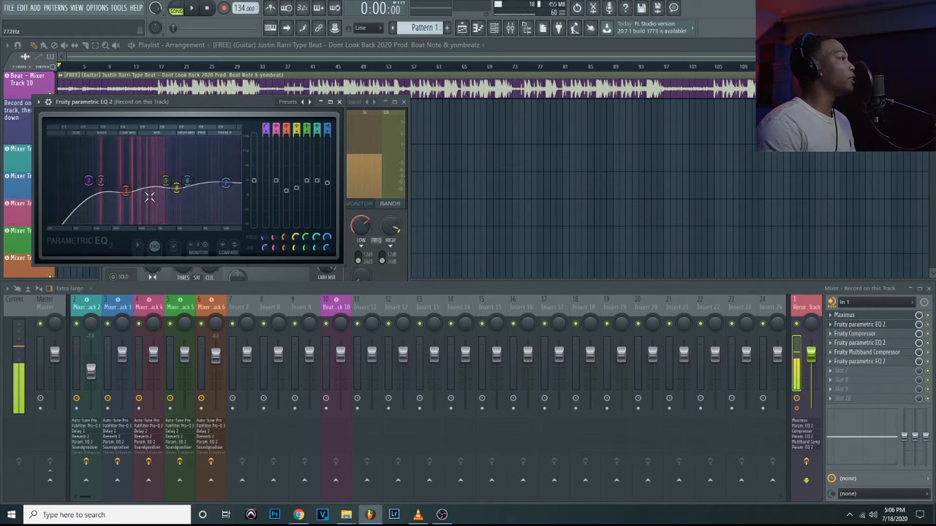
pyautogui.click(340, 103)
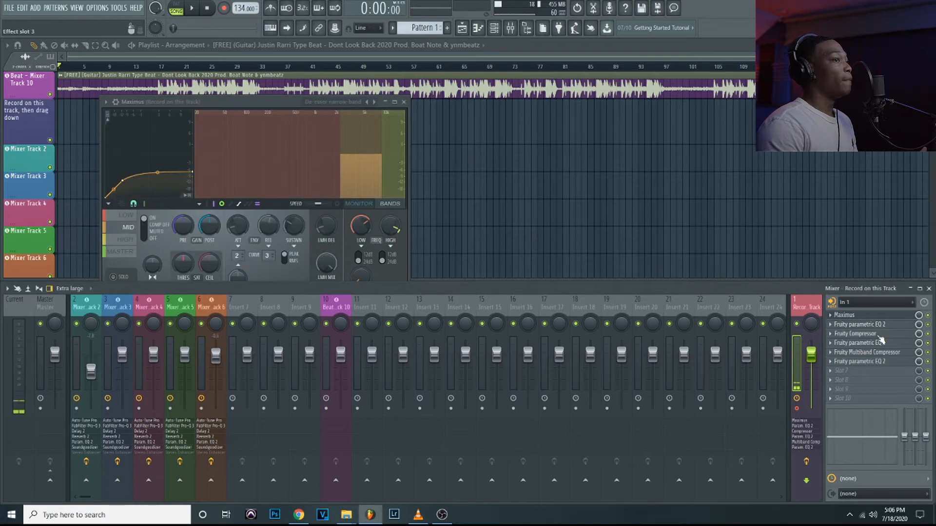
# - Load the Master 1 preset in the recording track's Fruity Compressor
pyautogui.click(854, 333)
pyautogui.click(35, 115)
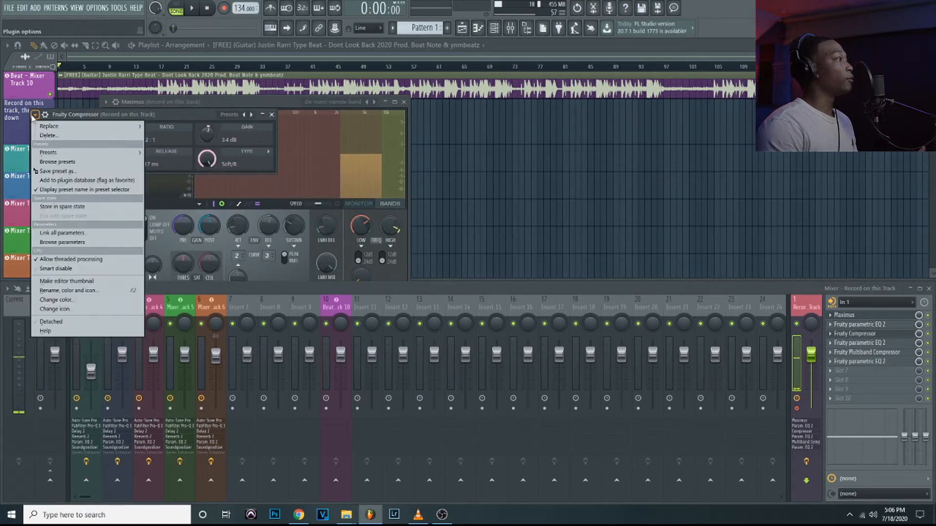
pyautogui.moveTo(51, 153)
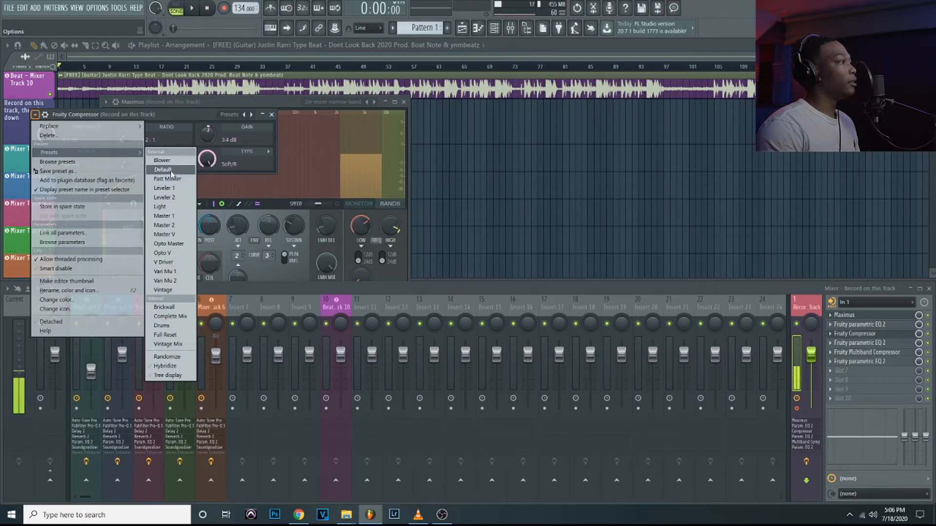
pyautogui.click(168, 216)
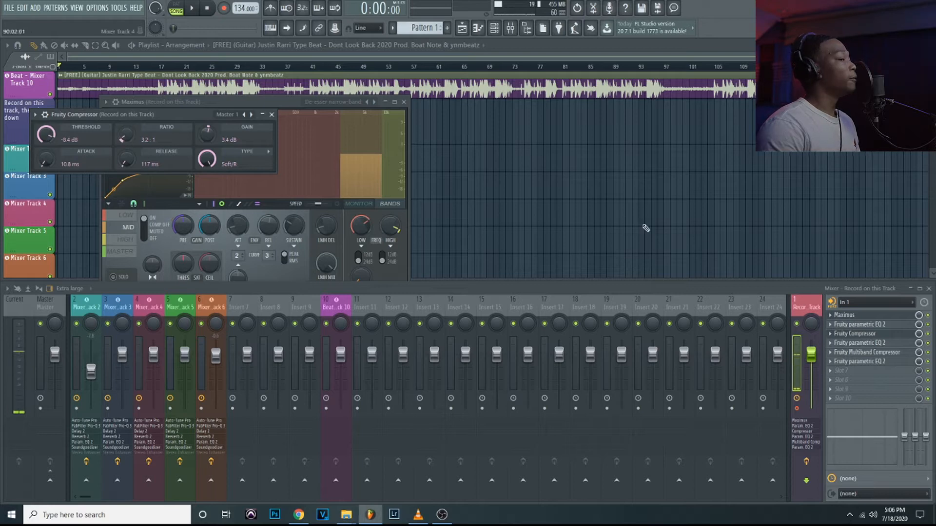
# - Show the second Fruity parametric EQ 2 on the recording track and load the Bright preset in the Fruity Multiband Compressor
pyautogui.click(862, 343)
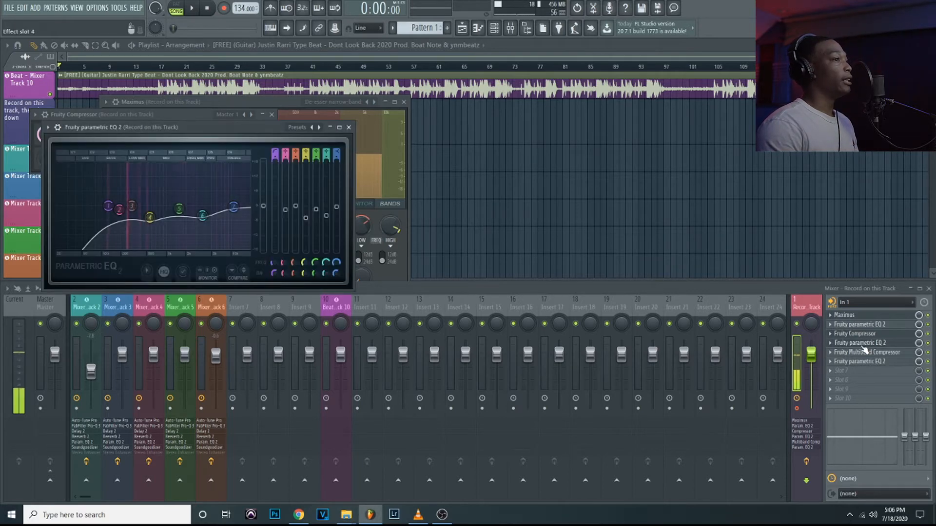
pyautogui.moveTo(209, 135); pyautogui.dragTo(198, 175)
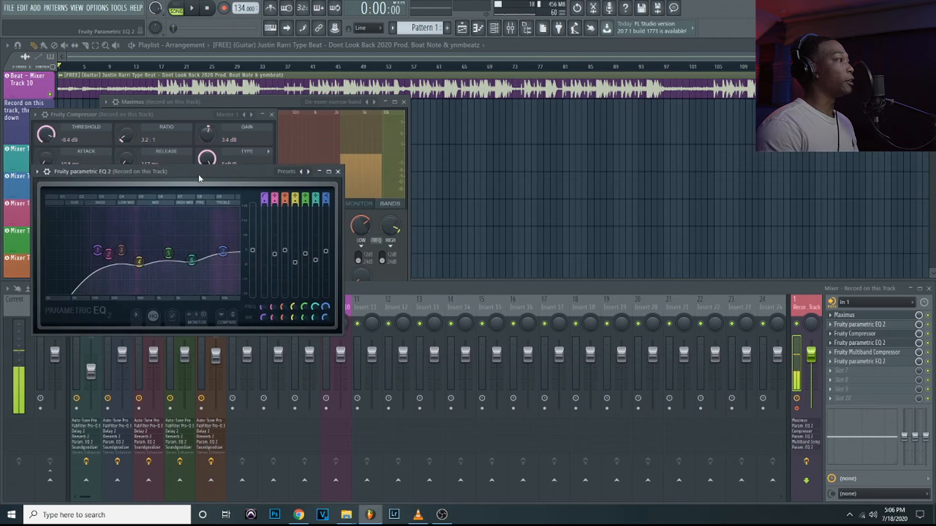
pyautogui.click(886, 354)
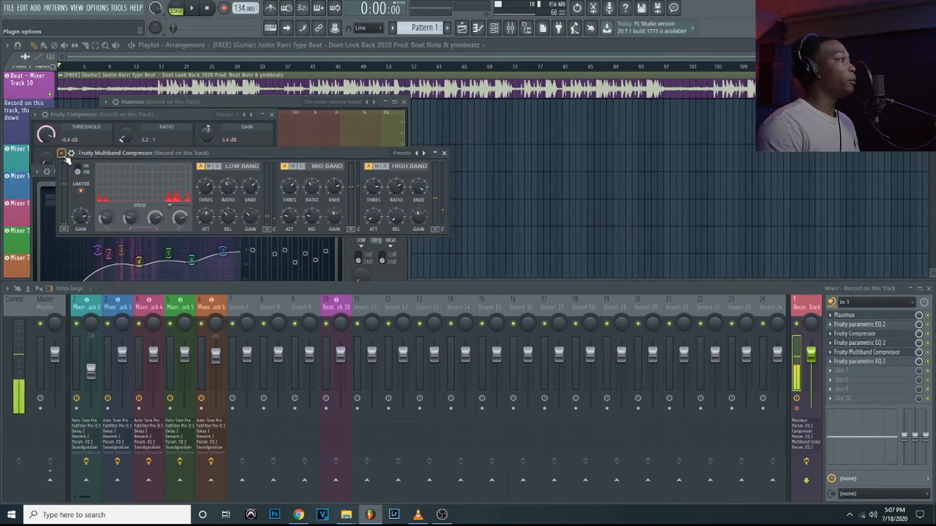
pyautogui.click(62, 154)
pyautogui.moveTo(97, 191)
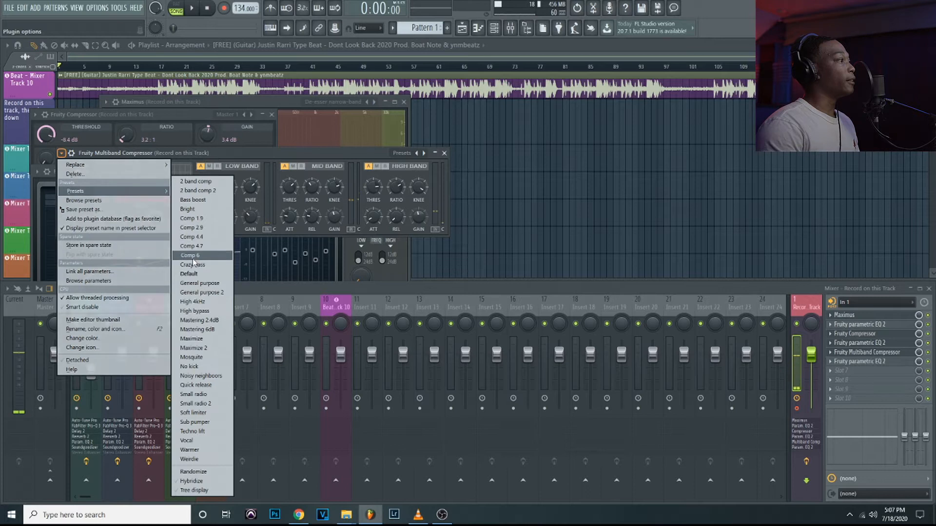
pyautogui.click(187, 209)
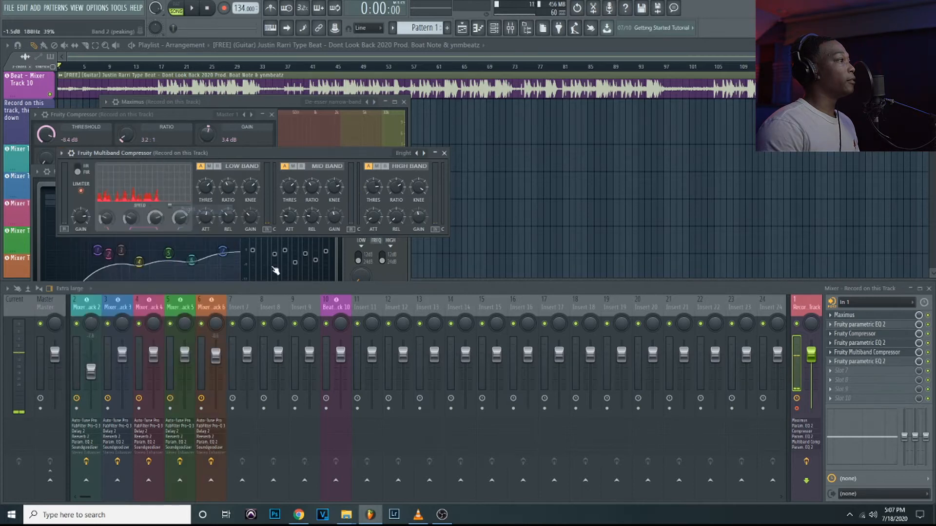
# - Close the recording track's effect windows, reset the volume fader of Mixer Track 2 and select that track
pyautogui.click(444, 154)
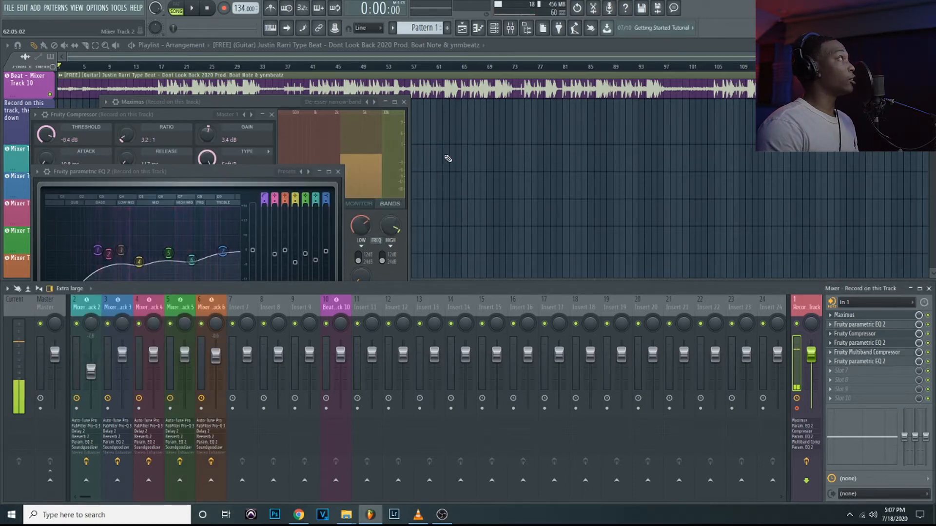
pyautogui.click(376, 62)
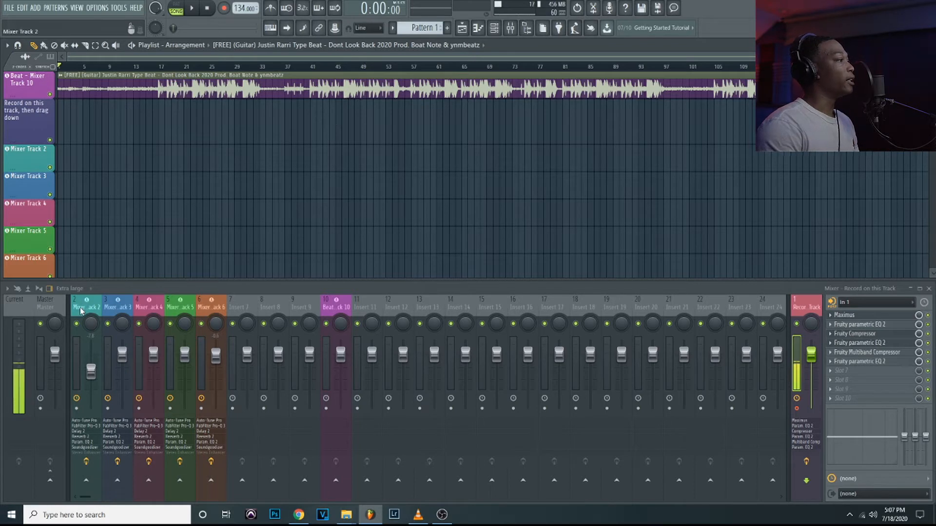
pyautogui.rightClick(91, 370)
pyautogui.click(103, 359)
pyautogui.click(89, 306)
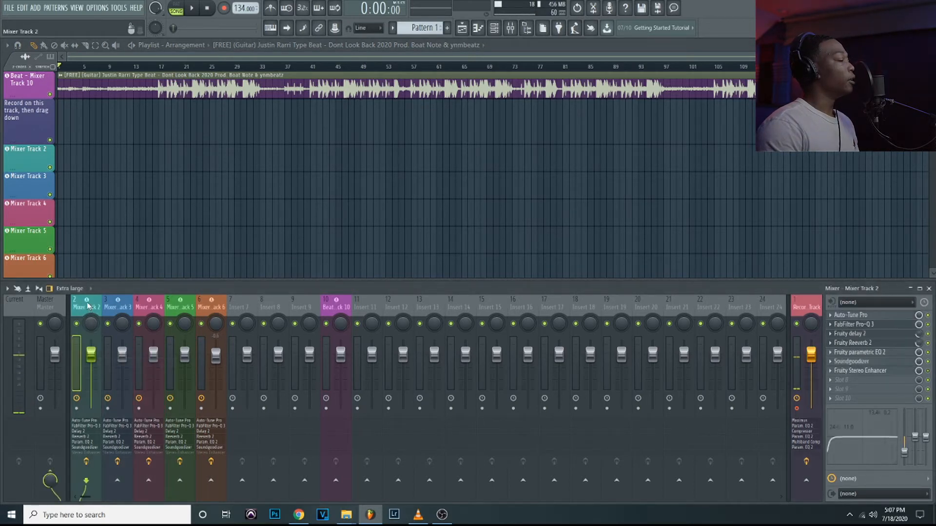
# - Check the Soundgoodizer on Mixer Track 2 and reload the Vocal preset in its FabFilter Pro-Q 3
pyautogui.click(895, 363)
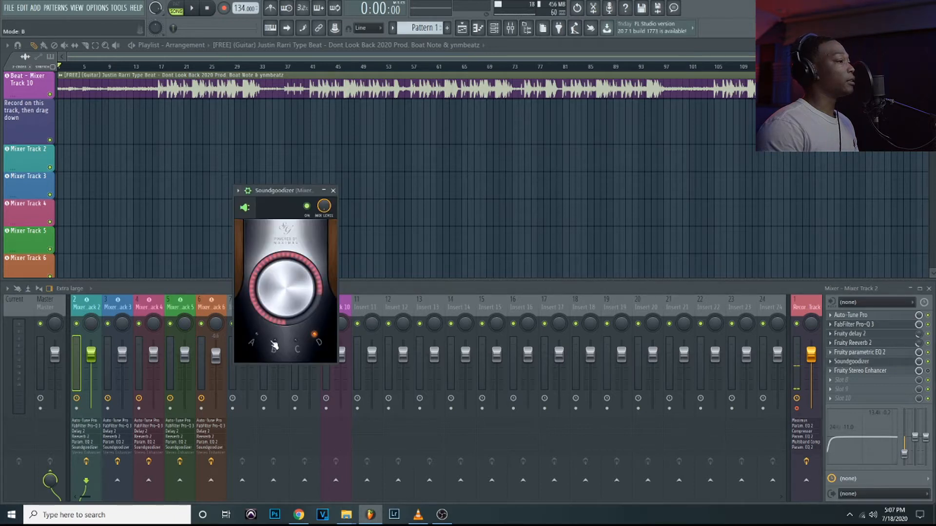
pyautogui.click(332, 190)
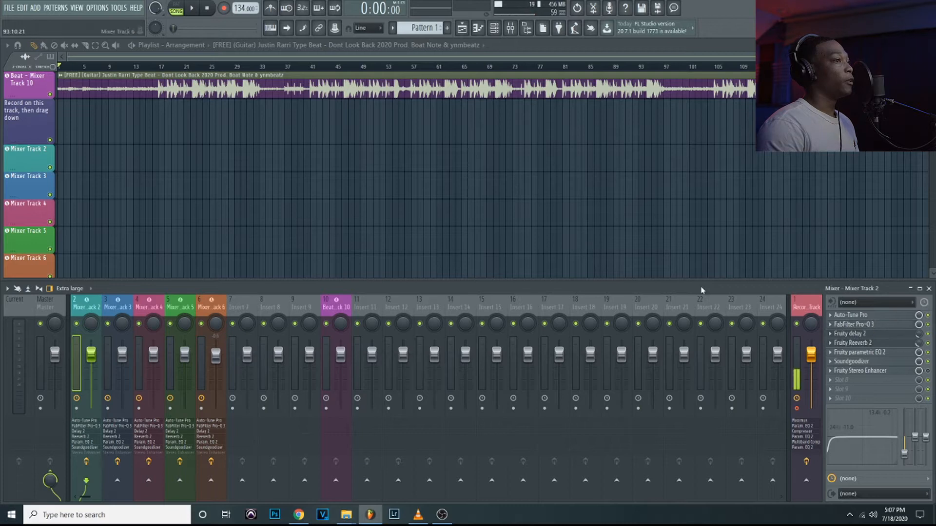
pyautogui.click(893, 325)
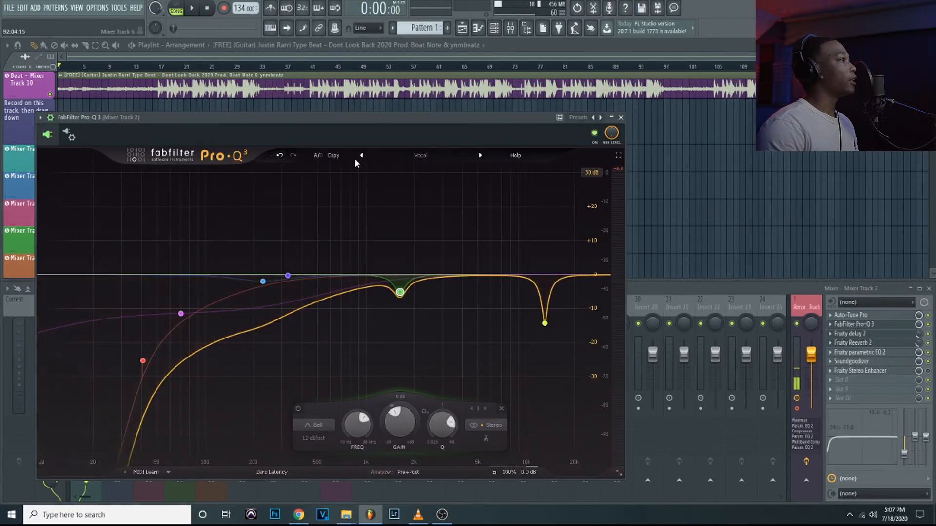
pyautogui.click(479, 156)
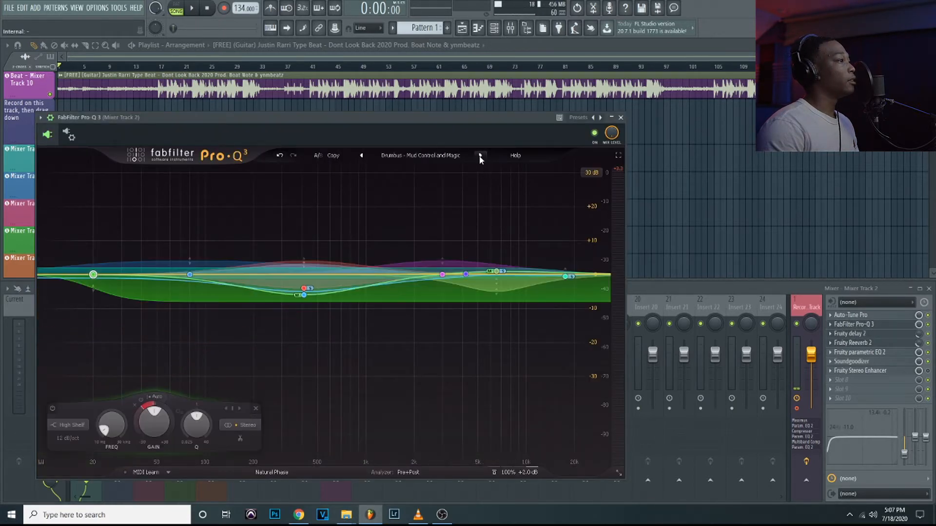
pyautogui.click(363, 154)
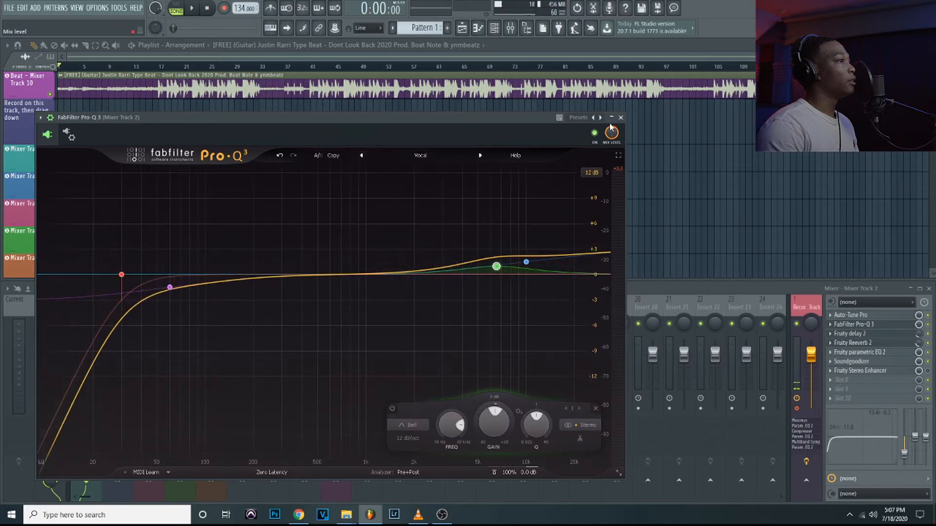
pyautogui.click(620, 118)
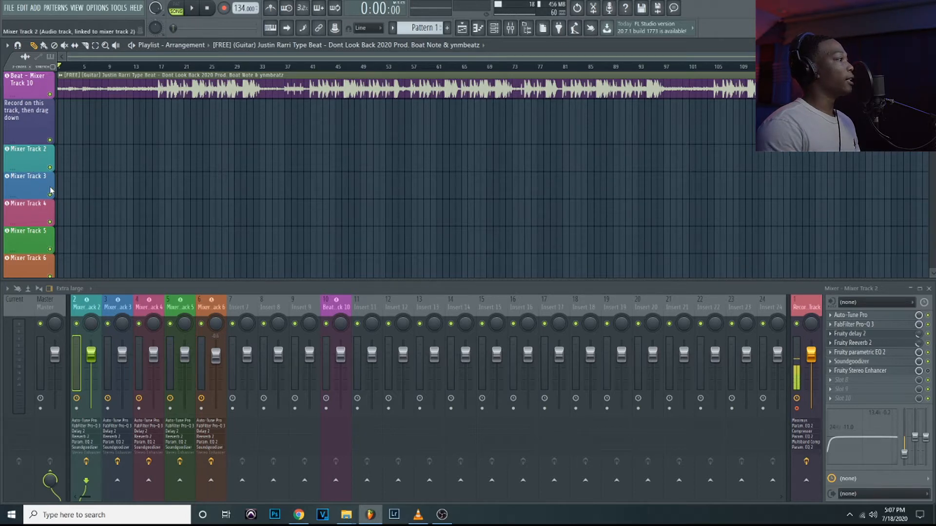
# - Compare the effect chains of Mixer Tracks 3 to 6 and return to Mixer Track 2
pyautogui.press('Right')
pyautogui.press('Right')
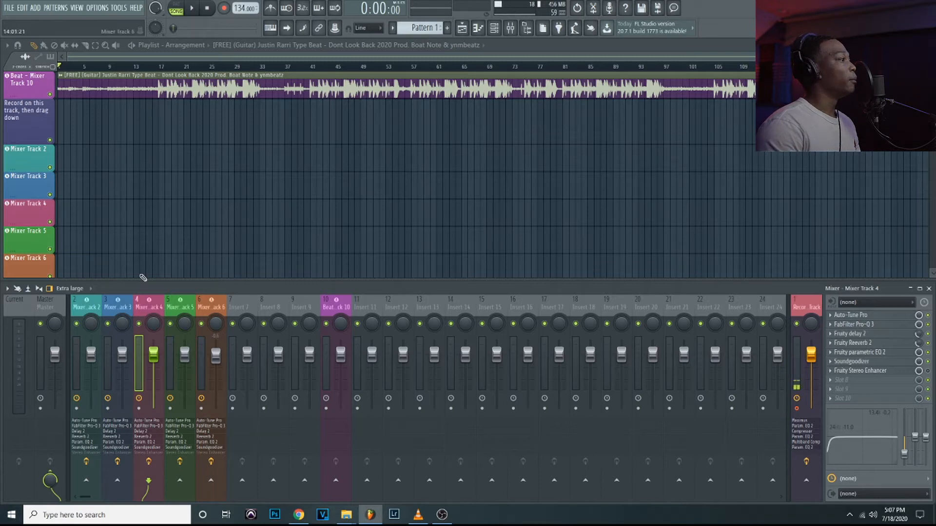
pyautogui.click(190, 303)
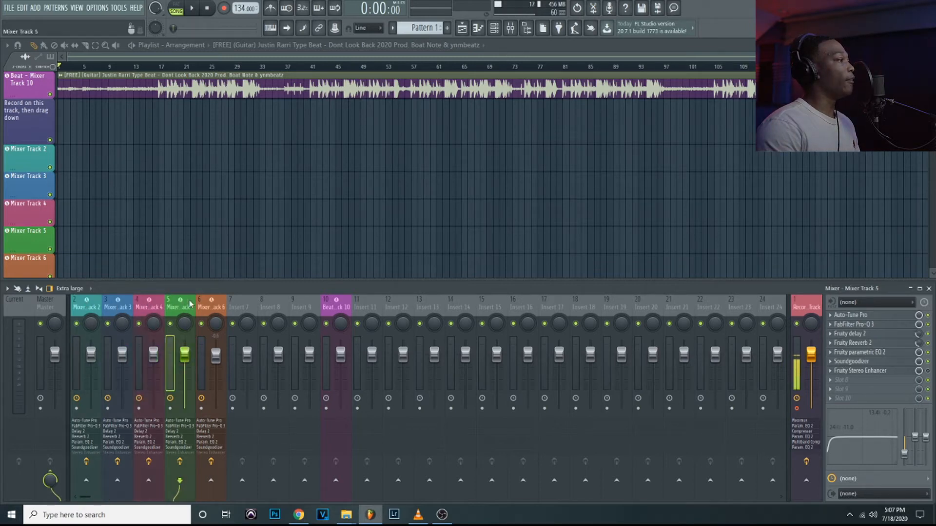
pyautogui.click(208, 308)
pyautogui.click(181, 312)
pyautogui.click(152, 310)
pyautogui.click(116, 308)
pyautogui.click(90, 306)
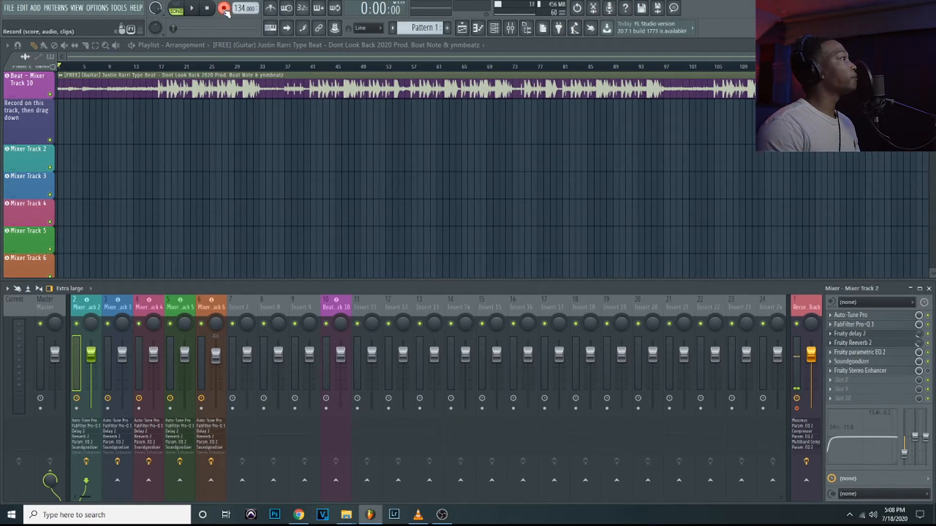
# - Record a vocal take about 16 bars long from the start of the beat and move its clip to Mixer Track 2
pyautogui.press('space')
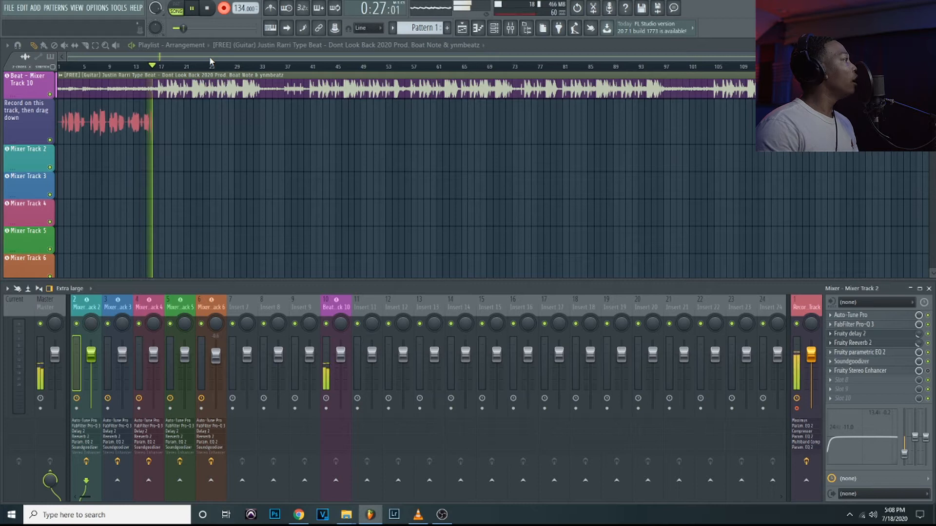
pyautogui.press('space')
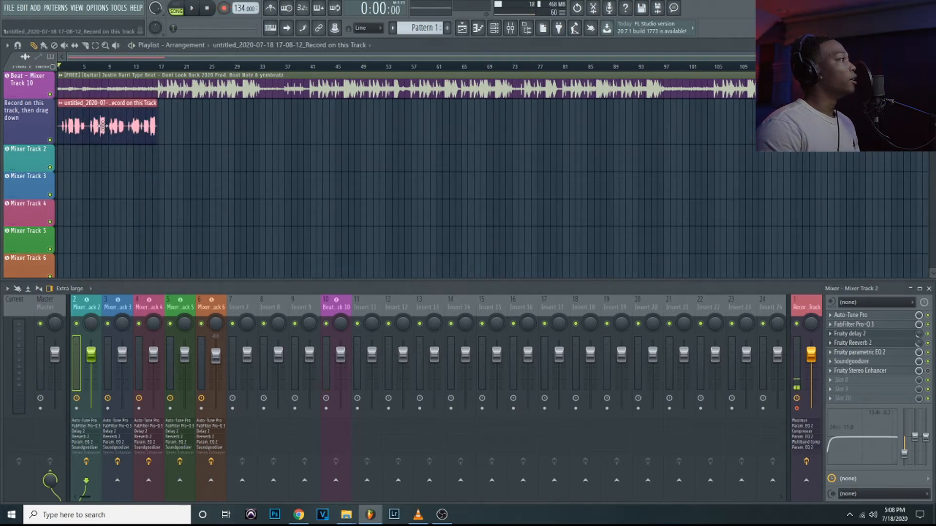
pyautogui.moveTo(92, 124); pyautogui.dragTo(92, 170)
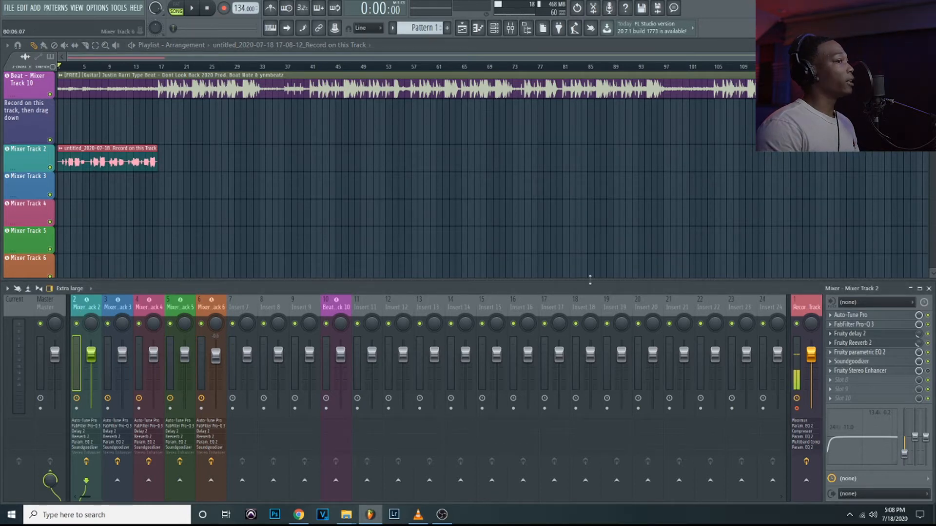
# - Play the recorded vocal with the beat and lower the Mixer Track 2 volume fader during playback
pyautogui.click(873, 316)
pyautogui.click(873, 316)
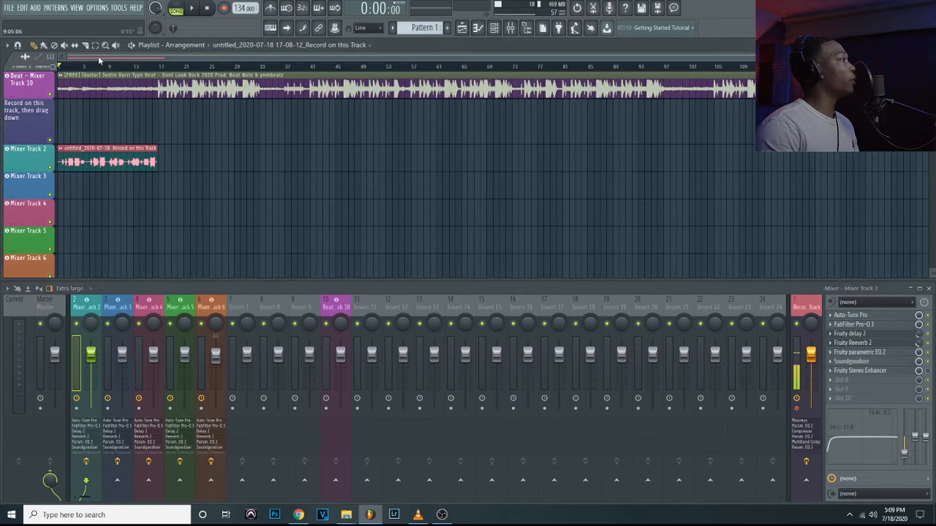
pyautogui.press('space')
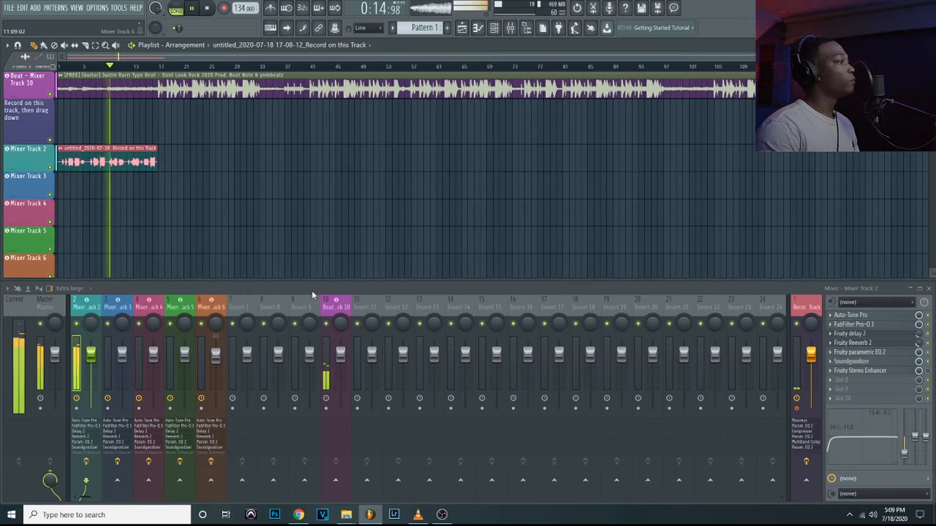
pyautogui.moveTo(90, 355); pyautogui.dragTo(96, 375)
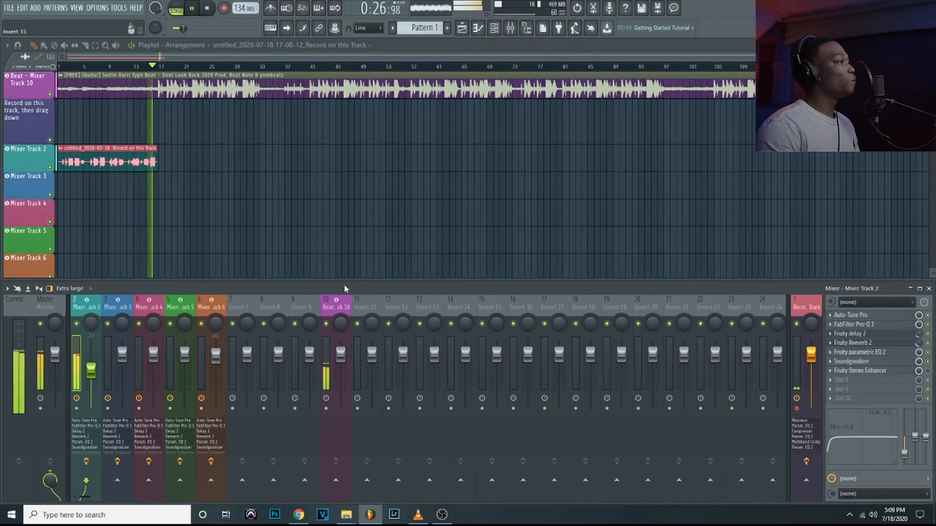
pyautogui.press('space')
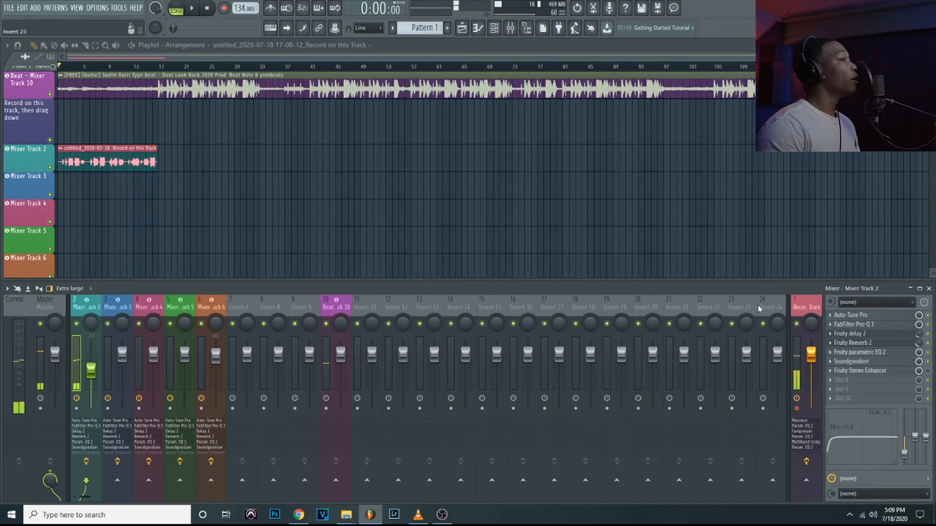
# - Show Auto-Tune Pro on Mixer Track 2 and review its available scale options
pyautogui.click(889, 318)
pyautogui.moveTo(393, 94); pyautogui.dragTo(392, 100)
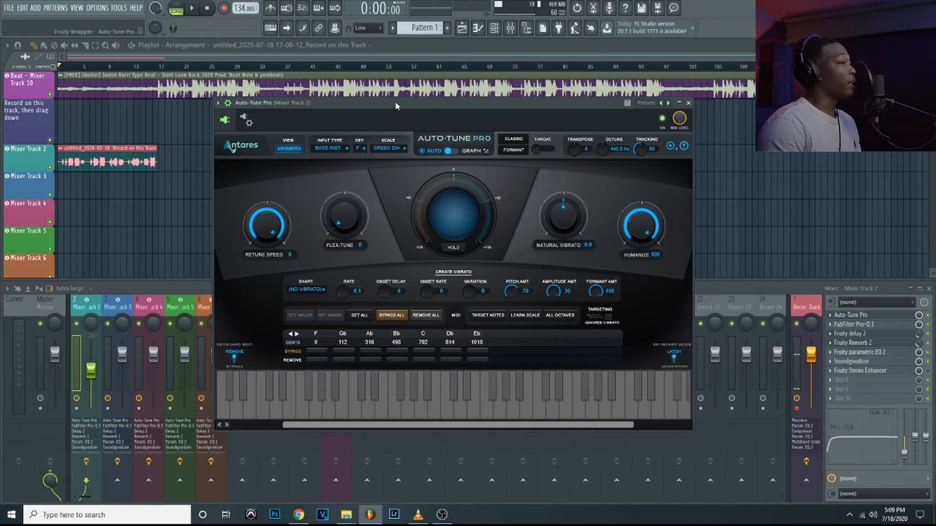
pyautogui.moveTo(396, 103); pyautogui.dragTo(391, 101)
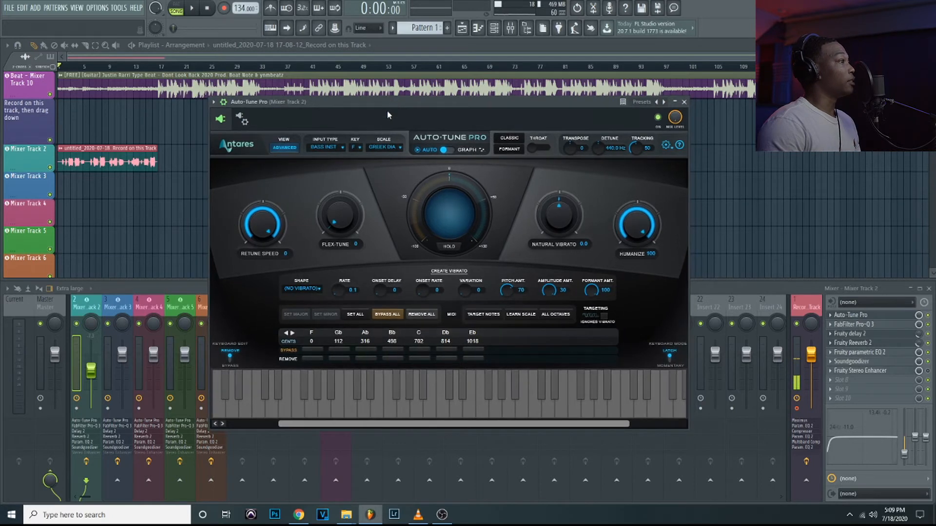
pyautogui.click(395, 148)
pyautogui.click(391, 203)
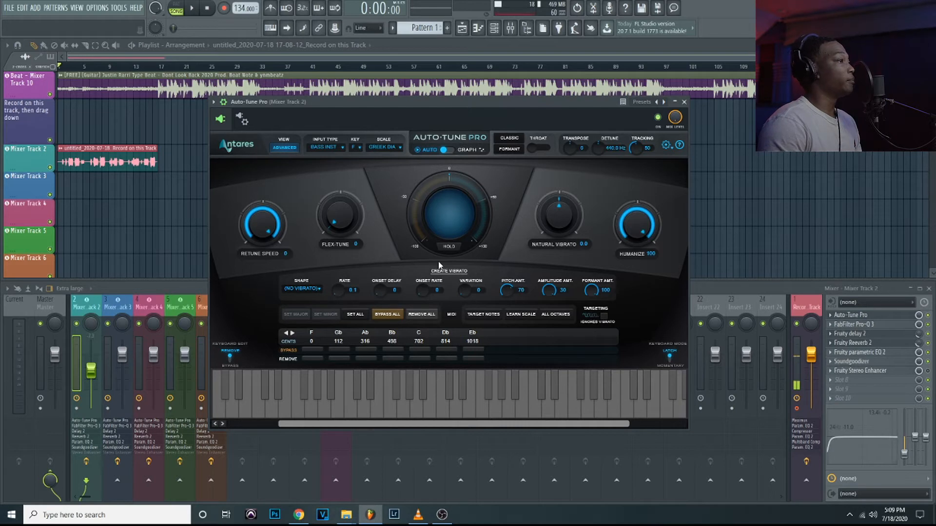
# - Compare Auto-Tune Pro with its Advanced view off and on, and close the plugin
pyautogui.click(293, 152)
pyautogui.click(293, 148)
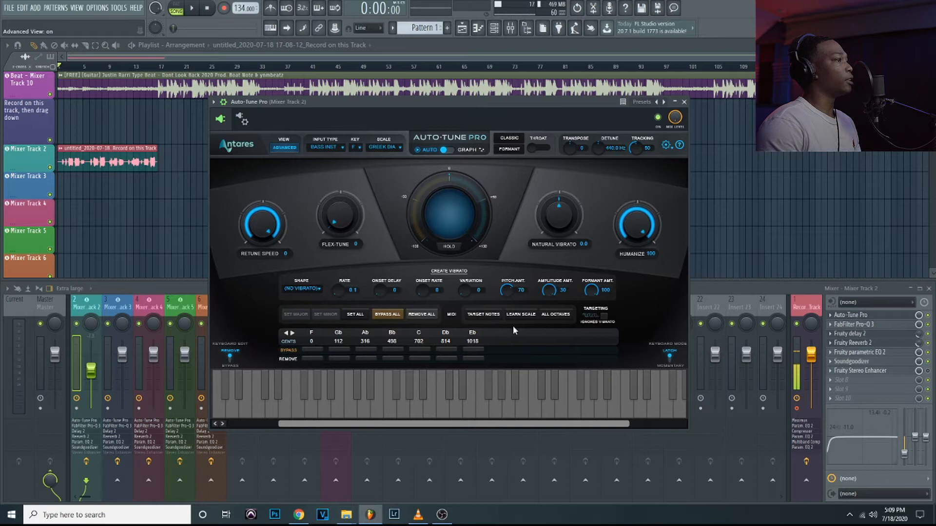
pyautogui.click(286, 151)
pyautogui.click(287, 151)
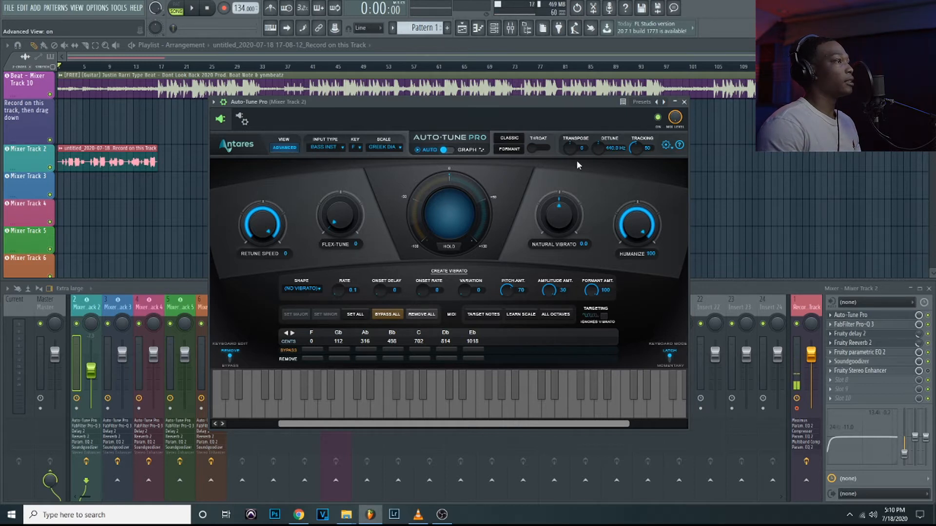
pyautogui.click(684, 102)
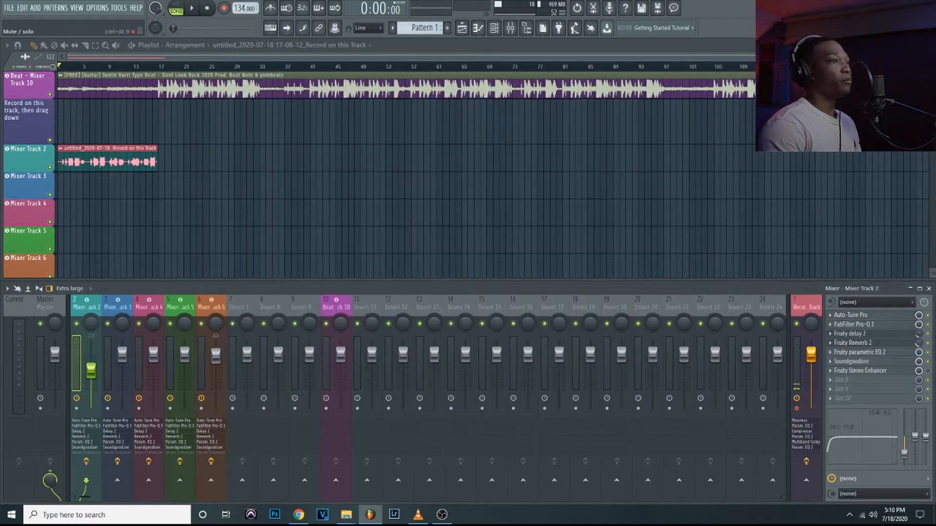
# - Open FabFilter Pro-Q 3 on Mixer Track 2 and reposition its window so the playlist track names stay visible
pyautogui.click(890, 325)
pyautogui.moveTo(242, 124); pyautogui.dragTo(352, 121)
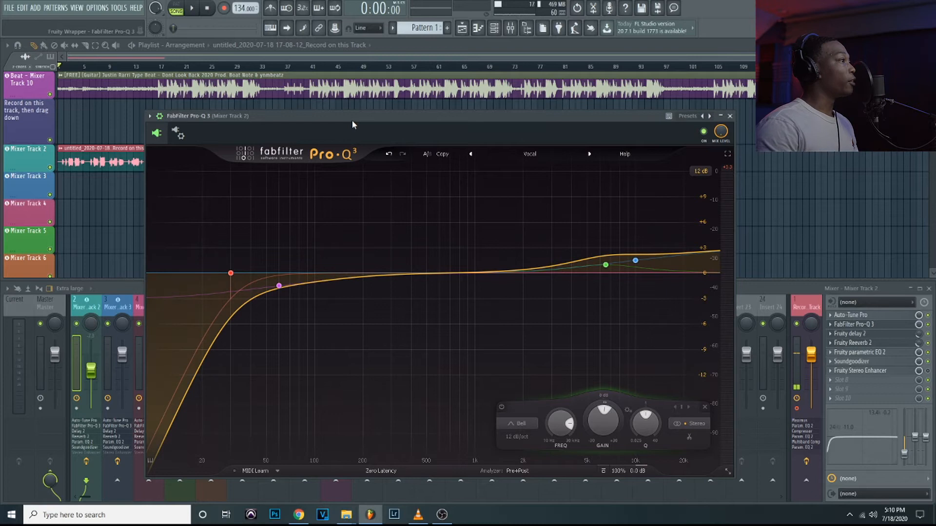
pyautogui.moveTo(352, 125); pyautogui.dragTo(354, 128)
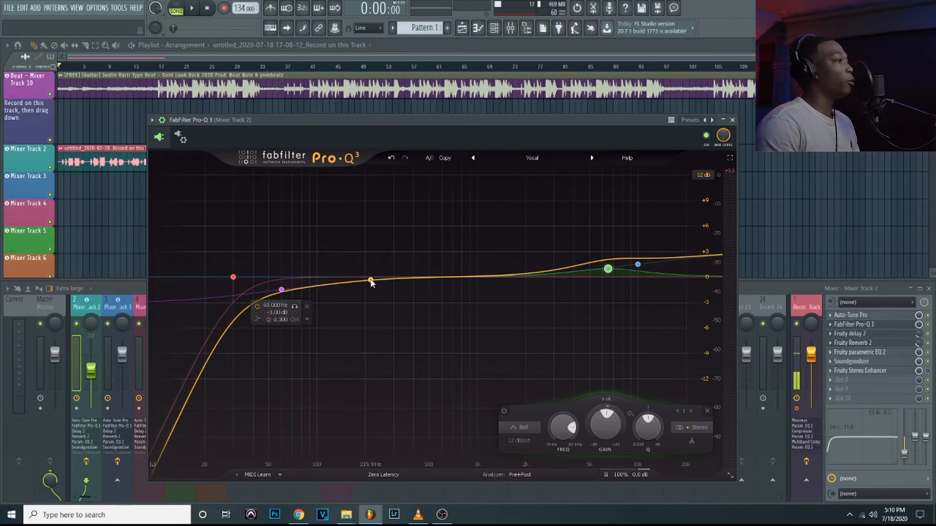
# - Try adding several bell bands with boosts and cuts across the low, mid and high frequencies of the vocal EQ curve
pyautogui.moveTo(397, 279); pyautogui.dragTo(490, 294)
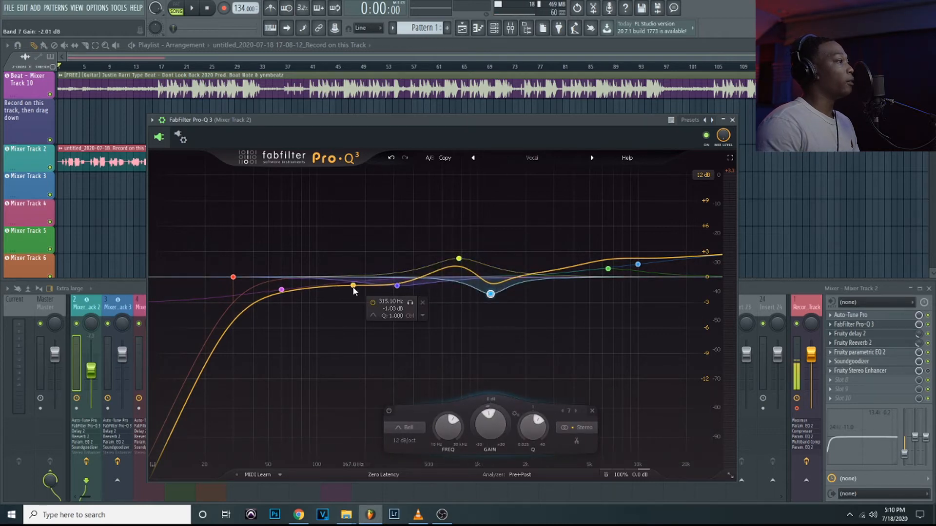
pyautogui.moveTo(355, 289); pyautogui.dragTo(349, 294)
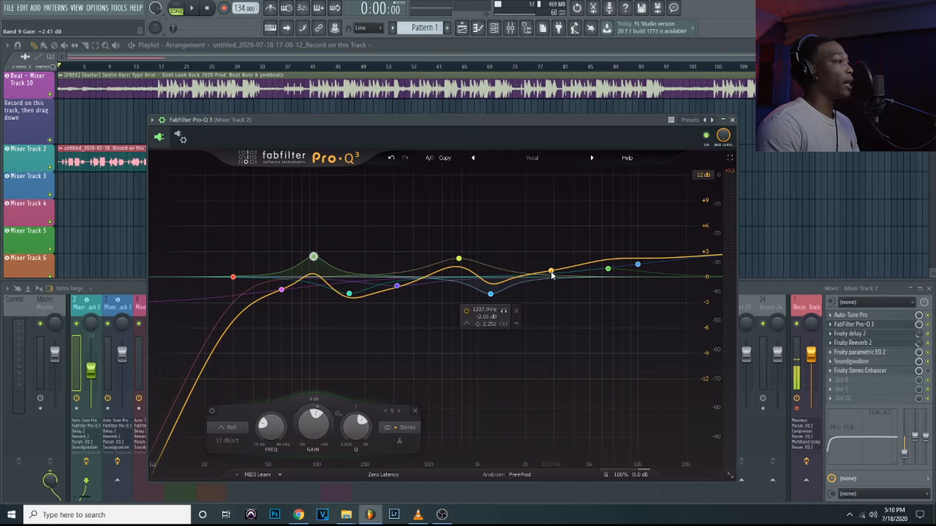
pyautogui.moveTo(552, 274); pyautogui.dragTo(549, 246)
pyautogui.click(575, 295)
pyautogui.click(597, 285)
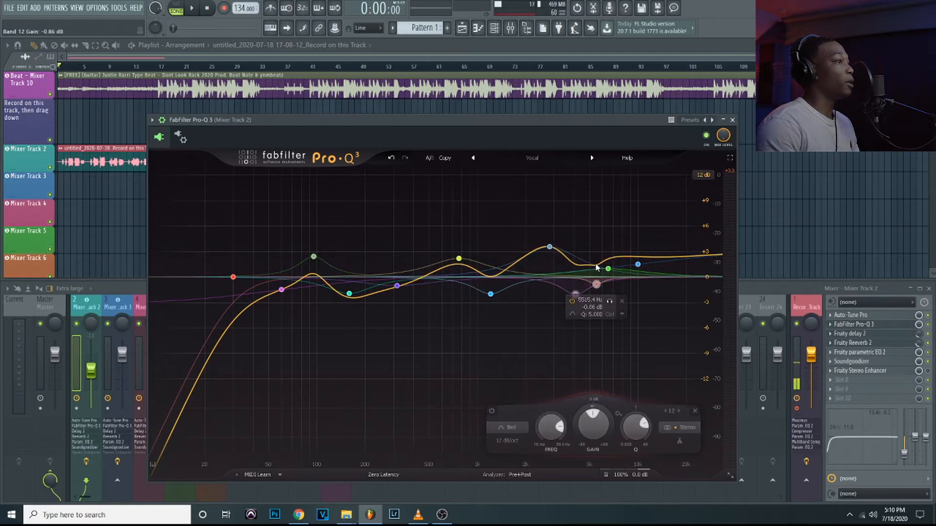
# - Try adding a band near 7 kHz, changing its shape to Low Shelf and moving it lower on the curve
pyautogui.click(614, 266)
pyautogui.rightClick(615, 268)
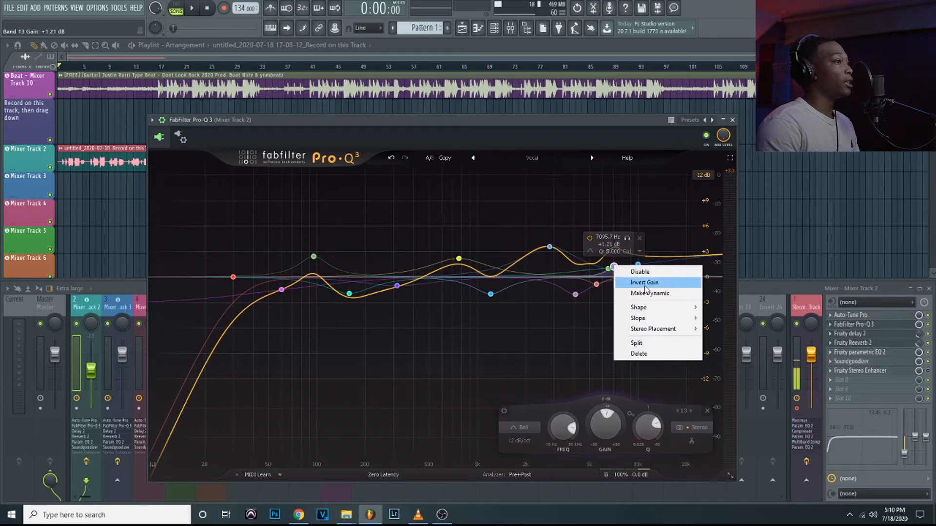
pyautogui.moveTo(666, 308)
pyautogui.click(729, 318)
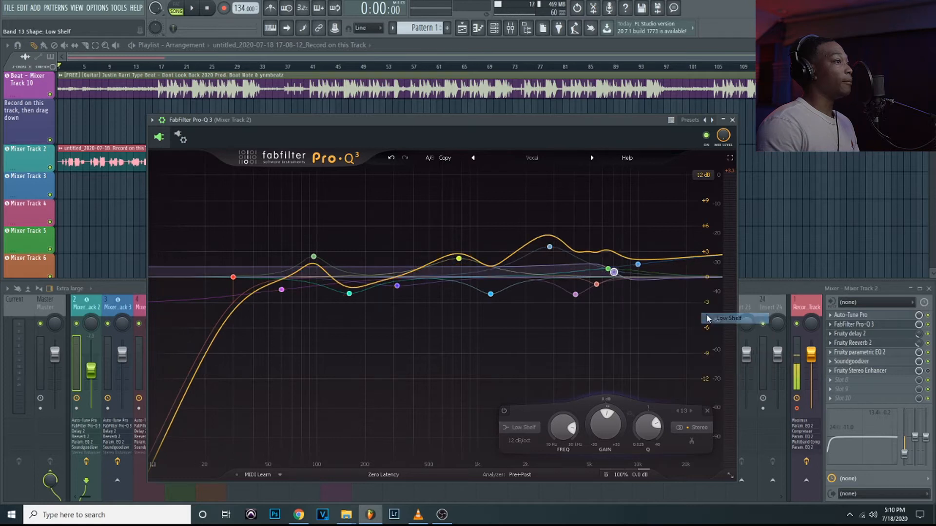
pyautogui.moveTo(614, 268); pyautogui.dragTo(601, 370)
# - Discard the trial EQ bands by switching presets and reloading the Vocal preset in Pro-Q 3
pyautogui.click(592, 157)
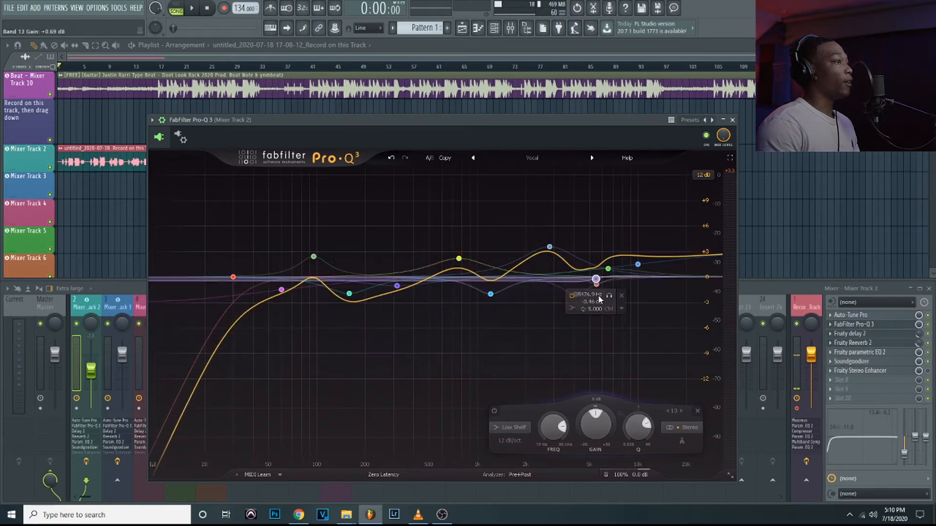
pyautogui.click(592, 158)
pyautogui.click(473, 157)
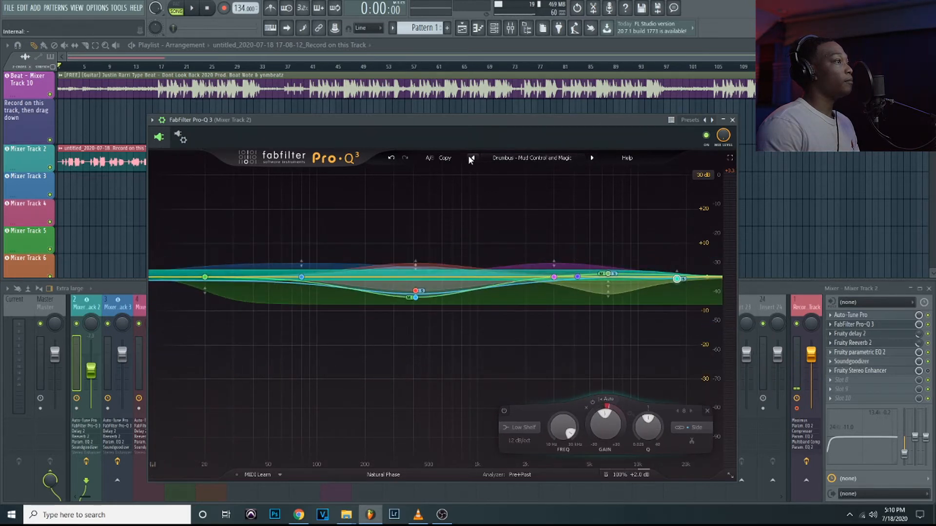
pyautogui.click(472, 157)
# - Try adjusting the Vocal preset's high-shelf band near 12 kHz, and load the Flat 5 Bands preset in Pro-Q 3
pyautogui.moveTo(637, 264); pyautogui.dragTo(650, 269)
pyautogui.rightClick(650, 269)
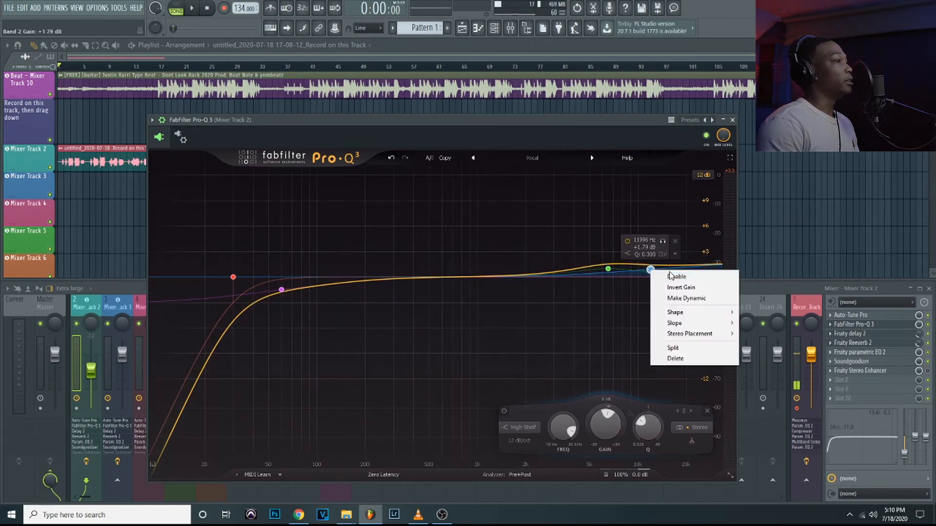
pyautogui.click(541, 159)
pyautogui.click(542, 159)
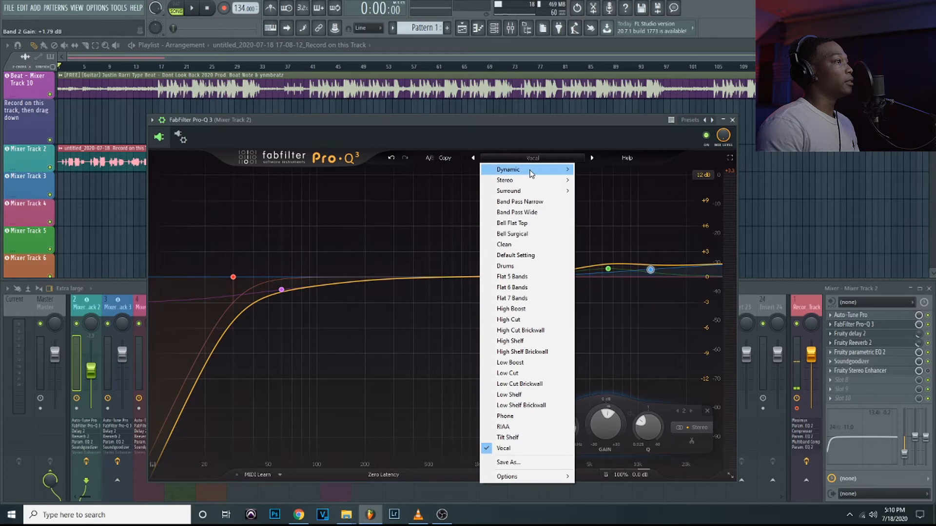
pyautogui.moveTo(530, 174)
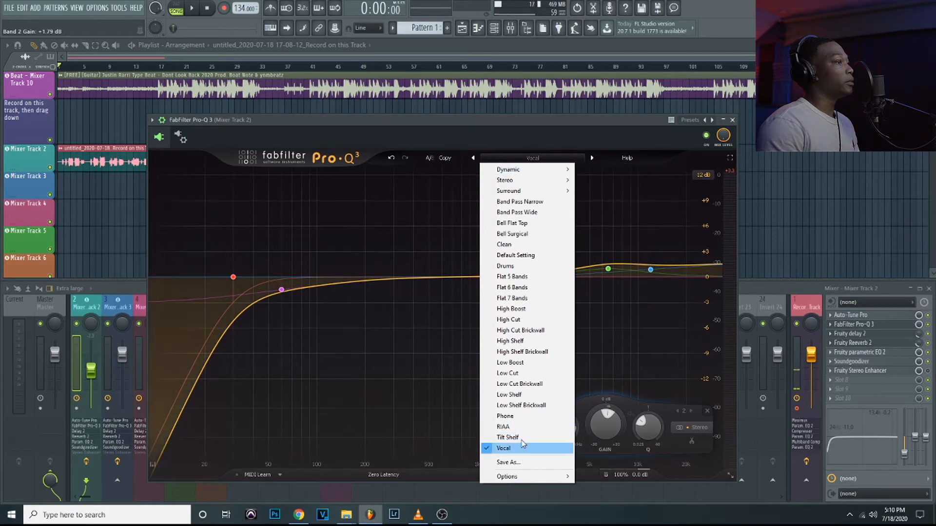
pyautogui.click(514, 279)
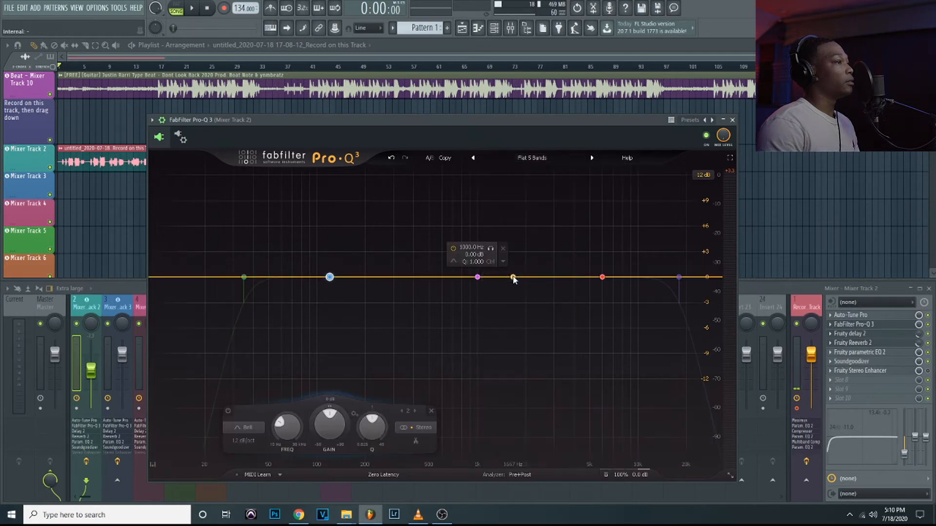
# - Load the Low Cut preset in Pro-Q 3 and shape its band at about 63 Hz with an 18 dB/oct slope and low Q
pyautogui.click(545, 161)
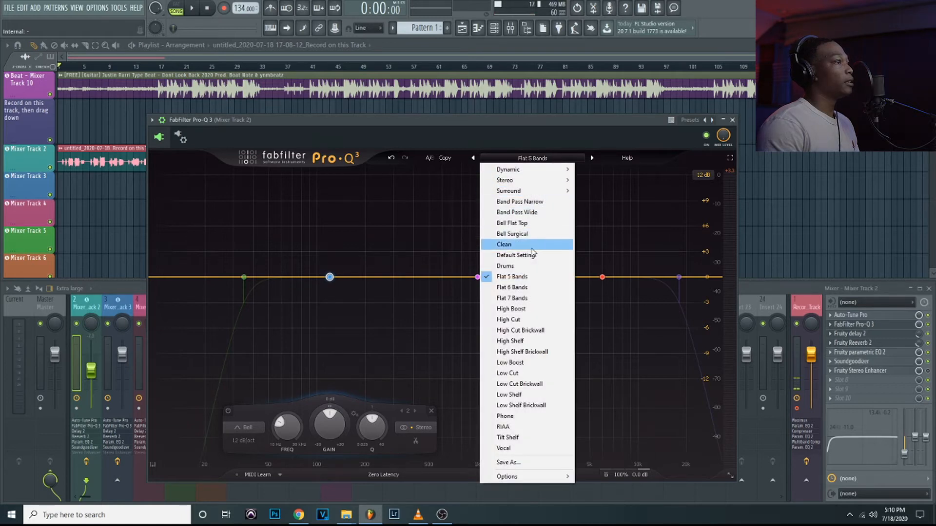
pyautogui.click(512, 372)
pyautogui.moveTo(268, 279); pyautogui.dragTo(285, 304)
pyautogui.scroll(3, 285, 303)
pyautogui.scroll(-5, 285, 303)
pyautogui.scroll(-3, 286, 303)
pyautogui.scroll(1, 285, 303)
pyautogui.moveTo(285, 303); pyautogui.dragTo(286, 341)
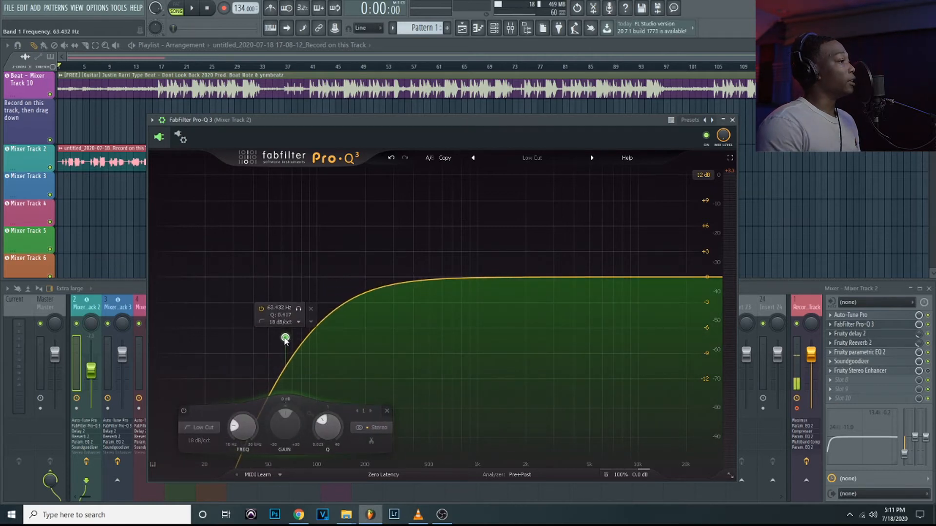
# - Solo Mixer Track 2 and play the vocal while trying the low cut at about 140 Hz with 24 and 12 dB/oct slopes
pyautogui.rightClick(51, 168)
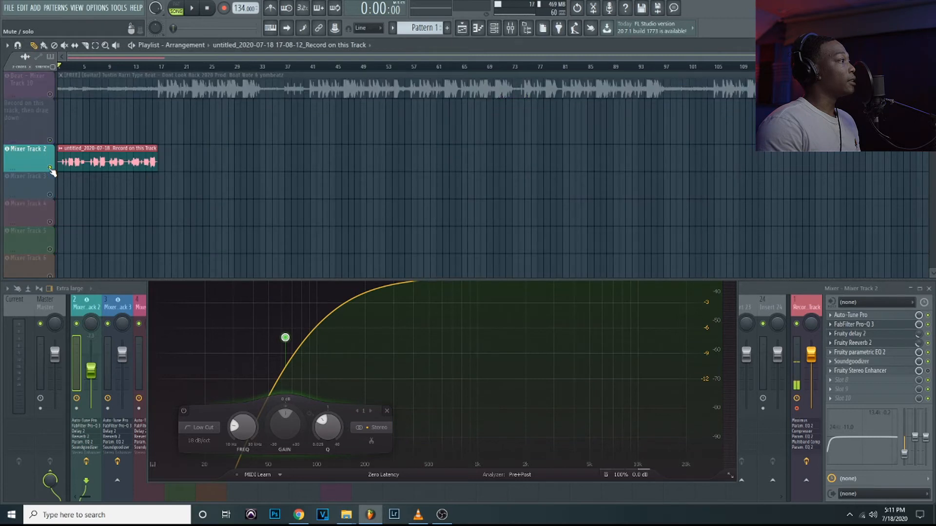
pyautogui.press('space')
pyautogui.moveTo(285, 337); pyautogui.dragTo(340, 354)
pyautogui.scroll(1, 341, 354)
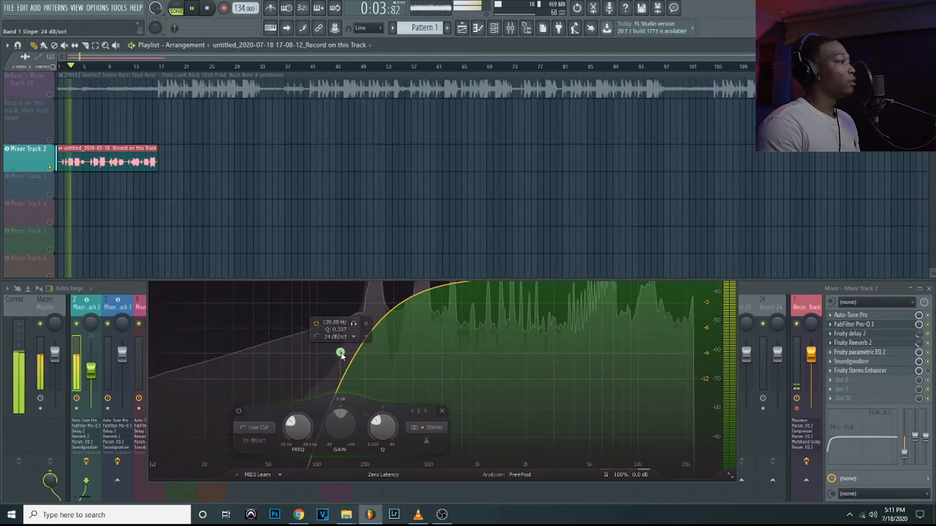
pyautogui.scroll(-2, 340, 355)
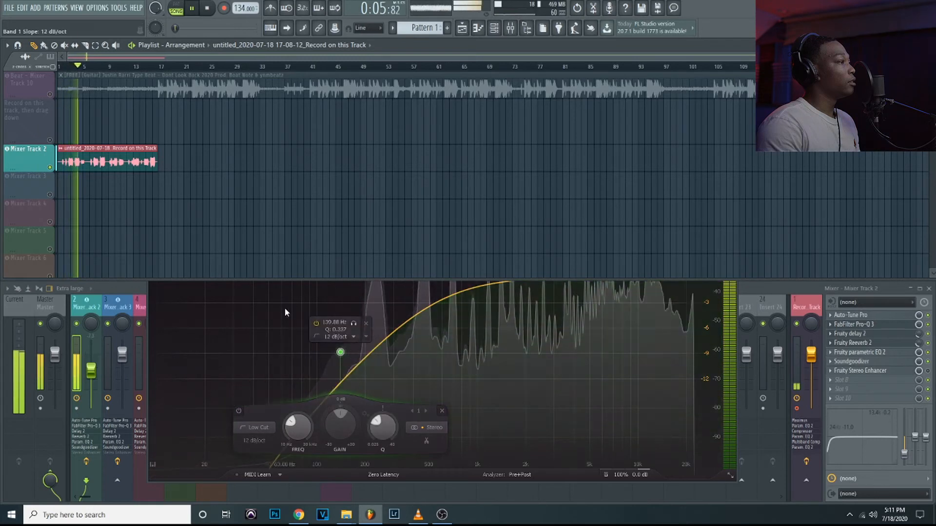
# - Set the Pro-Q 3 low cut to about 75 Hz with a 24 dB/oct slope and a Q of about 0.064
pyautogui.click(150, 302)
pyautogui.moveTo(341, 356); pyautogui.dragTo(273, 364)
pyautogui.scroll(1, 273, 364)
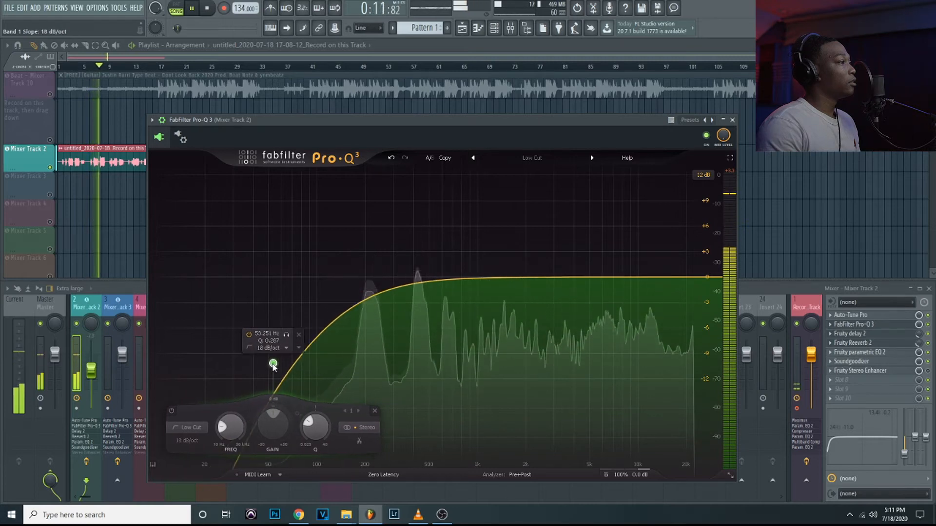
pyautogui.scroll(1, 273, 364)
pyautogui.moveTo(274, 365); pyautogui.dragTo(285, 415)
pyautogui.moveTo(285, 334); pyautogui.dragTo(297, 356)
pyautogui.press('space')
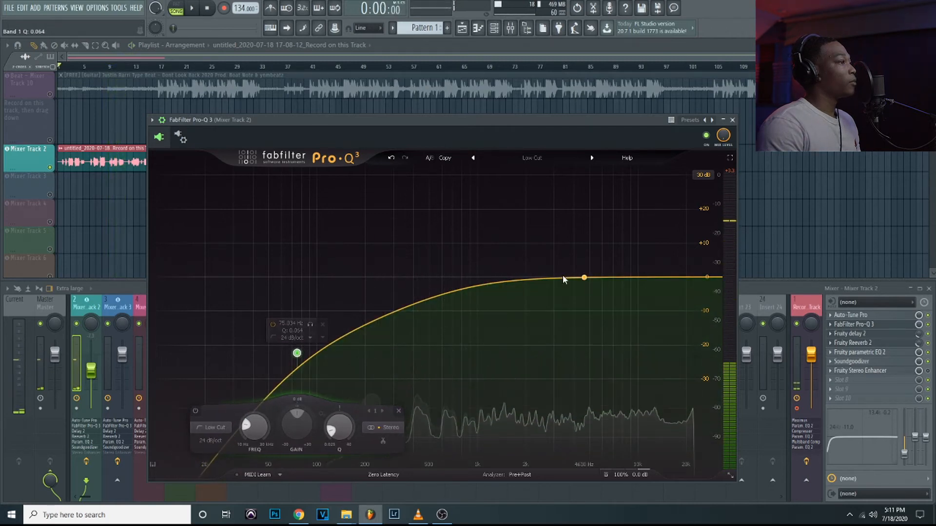
# - Add a wide bell cut near 463 Hz at about -4.5 dB with Q about 0.58, and audition it on the vocal
pyautogui.click(412, 311)
pyautogui.moveTo(412, 311)
pyautogui.mouseDown()
pyautogui.moveTo(420, 328)
pyautogui.moveTo(425, 297)
pyautogui.mouseUp()
pyautogui.scroll(-5, 423, 298)
pyautogui.press('space')
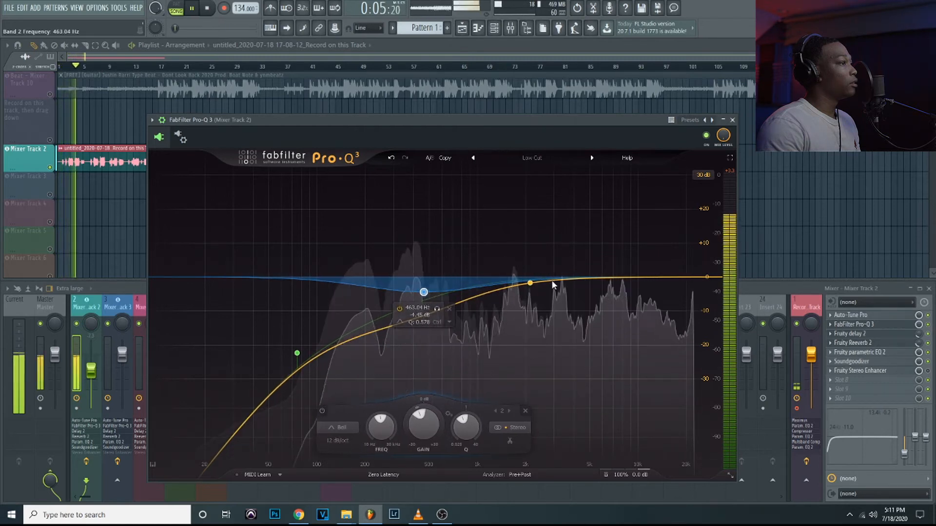
pyautogui.press('space')
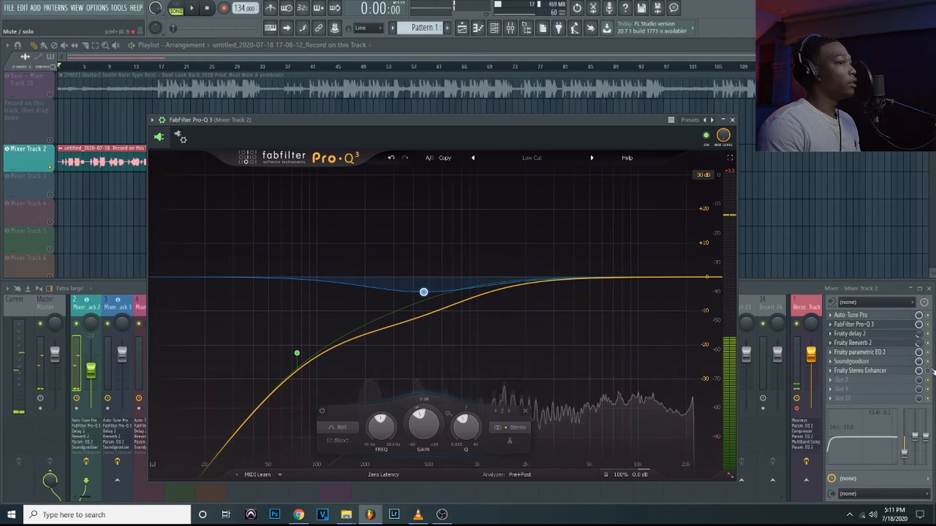
# - Bypass the effects below Pro-Q 3 on Mixer Track 2 and deepen the low-mid bell cut to about -6 dB near 480 Hz
pyautogui.click(930, 352)
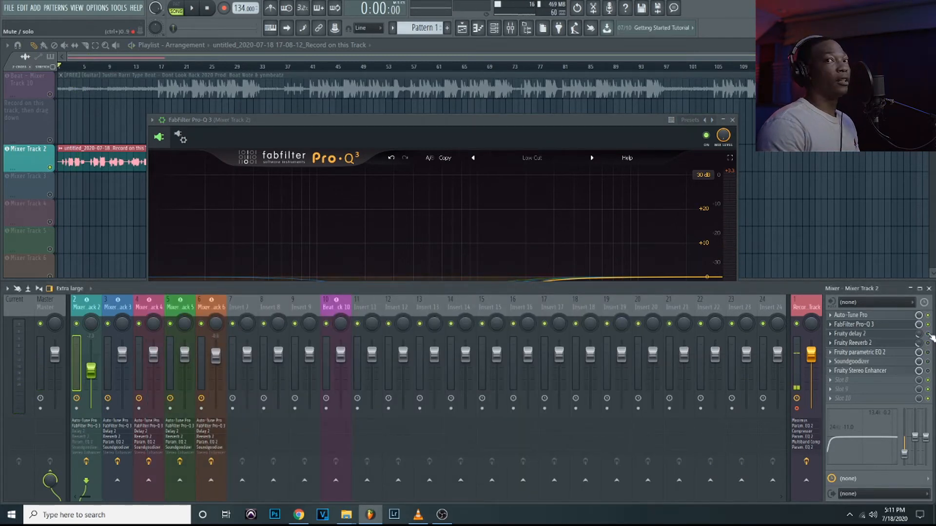
pyautogui.click(469, 126)
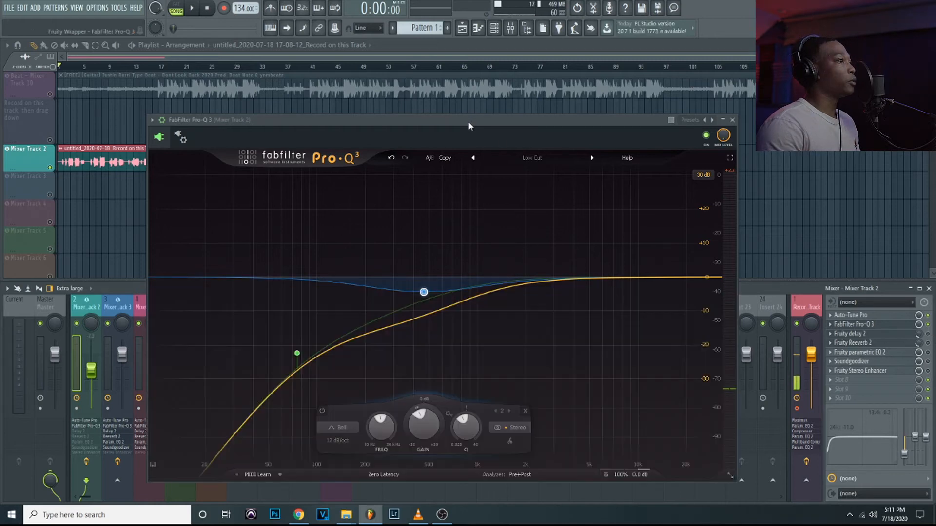
pyautogui.press('space')
pyautogui.moveTo(424, 291)
pyautogui.mouseDown()
pyautogui.moveTo(422, 311)
pyautogui.moveTo(426, 297)
pyautogui.mouseUp()
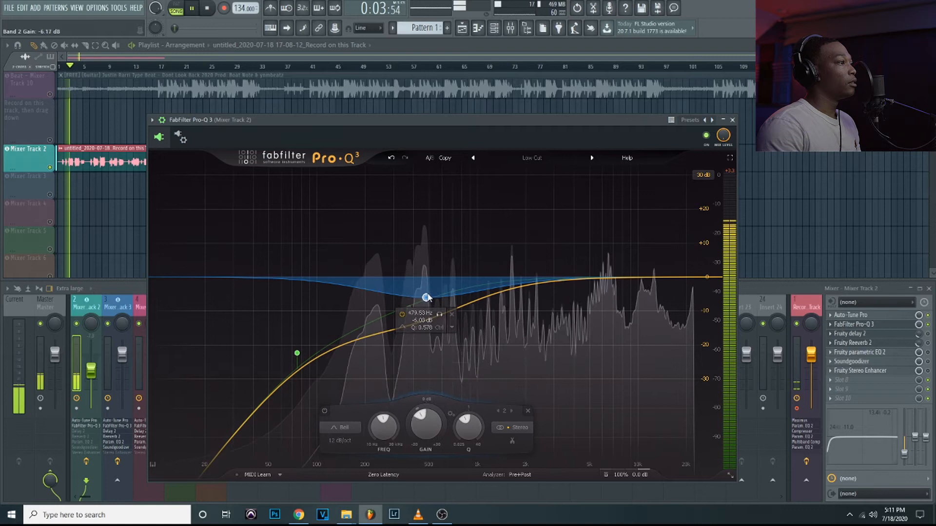
# - Add a bell cut near 8750 Hz at about -2.9 dB with Q about 0.77 while auditioning the vocal
pyautogui.click(612, 282)
pyautogui.moveTo(612, 282)
pyautogui.mouseDown()
pyautogui.moveTo(613, 305)
pyautogui.moveTo(626, 286)
pyautogui.mouseUp()
pyautogui.scroll(4, 614, 292)
pyautogui.scroll(-5, 613, 305)
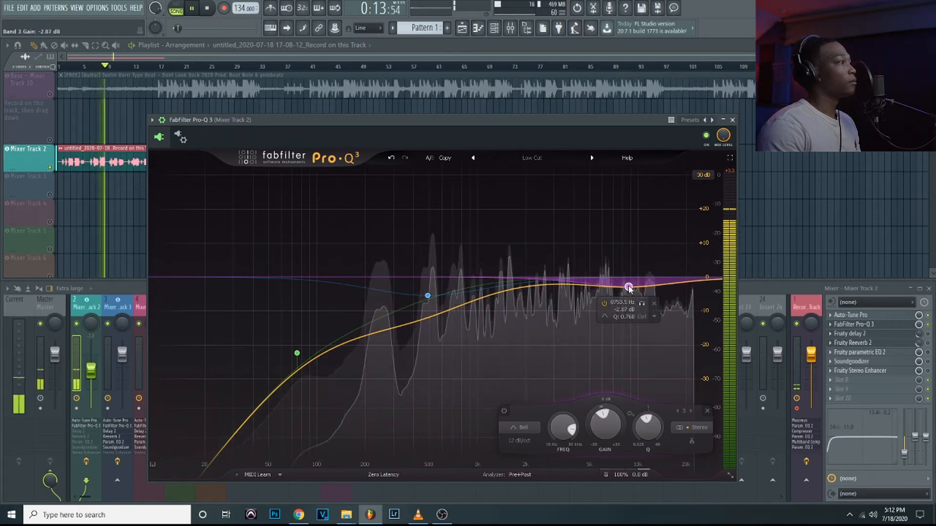
pyautogui.press('space')
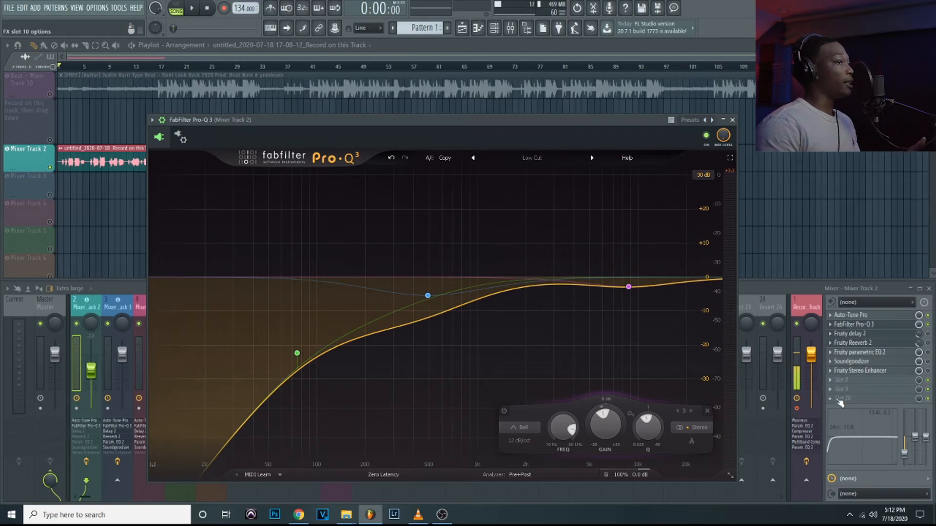
# - Enable and open Fruity delay 2 on Mixer Track 2, setting its delay time to 8:00 and its mix level to full
pyautogui.click(931, 337)
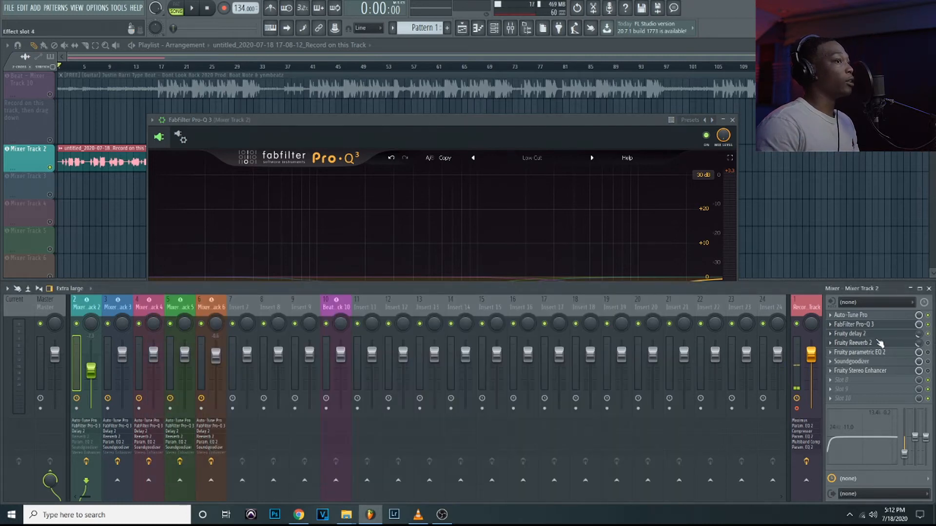
pyautogui.click(881, 335)
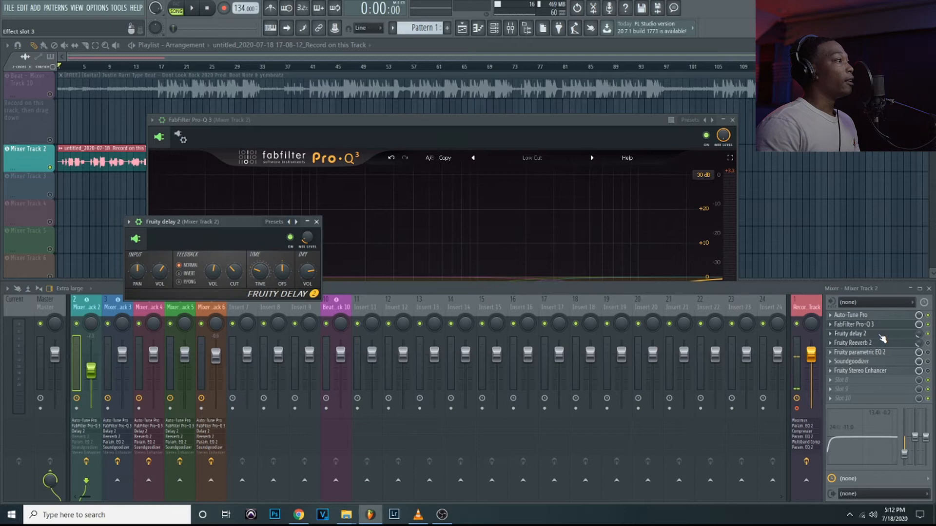
pyautogui.moveTo(245, 223); pyautogui.dragTo(352, 186)
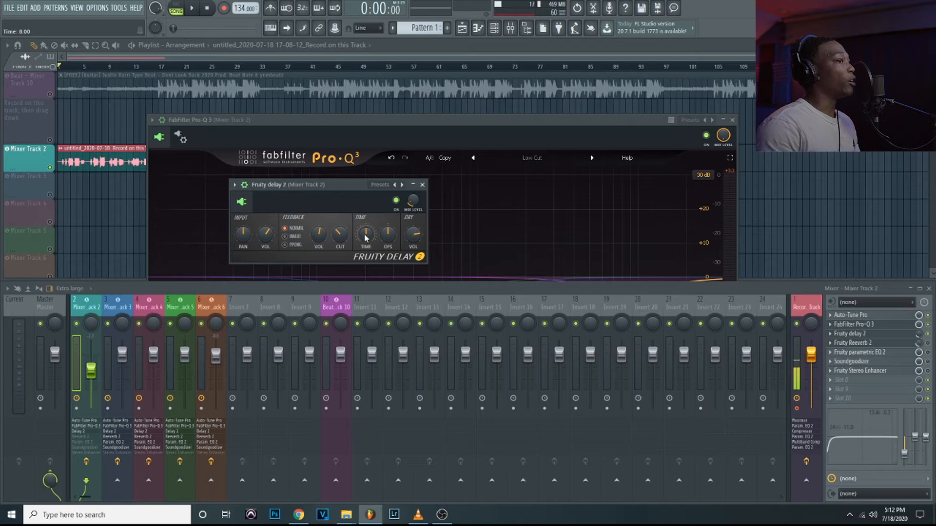
pyautogui.moveTo(919, 335); pyautogui.dragTo(919, 322)
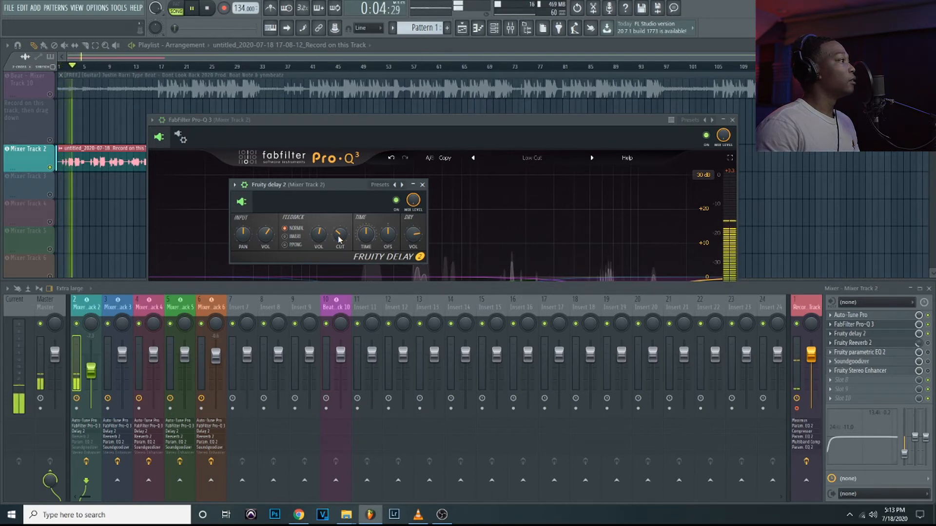
# - Try lower and higher feedback cutoffs on Fruity delay 2 during playback, and set its delay time to 4:00
pyautogui.scroll(-2, 340, 236)
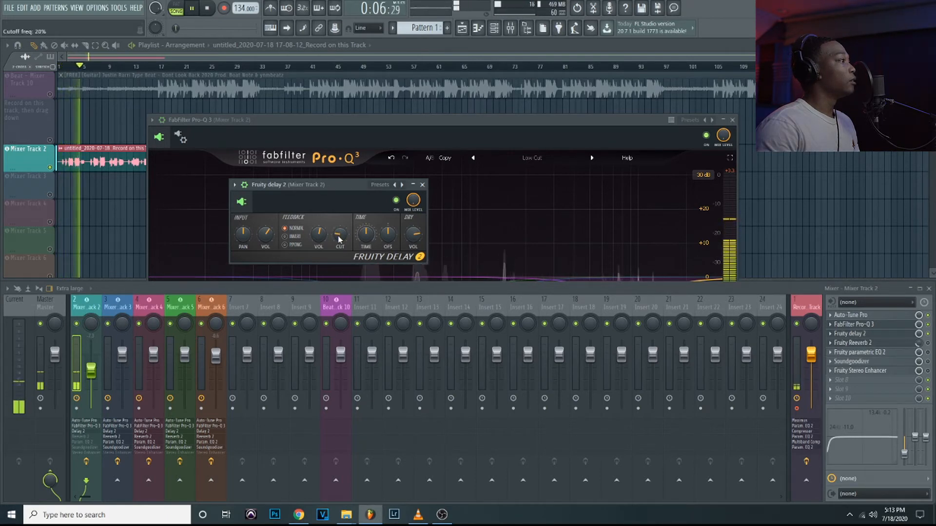
pyautogui.scroll(6, 339, 236)
pyautogui.press('space')
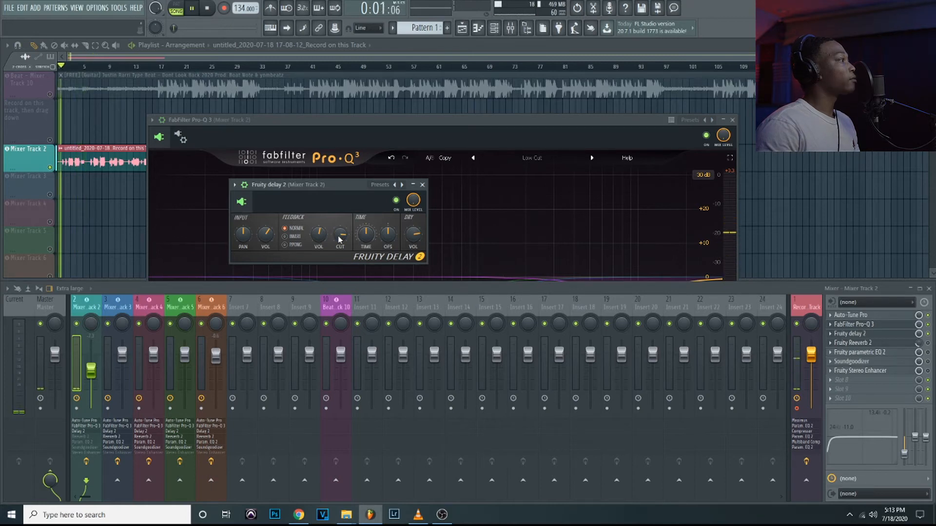
pyautogui.scroll(3, 67, 74)
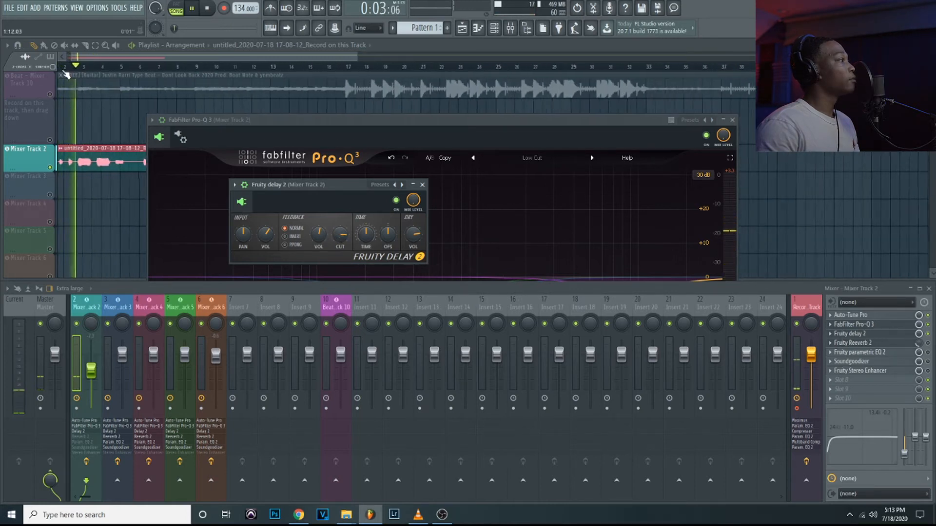
pyautogui.press('space')
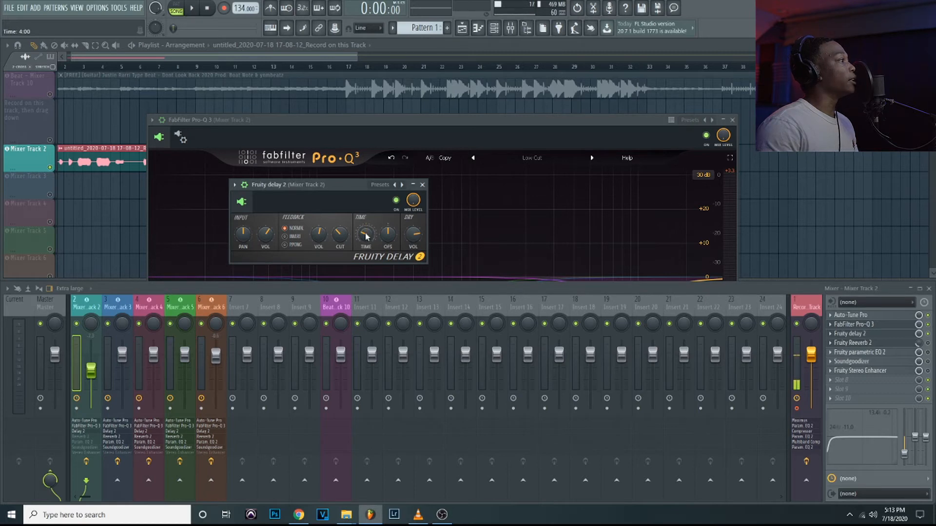
# - Trim the silent start of the vocal clip on Mixer Track 2 to about bar 2 and play from there
pyautogui.click(187, 62)
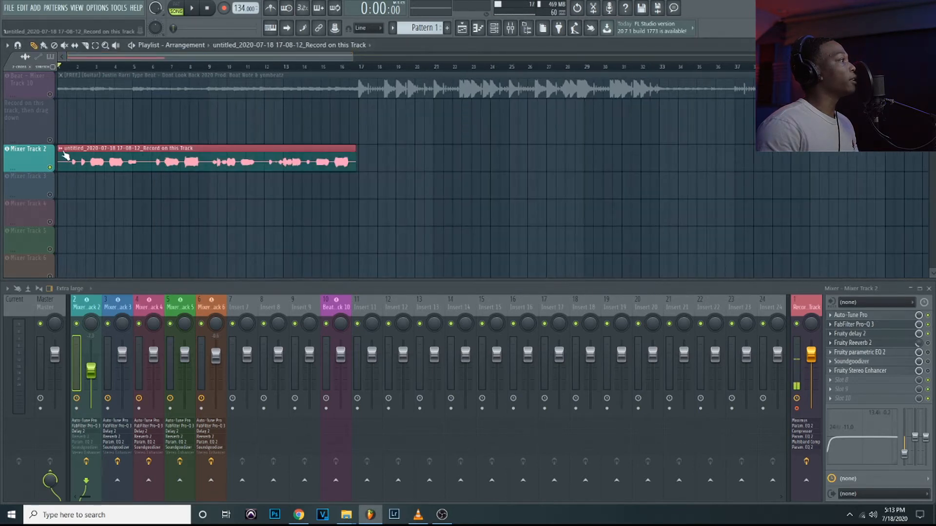
pyautogui.moveTo(60, 158); pyautogui.dragTo(85, 158)
pyautogui.press('space')
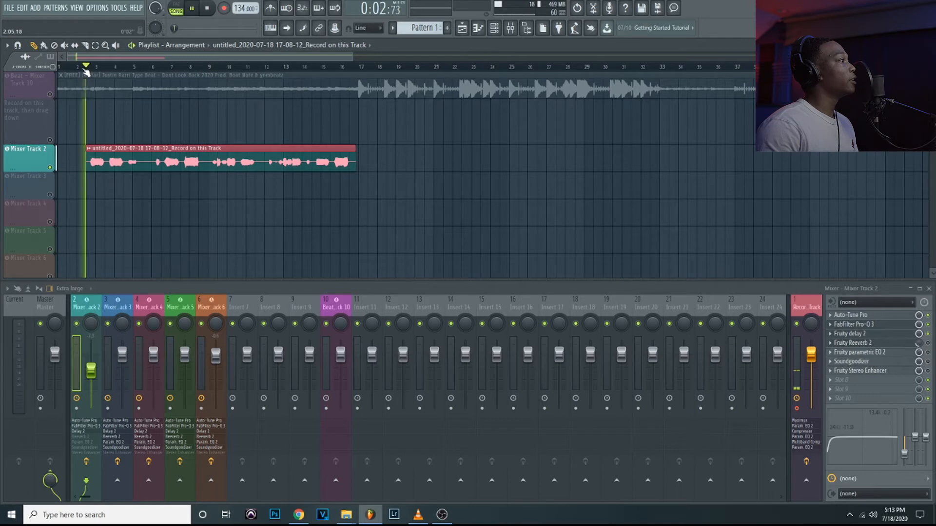
# - Reopen Fruity delay 2 and lower its mix level to 20% while auditioning the trimmed vocal
pyautogui.click(895, 334)
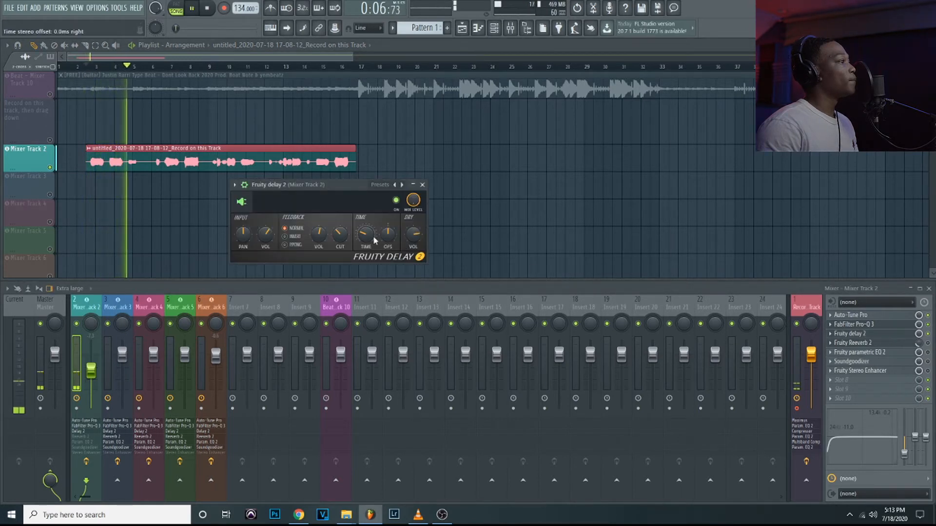
pyautogui.press('space')
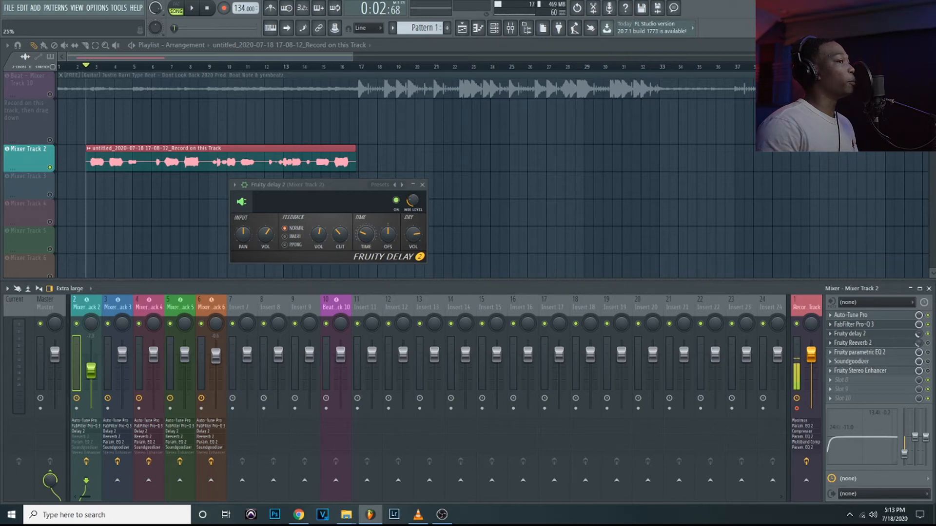
pyautogui.press('space')
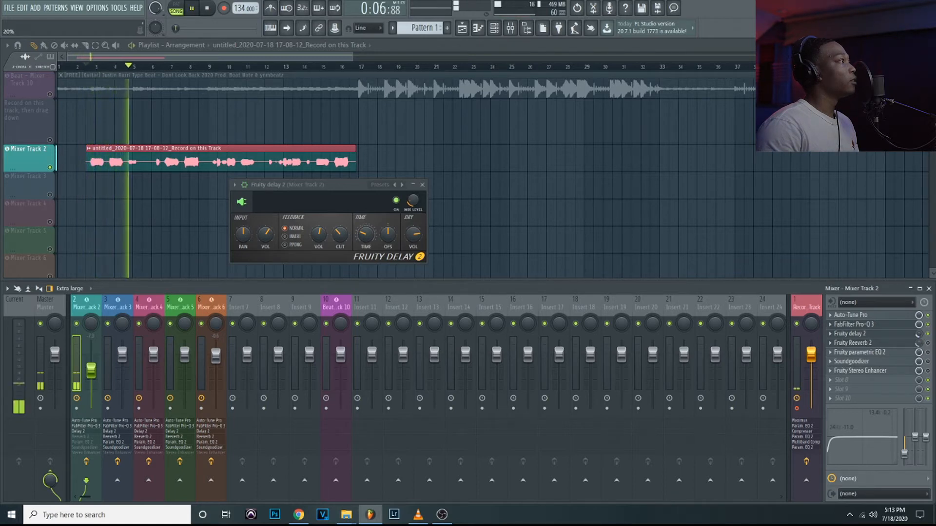
pyautogui.press('space')
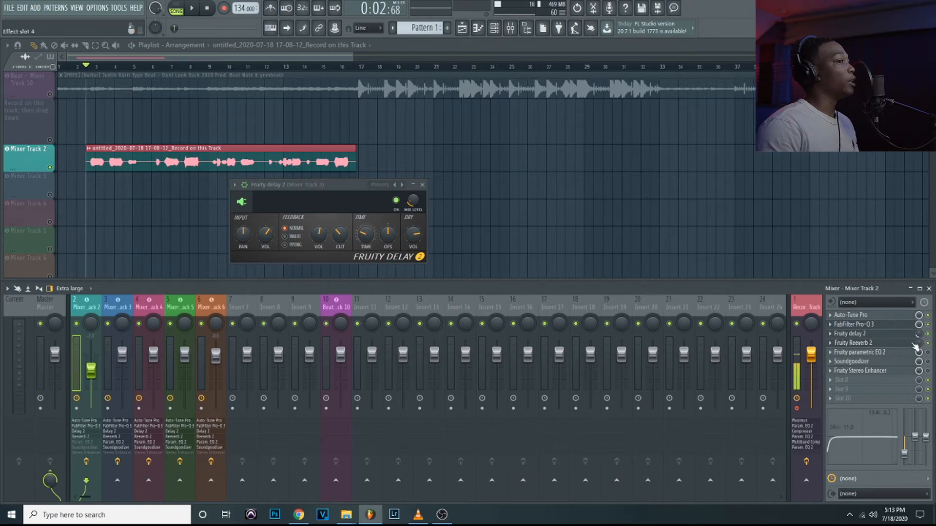
# - Check Fruity Reeverb 2 on Mixer Track 2, then lower its mix level while auditioning the vocal
pyautogui.click(858, 343)
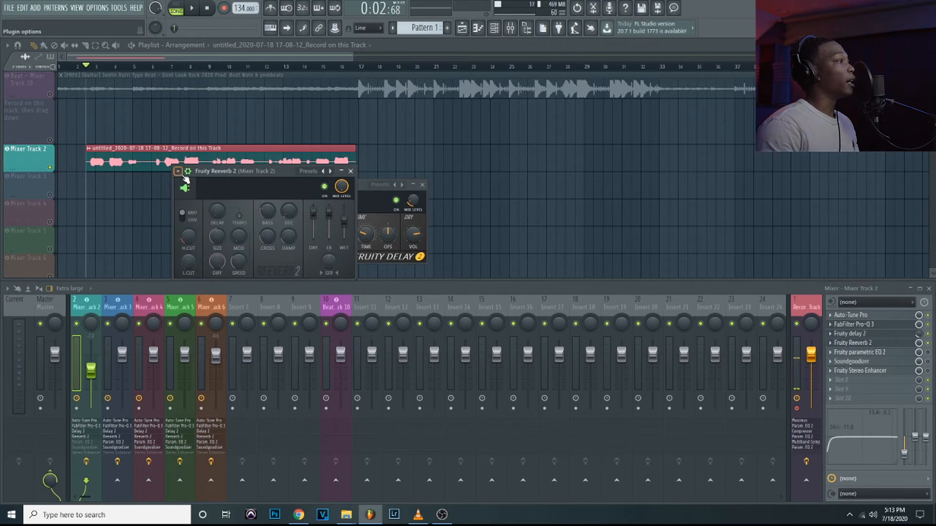
pyautogui.click(350, 172)
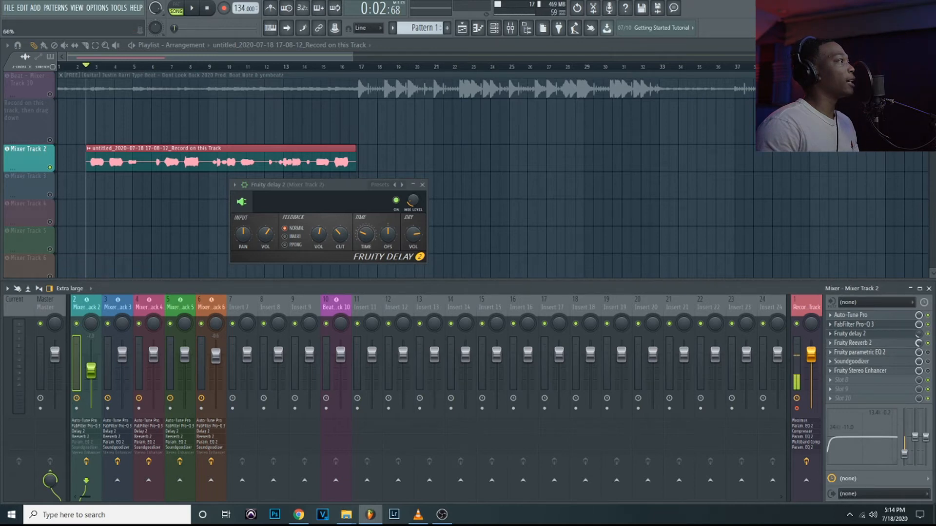
pyautogui.press('space')
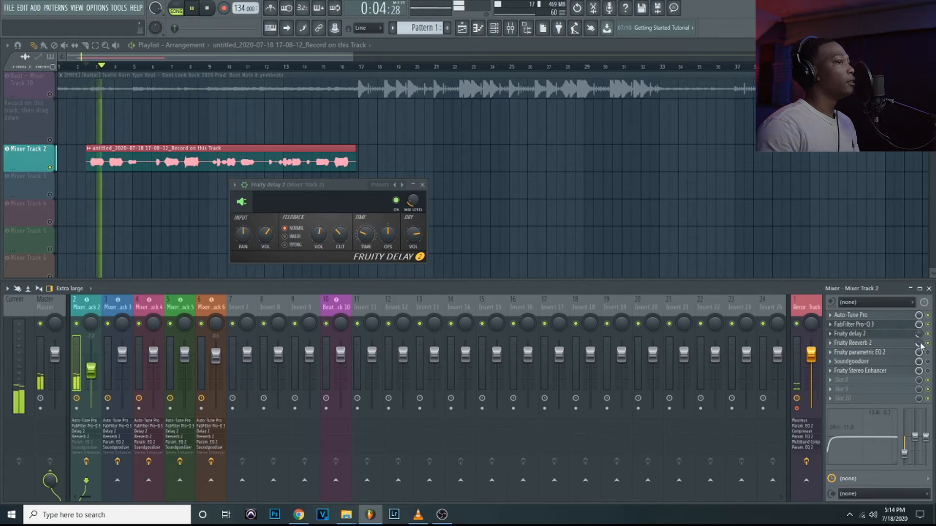
pyautogui.press('space')
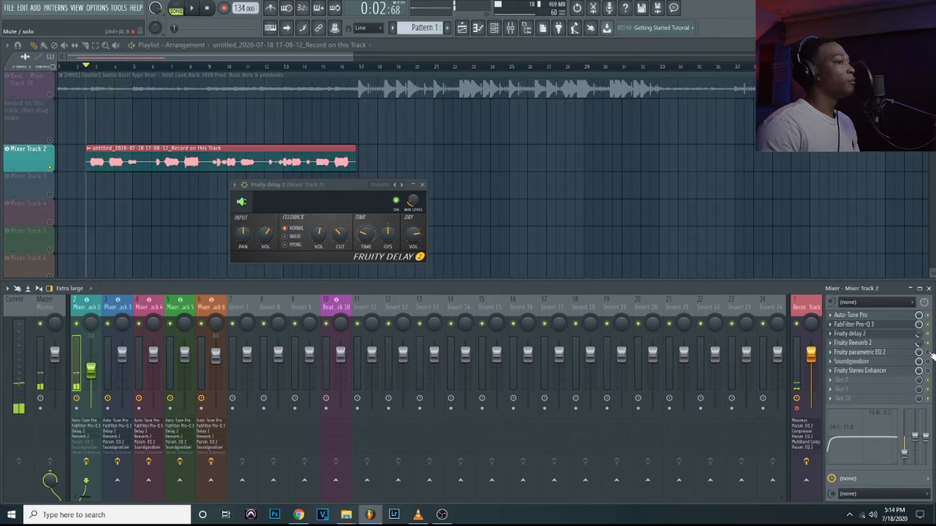
# - On Fruity parametric EQ 2, remove the high-end roll-off, then try band 1's high pass at 555 Hz and at about 89 Hz during playback
pyautogui.click(890, 352)
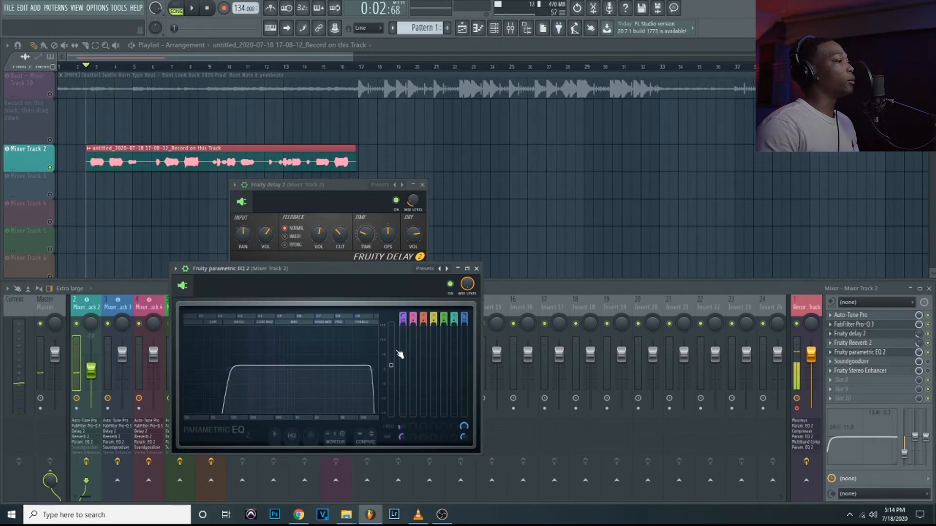
pyautogui.moveTo(373, 367); pyautogui.dragTo(386, 368)
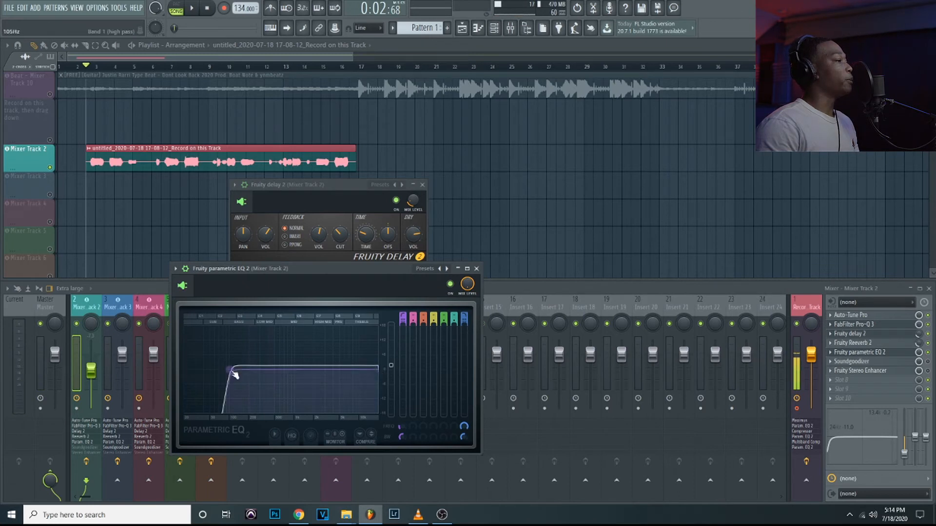
pyautogui.moveTo(234, 379); pyautogui.dragTo(282, 374)
pyautogui.press('space')
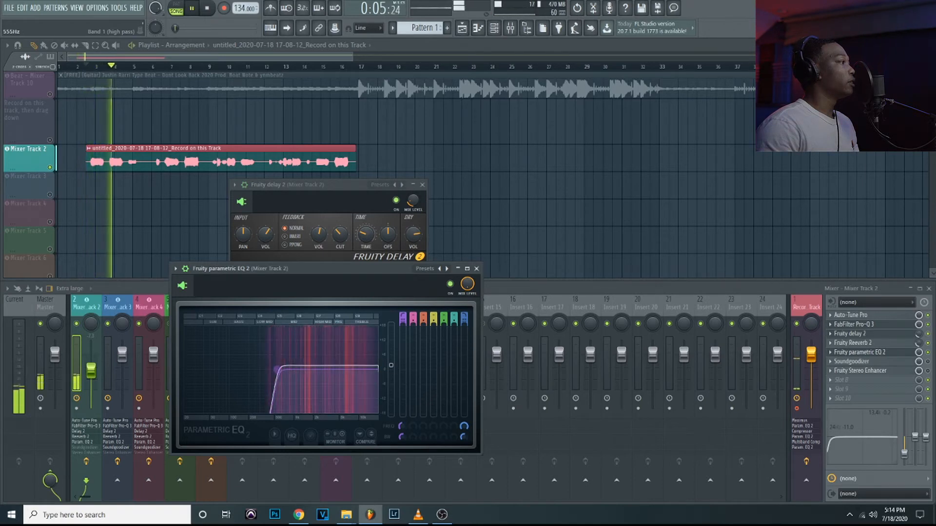
pyautogui.moveTo(281, 374); pyautogui.dragTo(225, 372)
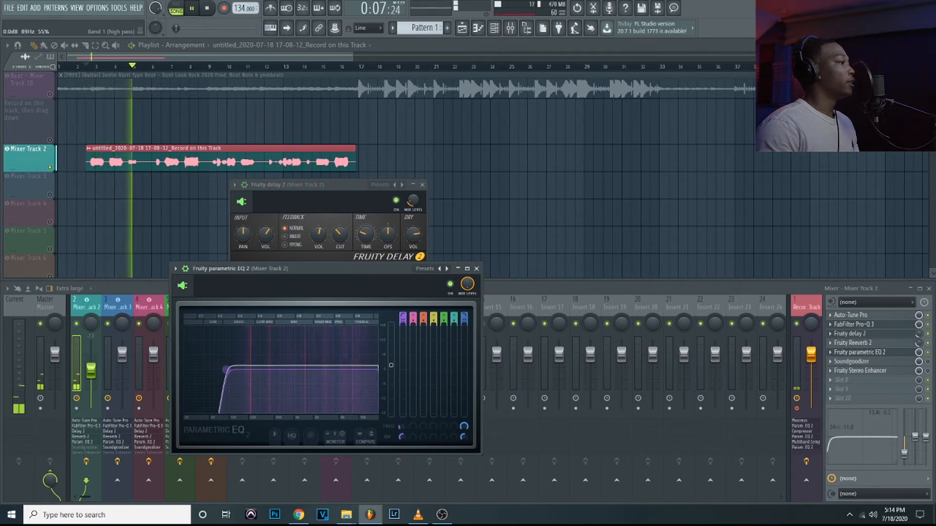
pyautogui.press('space')
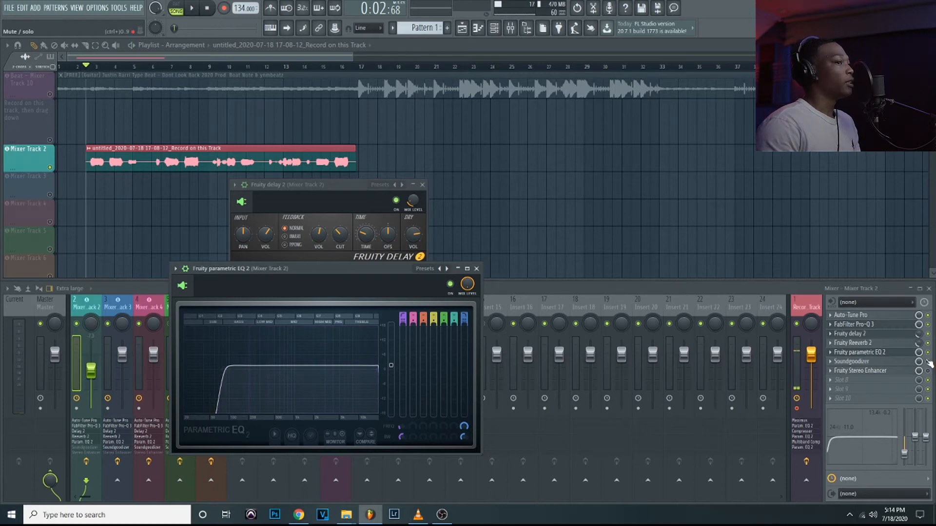
pyautogui.press('Escape')
# - Enable and open Soundgoodizer on Mixer Track 2 and audition the vocal with its amount raised to maximum
pyautogui.click(876, 362)
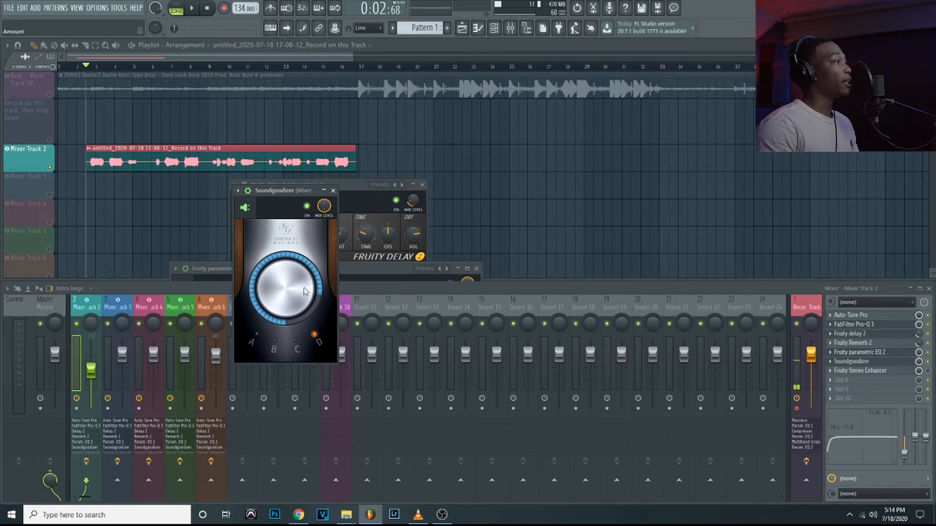
pyautogui.press('space')
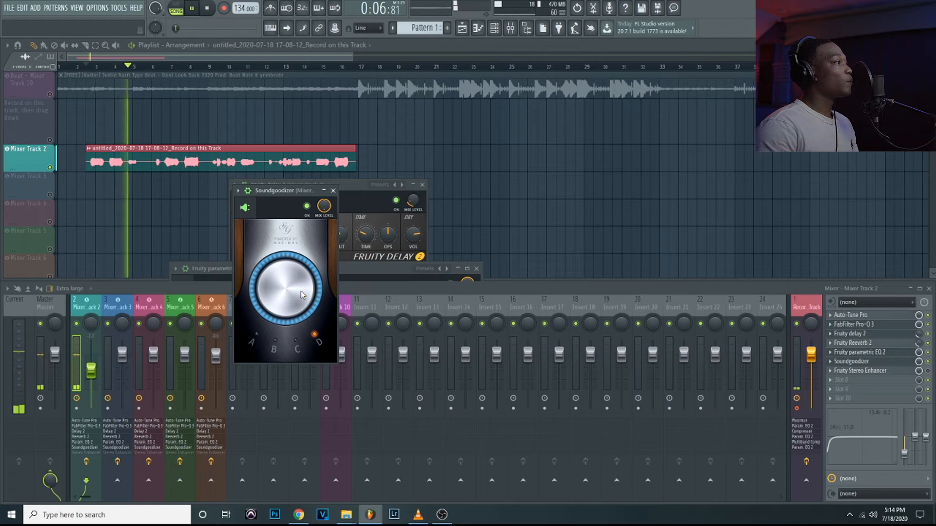
pyautogui.press('space')
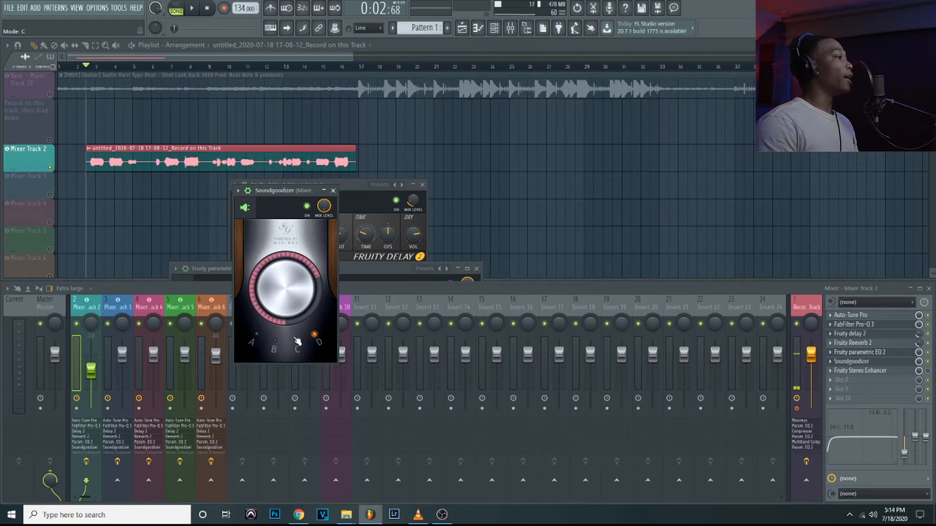
# - Compare Soundgoodizer modes A, B, C and D while playing back the vocal
pyautogui.click(263, 340)
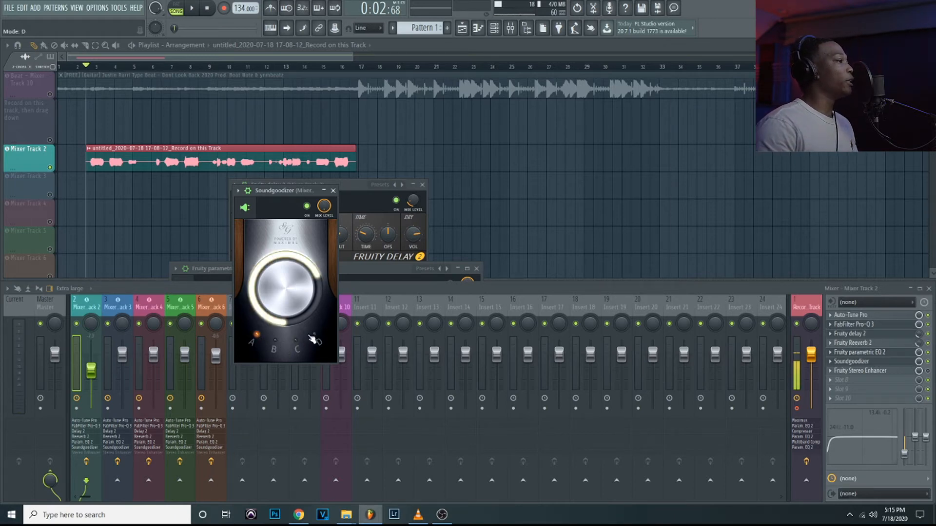
pyautogui.press('space')
pyautogui.press('space')
pyautogui.click(274, 341)
pyautogui.press('space')
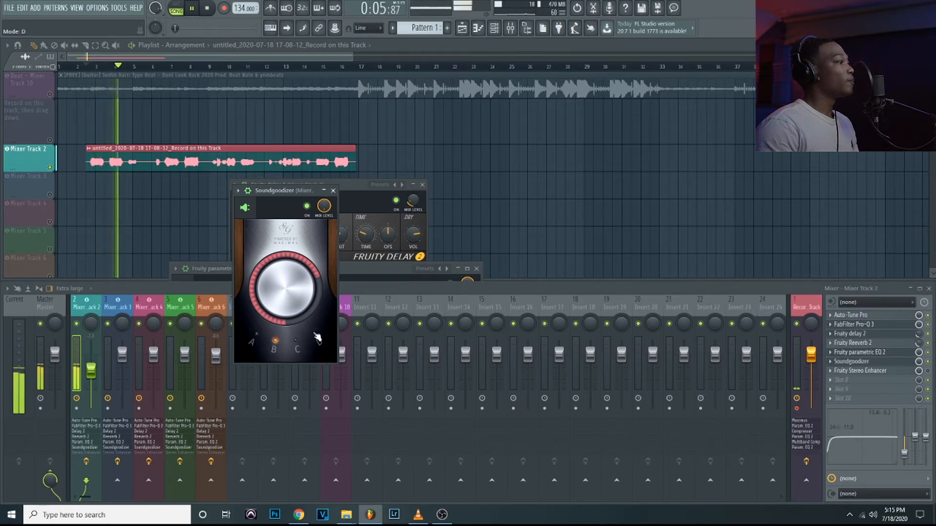
pyautogui.click(297, 342)
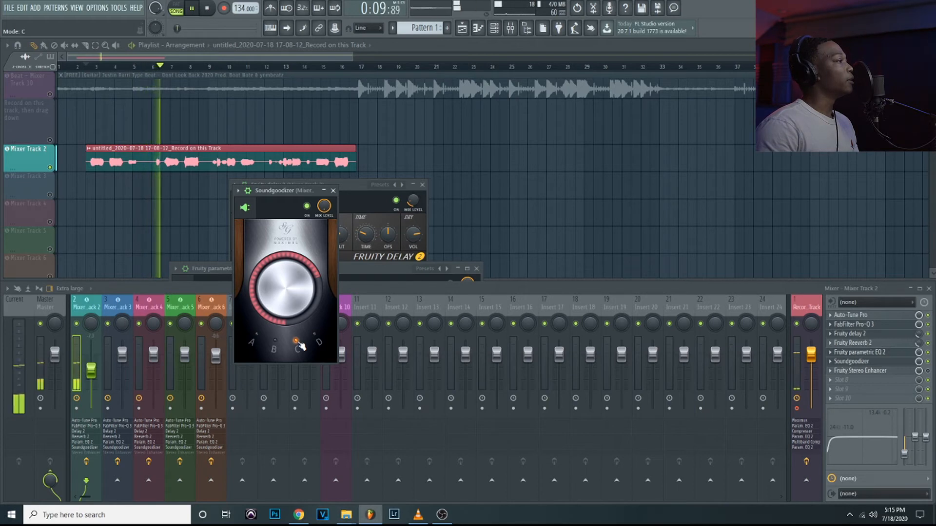
pyautogui.click(318, 342)
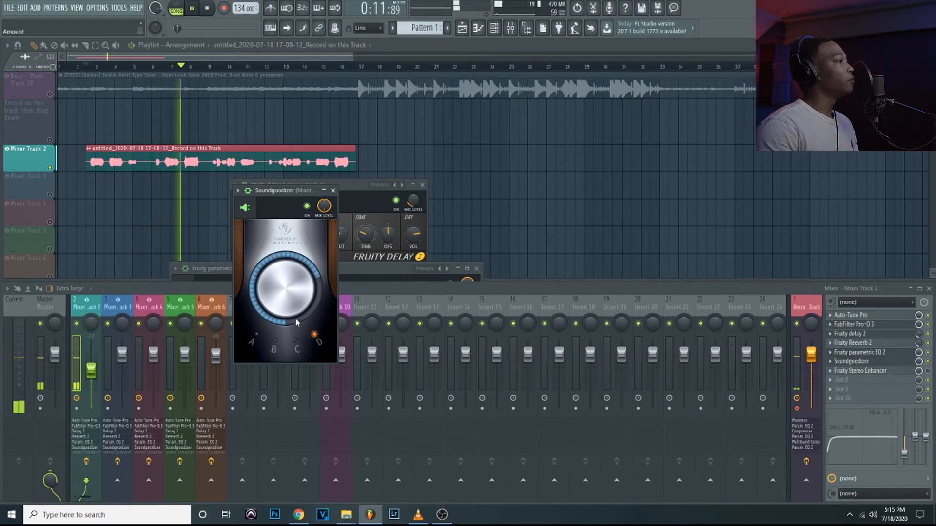
pyautogui.press('space')
# - Lower the high band of Mixer Track 2's built-in equalizer, then audition the vocal solo and unsoloed with the beat
pyautogui.click(926, 439)
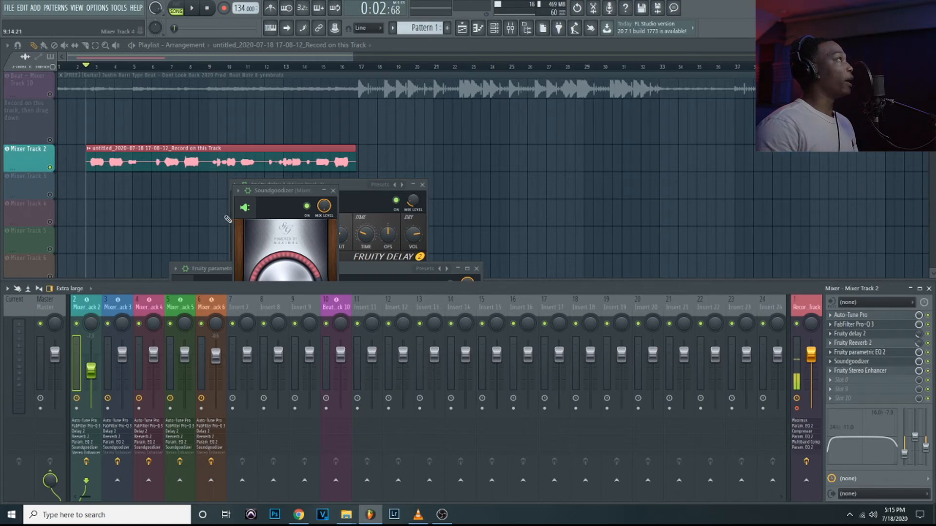
pyautogui.press('space')
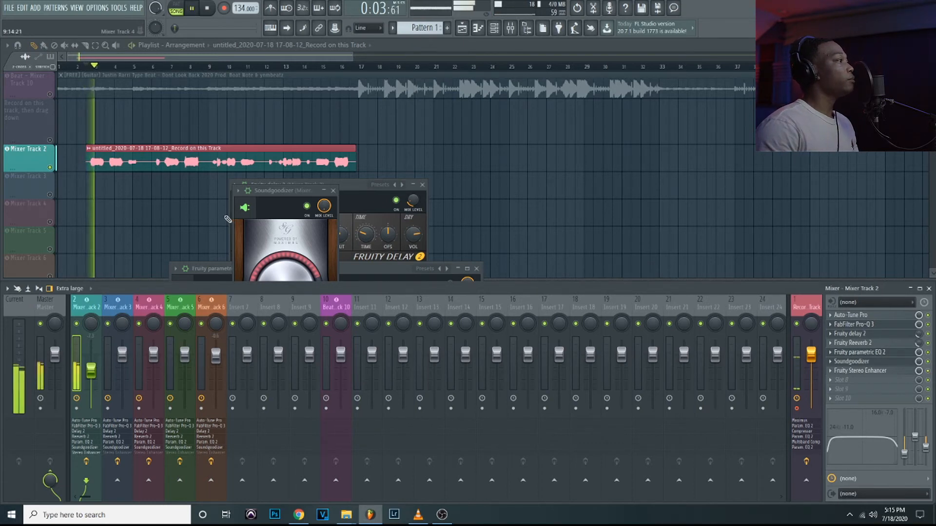
pyautogui.rightClick(51, 168)
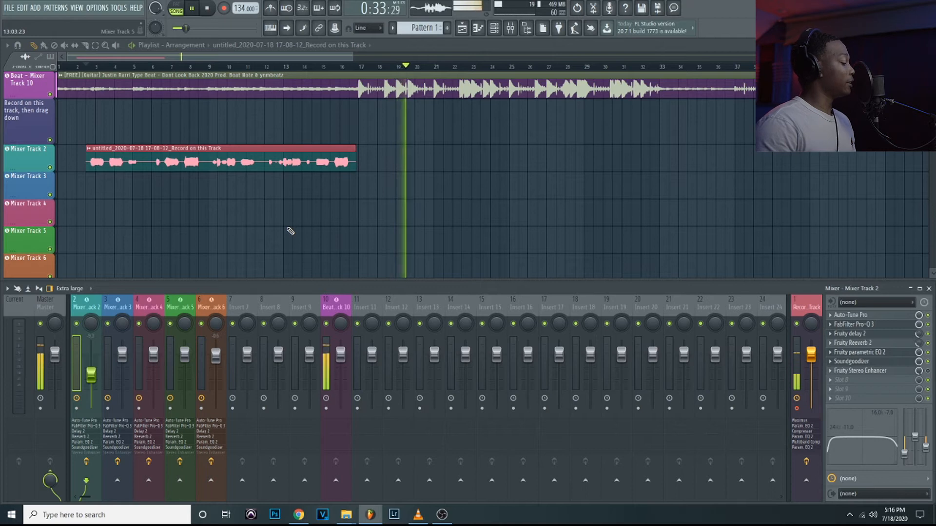
pyautogui.press('space')
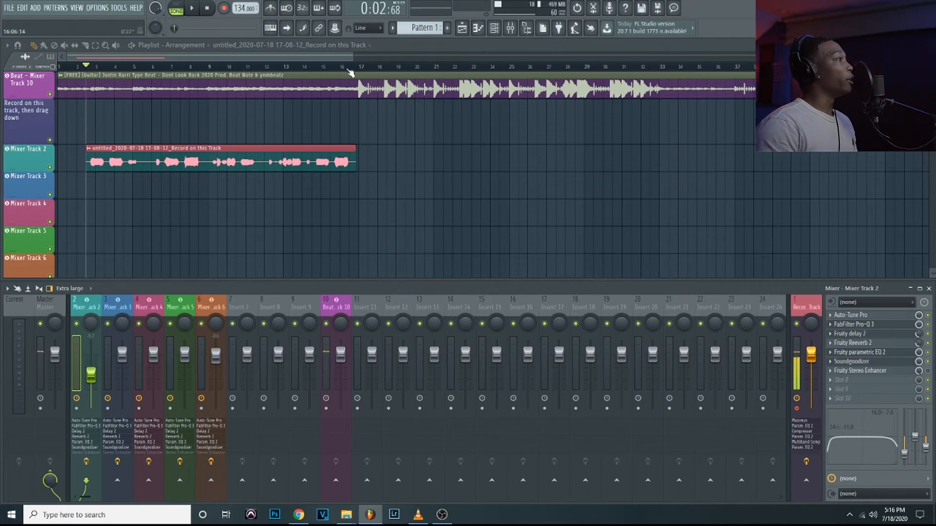
# - Delete the vocal clip from Mixer Track 2 in the playlist
pyautogui.moveTo(356, 58); pyautogui.dragTo(444, 63)
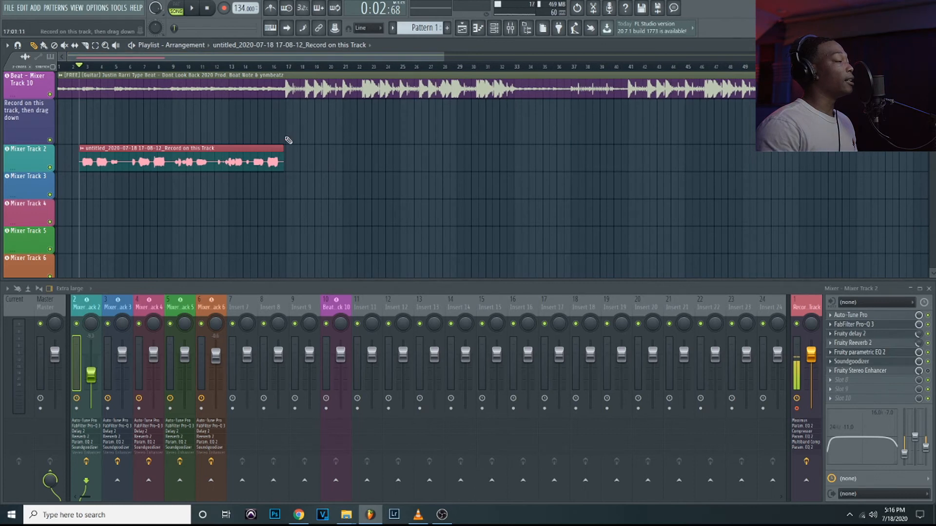
pyautogui.rightClick(274, 156)
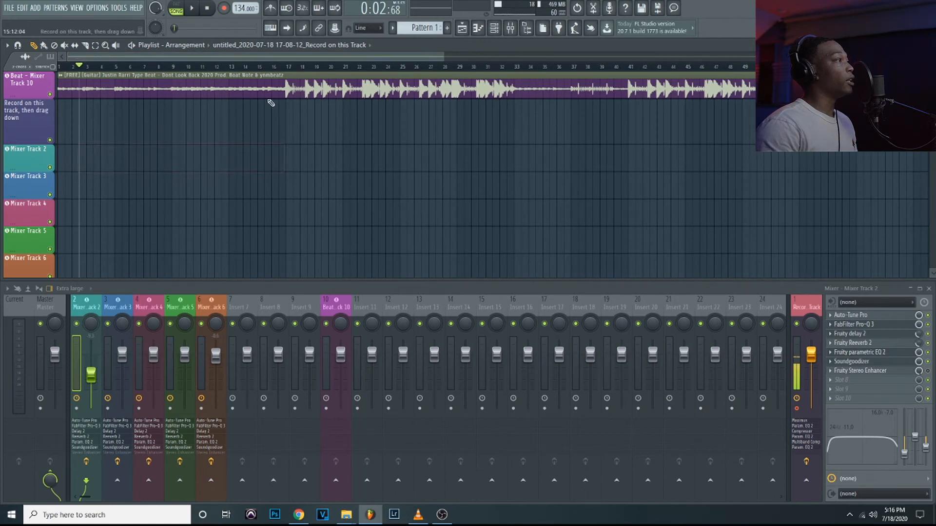
# - Record a vocal take over the beat starting from bar 13, then undo it
pyautogui.click(233, 68)
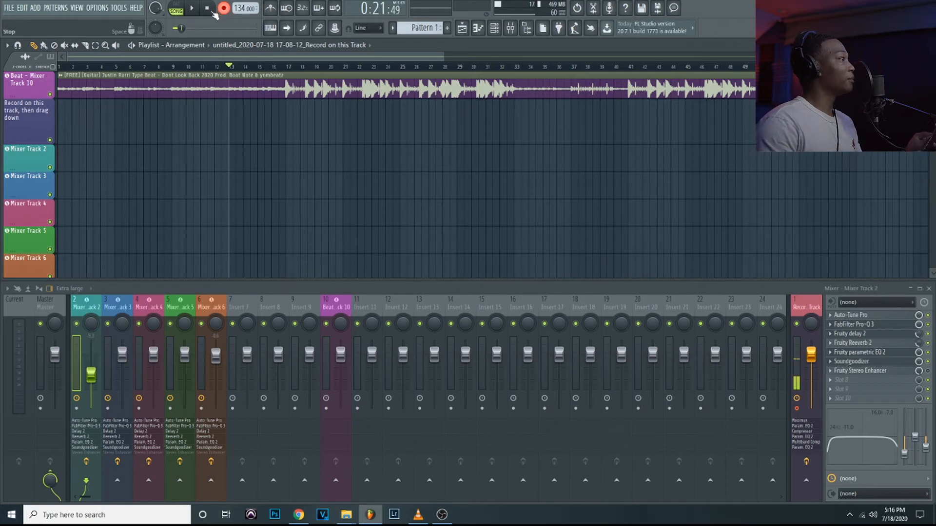
pyautogui.click(192, 8)
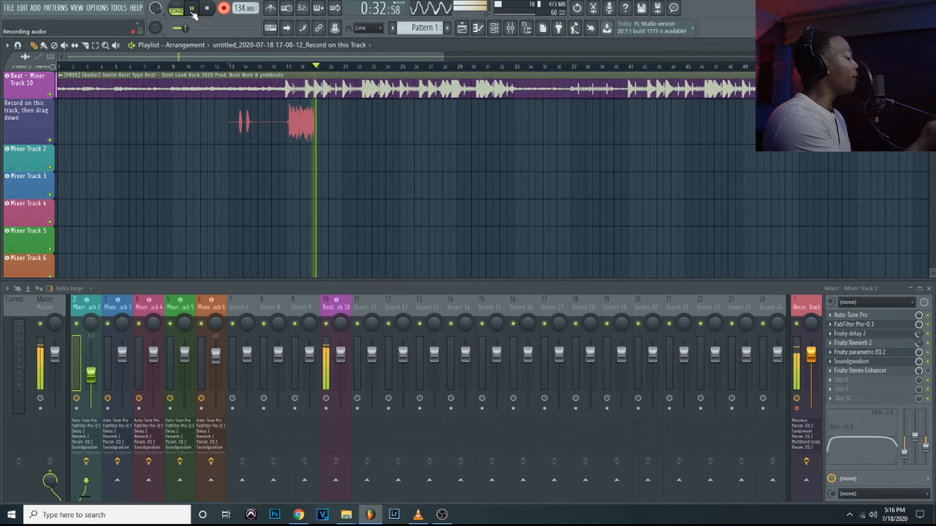
pyautogui.press('space')
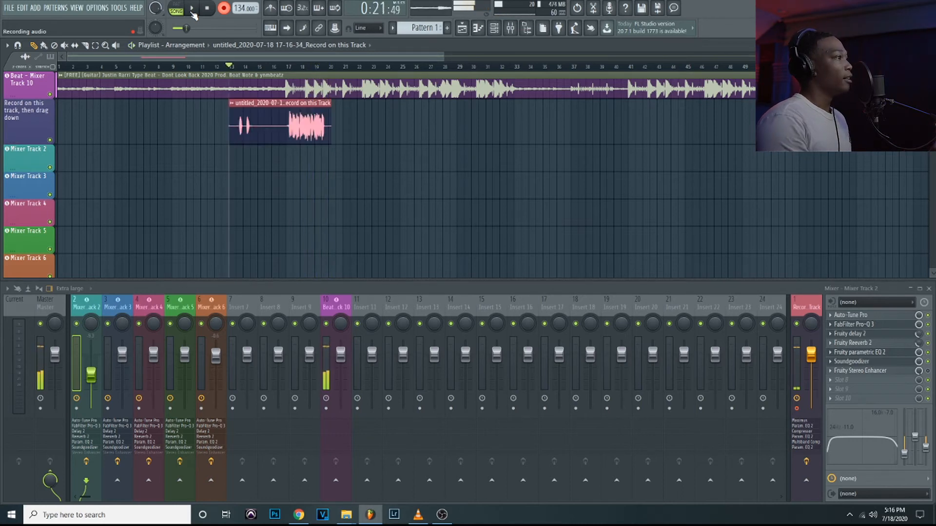
pyautogui.click(192, 8)
pyautogui.hotkey('ctrl', 'z')
# - Record a new vocal take over the beat, starting from the middle of bar 15
pyautogui.click(268, 67)
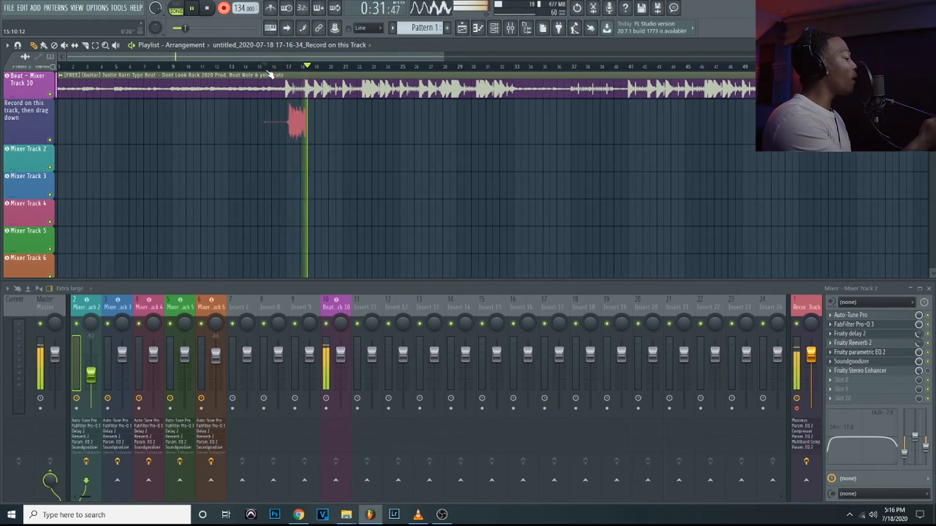
pyautogui.press('space')
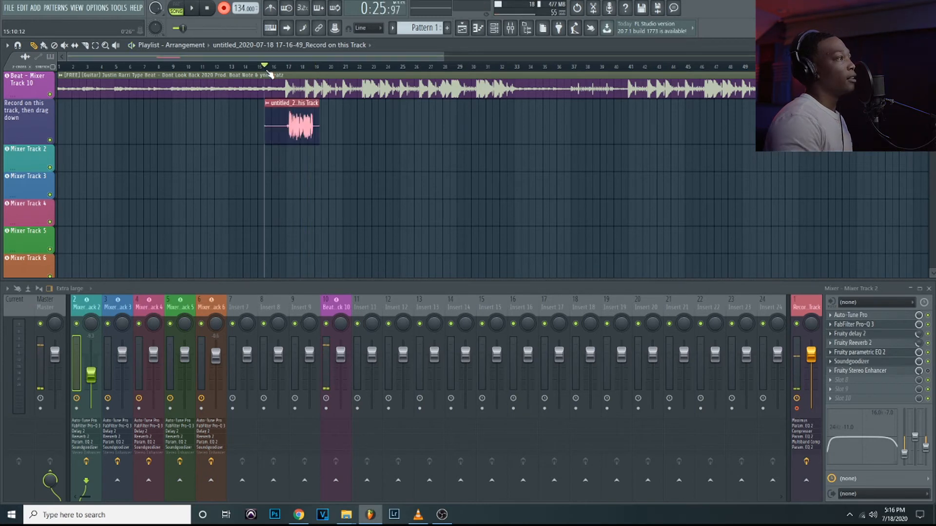
# - Move the new vocal take down to Mixer Track 2 and trim its silence so it runs from just after bar 17 to bar 19
pyautogui.moveTo(265, 128); pyautogui.dragTo(283, 133)
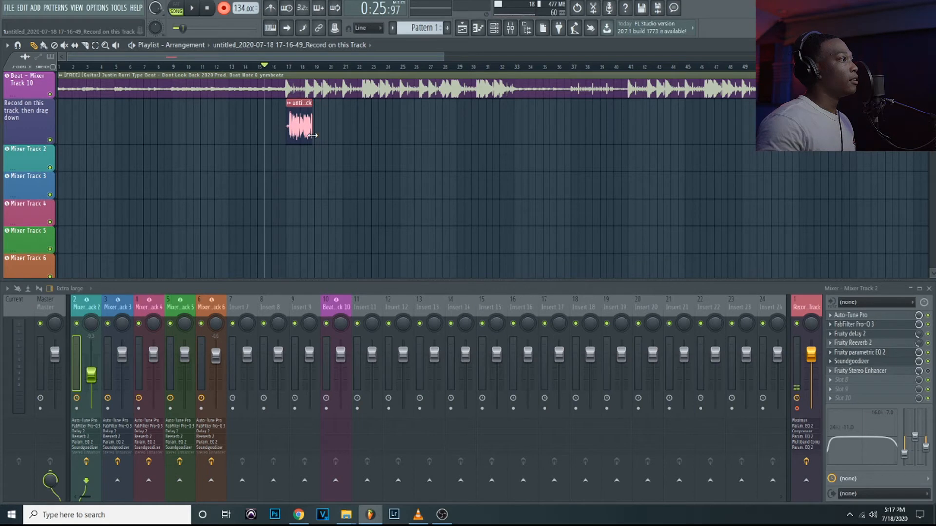
pyautogui.moveTo(310, 138); pyautogui.dragTo(310, 169)
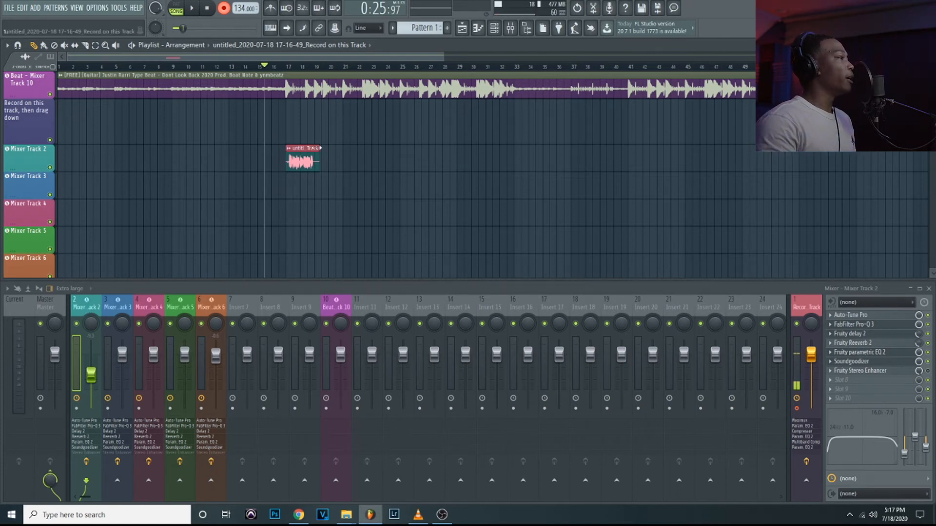
pyautogui.scroll(5, 311, 97)
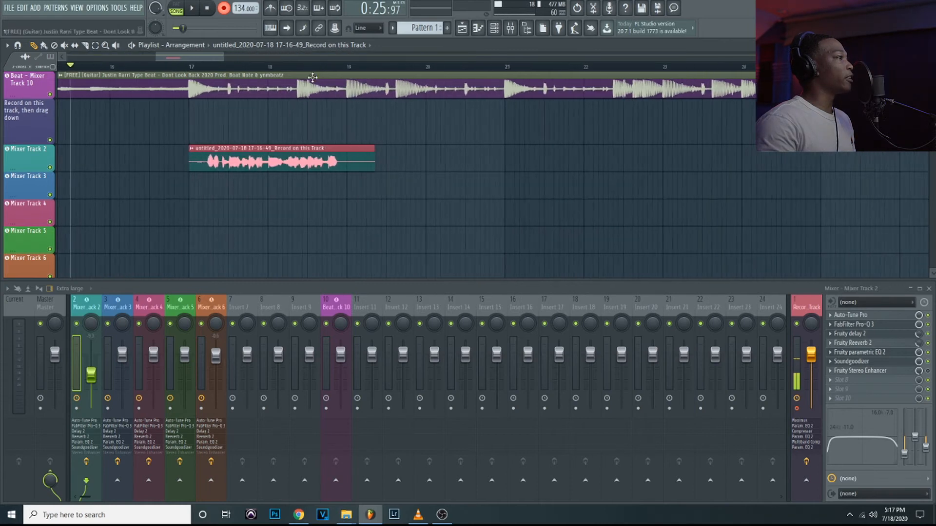
pyautogui.moveTo(373, 159); pyautogui.dragTo(345, 158)
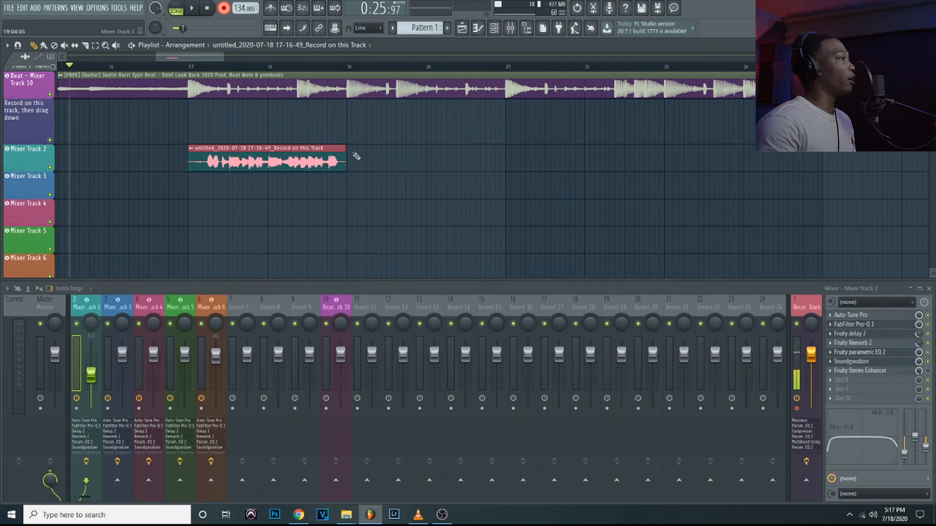
pyautogui.moveTo(187, 164); pyautogui.dragTo(207, 168)
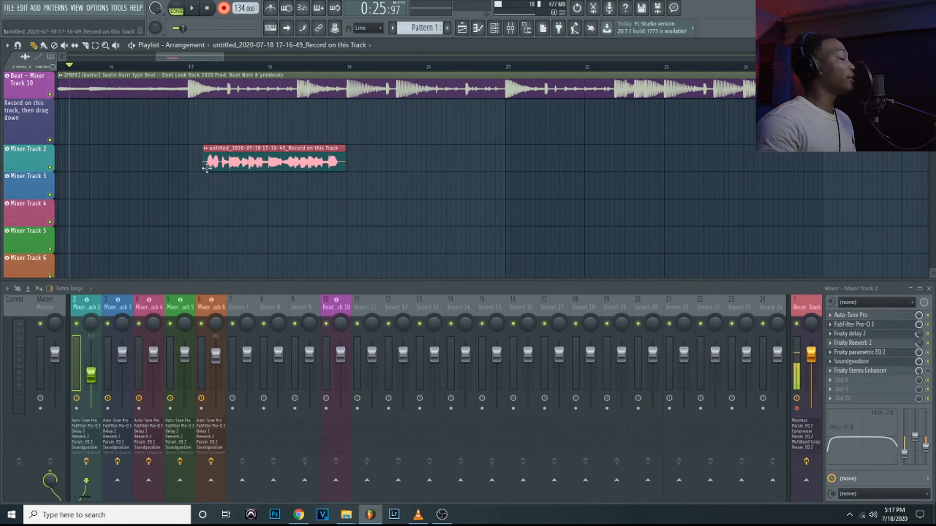
# - Record the next vocal line on the recording track, starting playback from bar 17
pyautogui.click(189, 68)
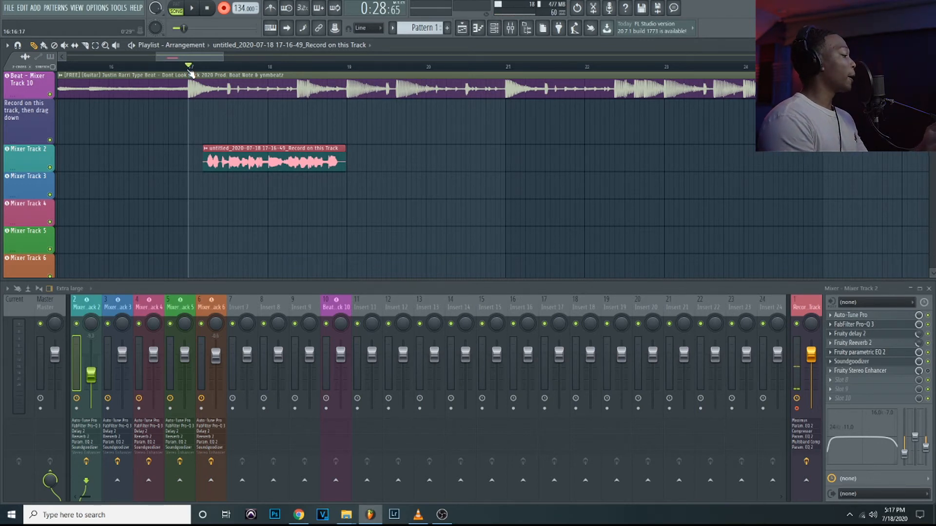
pyautogui.press('space')
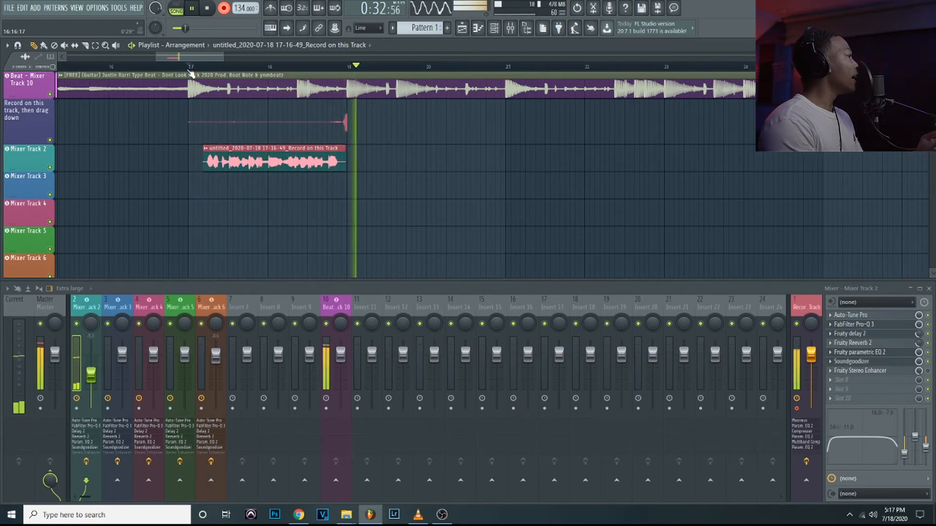
pyautogui.press('space')
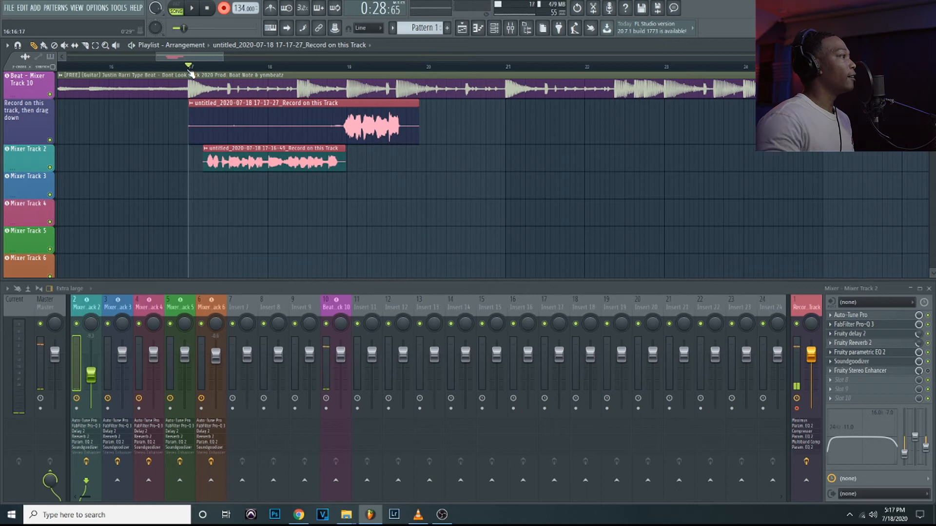
# - Delete the latest vocal take, then restart recording from bar 17 and discard that short take too
pyautogui.rightClick(257, 123)
pyautogui.press('space')
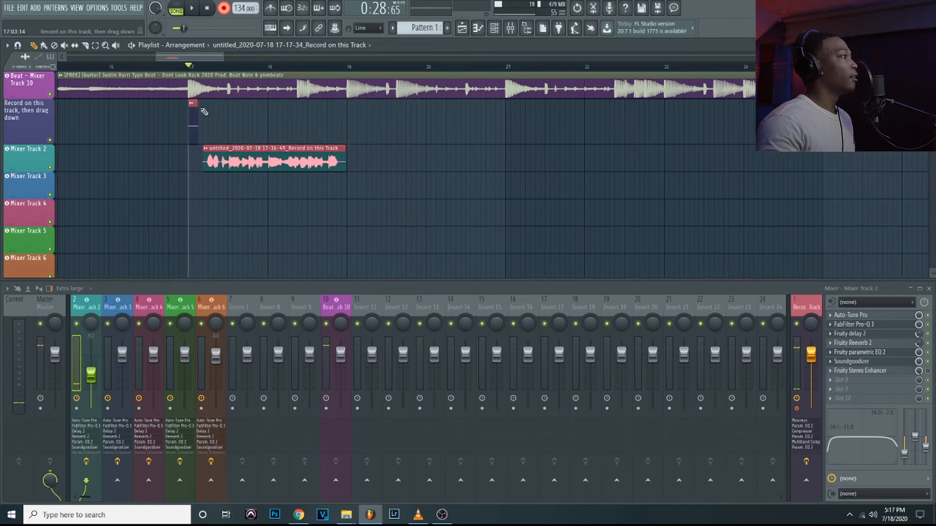
pyautogui.rightClick(193, 116)
# - Try recording the next vocal line from just after bar 18 twice, deleting each take
pyautogui.click(282, 71)
pyautogui.press('space')
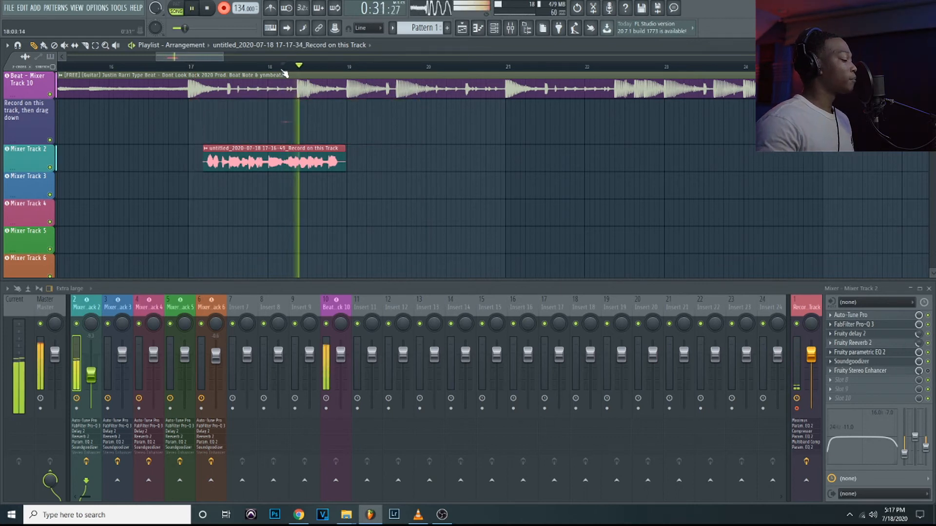
pyautogui.press('space')
pyautogui.rightClick(282, 102)
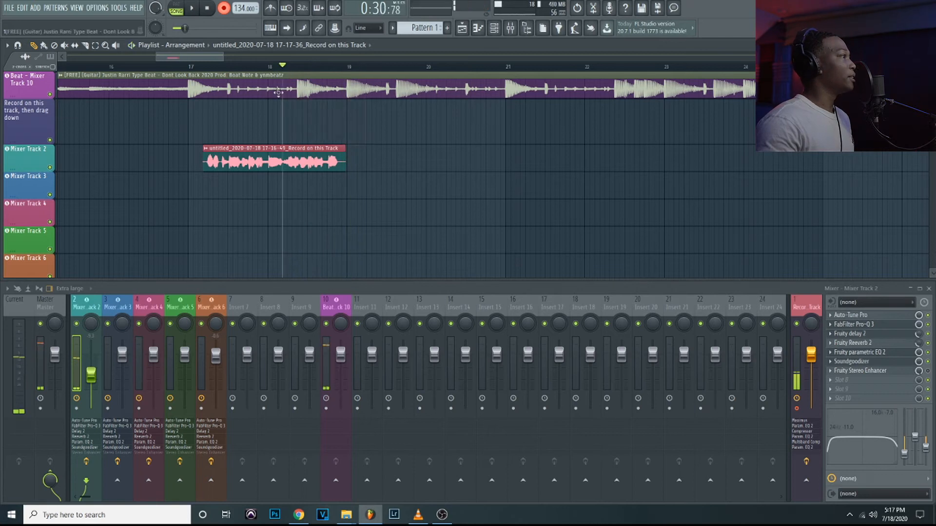
pyautogui.press('space')
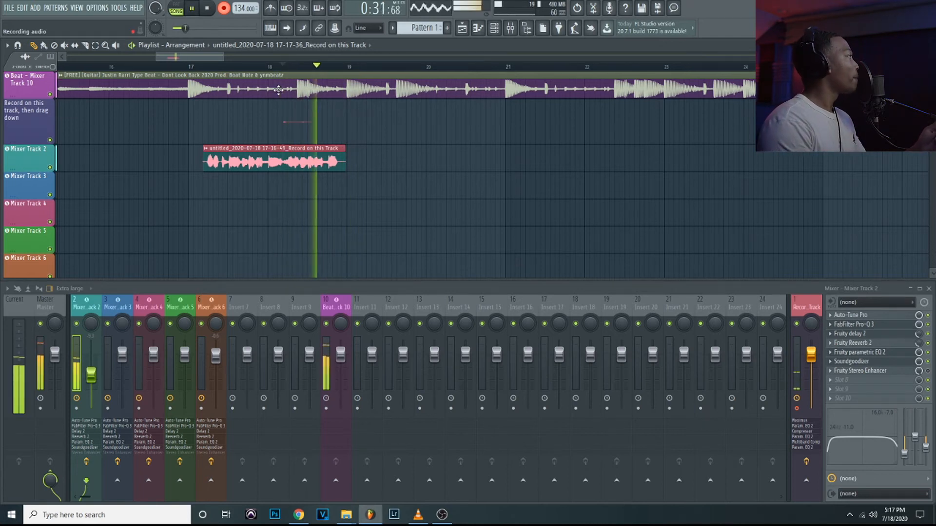
pyautogui.press('space')
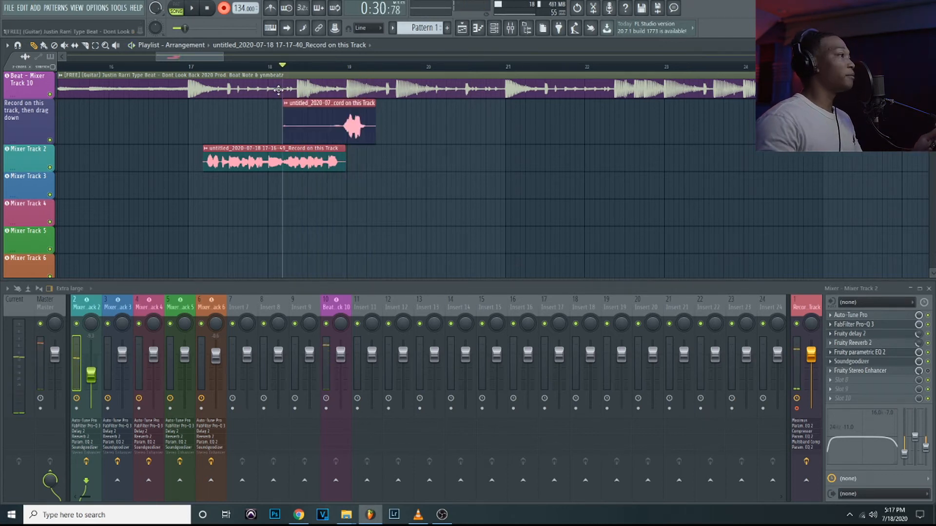
pyautogui.rightClick(300, 113)
# - Record the vocal line starting from just before bar 18, then delete the take
pyautogui.moveTo(269, 68); pyautogui.dragTo(265, 72)
pyautogui.press('space')
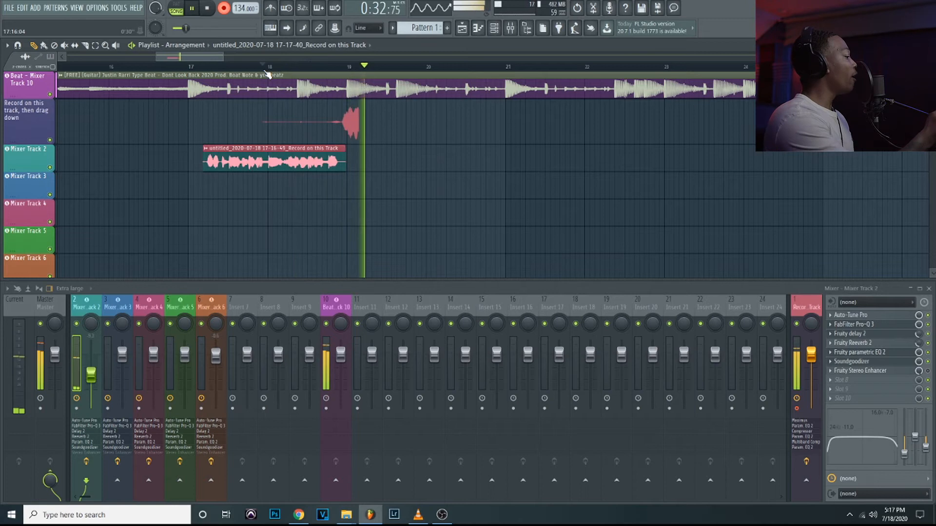
pyautogui.press('space')
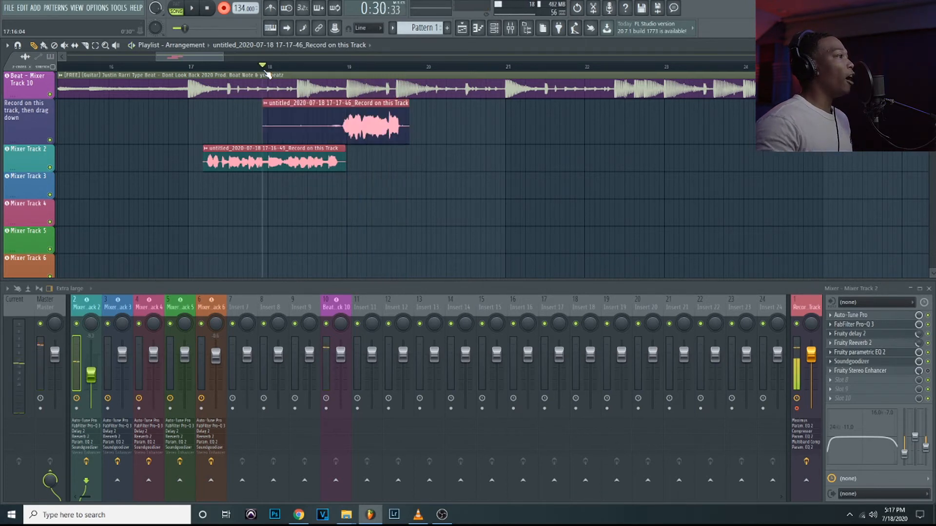
pyautogui.rightClick(299, 113)
# - Re-record the line from just before bar 18, trim its leading silence and move it to Mixer Track 2 behind the first clip
pyautogui.press('space')
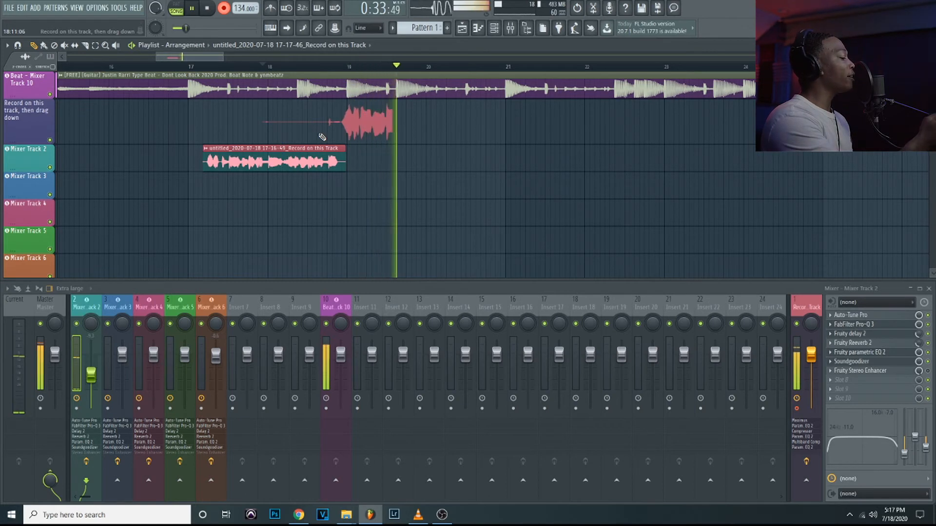
pyautogui.press('space')
pyautogui.moveTo(263, 139); pyautogui.dragTo(364, 165)
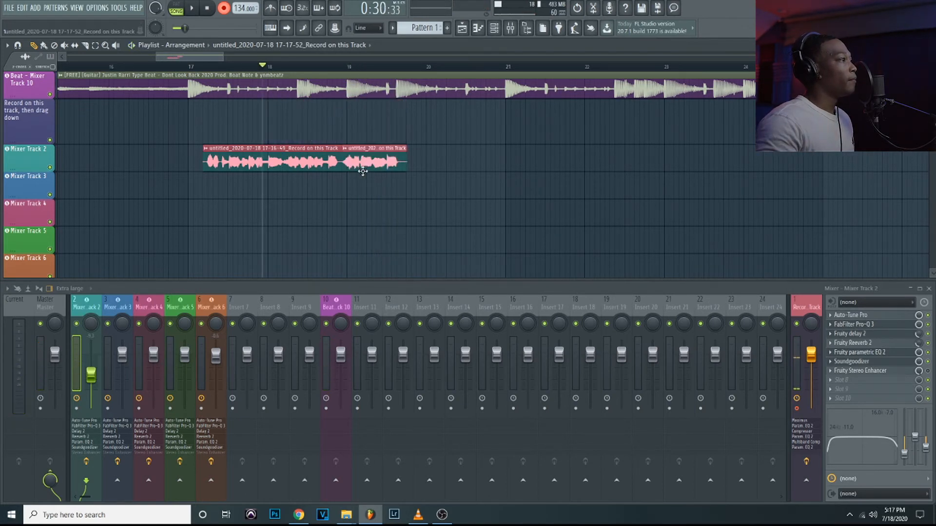
# - Try recording the following line from just before bar 18 and again from just before bar 19, discarding both takes
pyautogui.press('space')
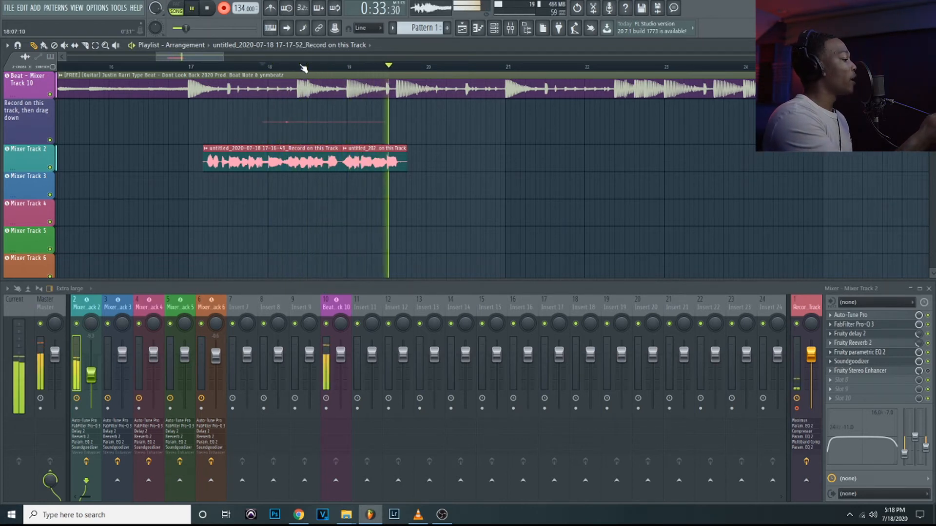
pyautogui.press('space')
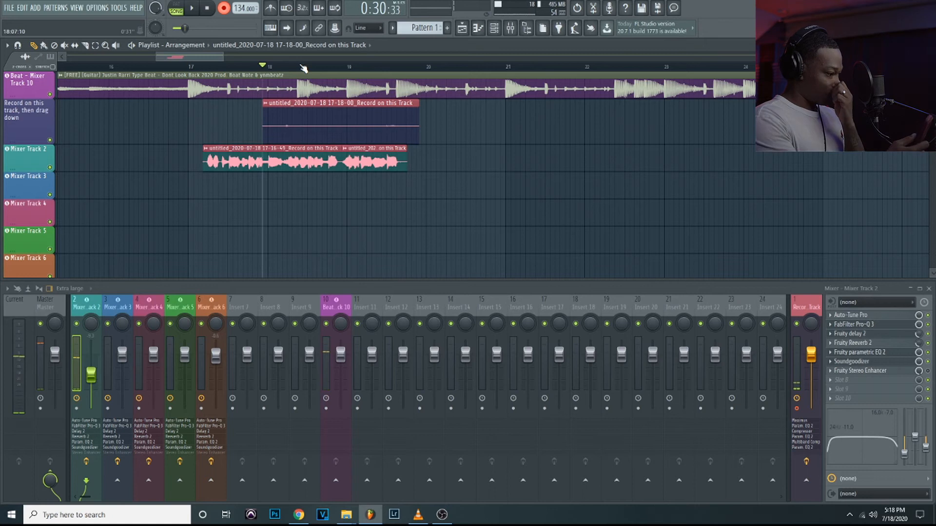
pyautogui.hotkey('ctrl', 'z')
pyautogui.click(337, 66)
pyautogui.press('space')
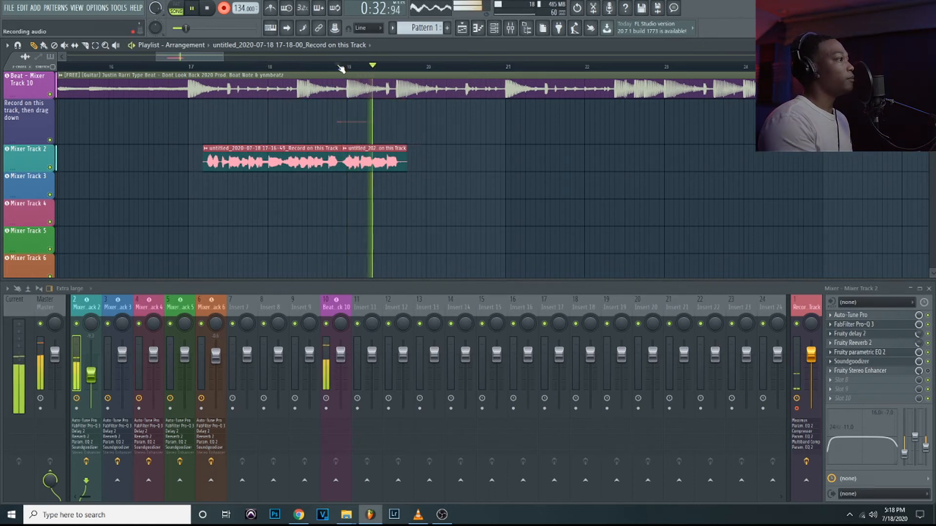
pyautogui.press('space')
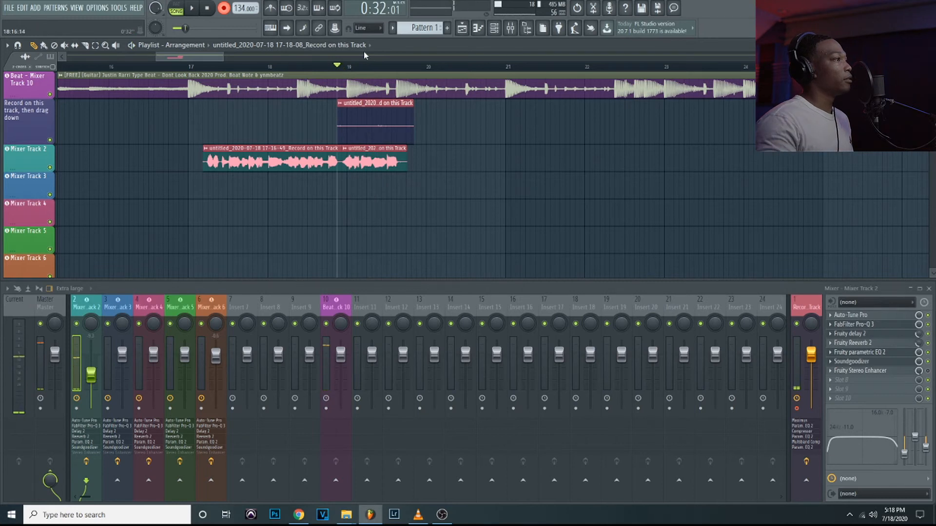
pyautogui.rightClick(373, 114)
# - Record the following line from just before bar 19, trim its start to mid-bar 19 and move it to Mixer Track 2
pyautogui.press('space')
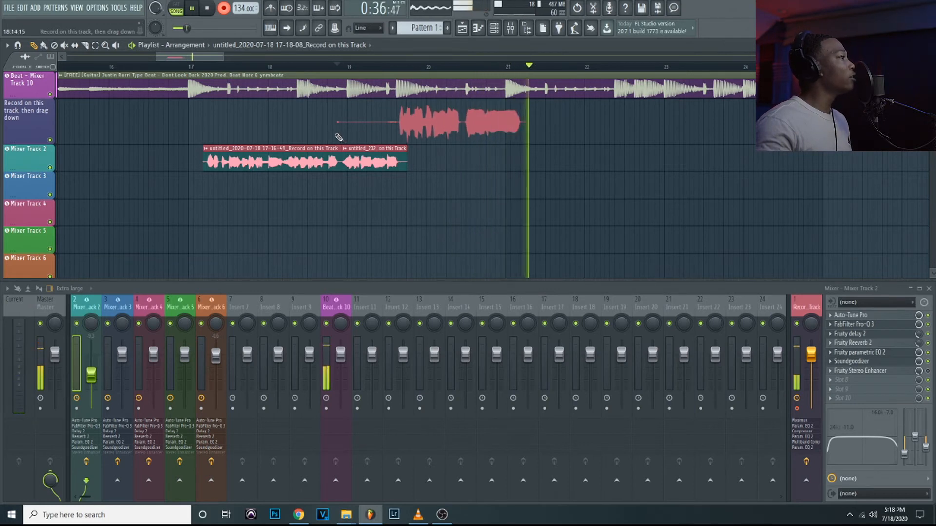
pyautogui.press('space')
pyautogui.moveTo(336, 129); pyautogui.dragTo(410, 162)
# - Play back the vocals from just after bar 17 with recording off, and raise the Mixer Track 2 fader slightly
pyautogui.click(198, 67)
pyautogui.click(224, 10)
pyautogui.press('space')
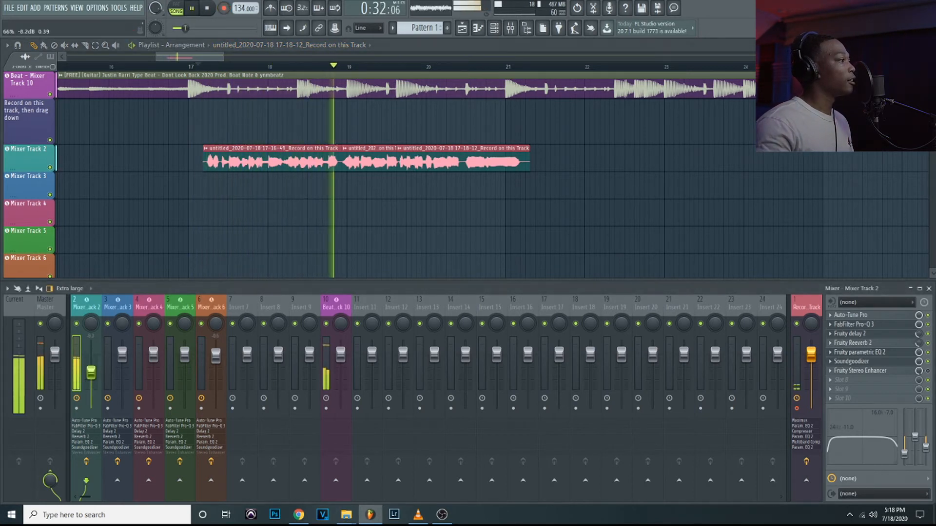
pyautogui.moveTo(91, 379); pyautogui.dragTo(91, 375)
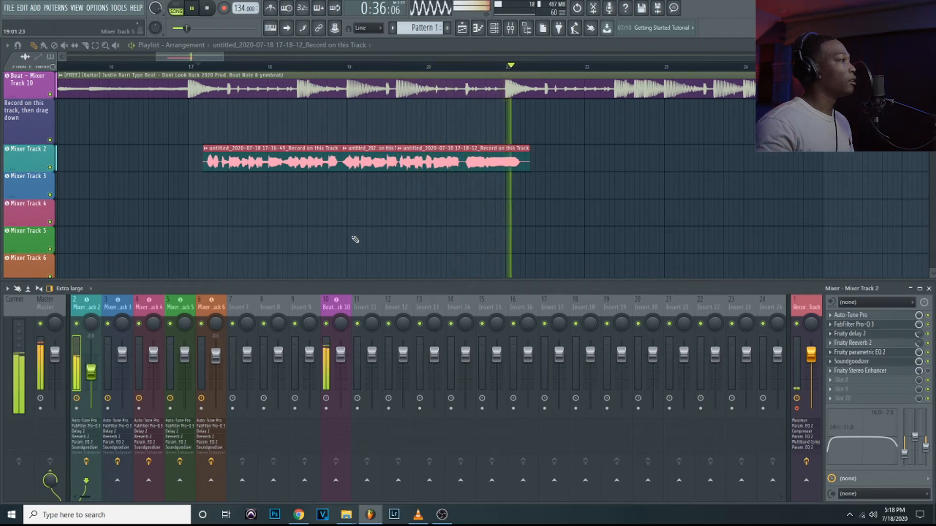
pyautogui.press('space')
# - Delete all three vocal clips from Mixer Track 2
pyautogui.rightClick(409, 165)
pyautogui.rightClick(356, 168)
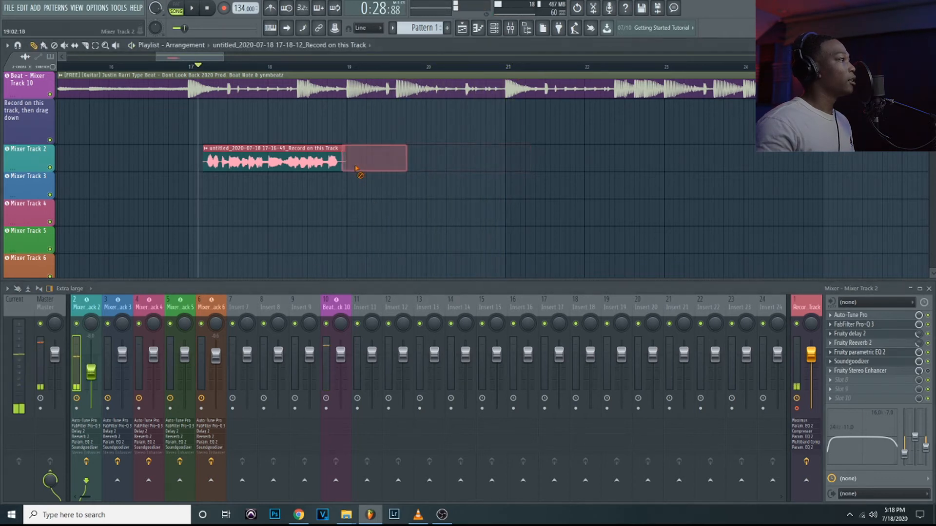
pyautogui.rightClick(260, 155)
# - Start recording from the middle of bar 16, then stop and discard the take
pyautogui.click(148, 66)
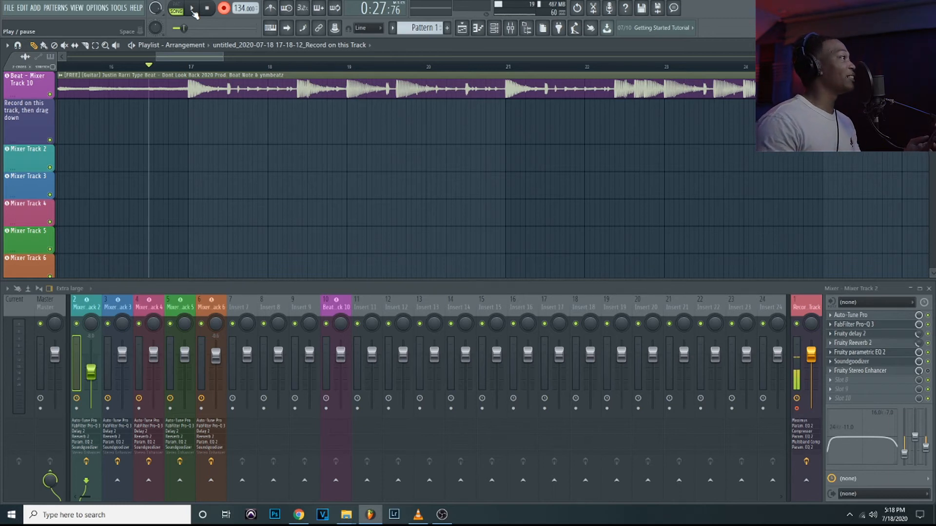
pyautogui.click(193, 10)
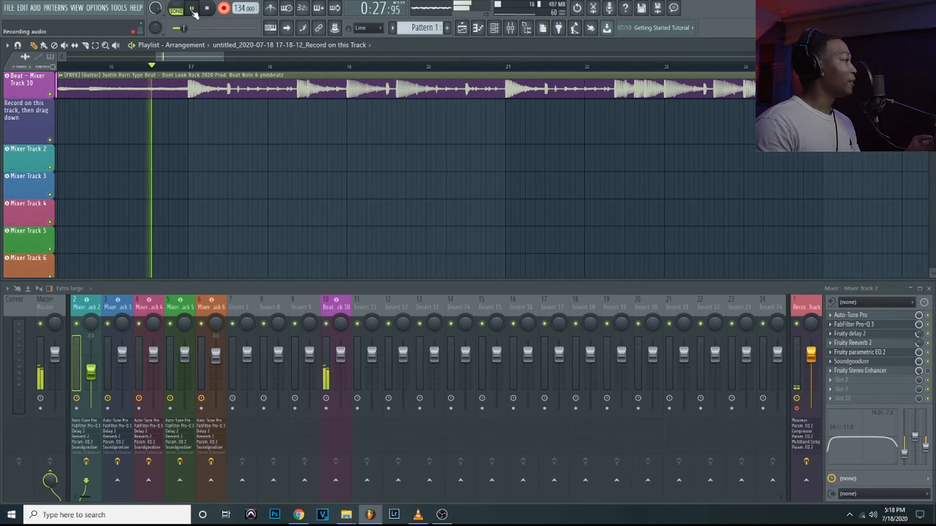
pyautogui.click(208, 8)
pyautogui.rightClick(179, 120)
# - Record a new vocal take starting from bar 15 and trim its leading silence to just after bar 17
pyautogui.press('KP_Divide')
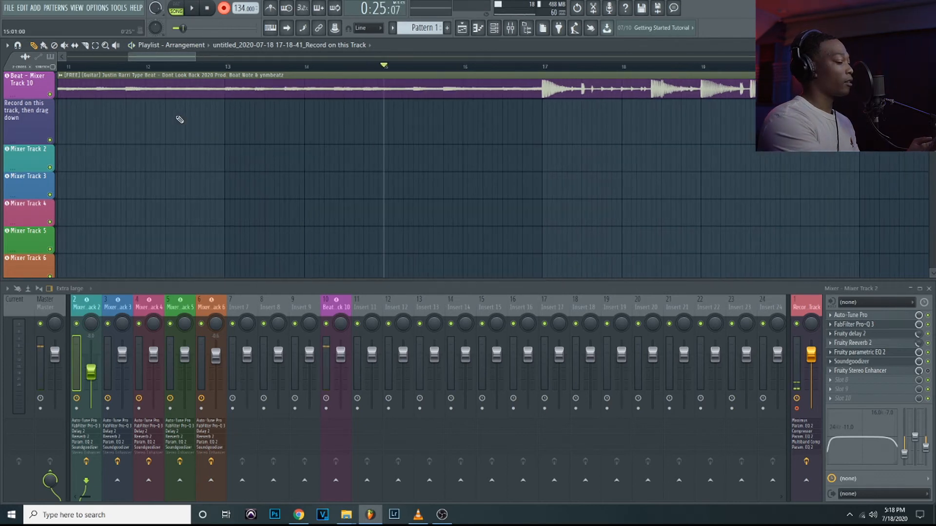
pyautogui.press('space')
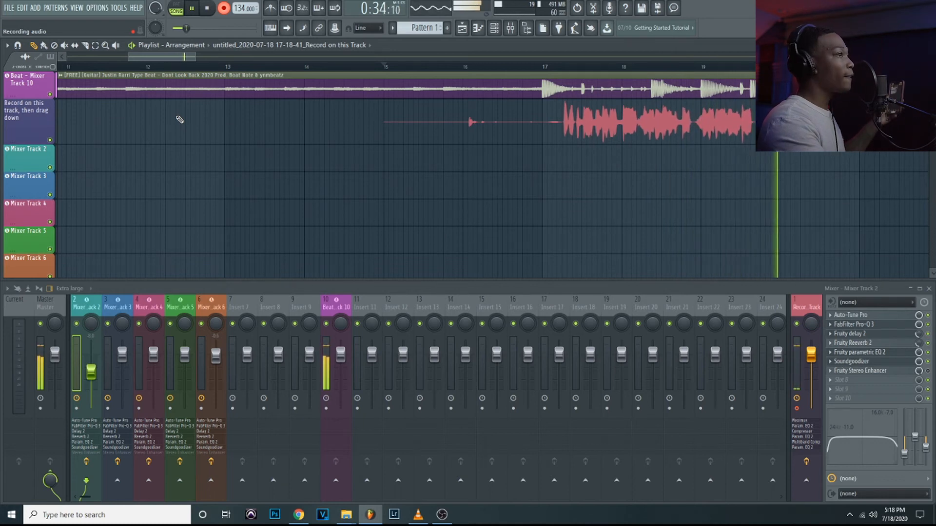
pyautogui.press('space')
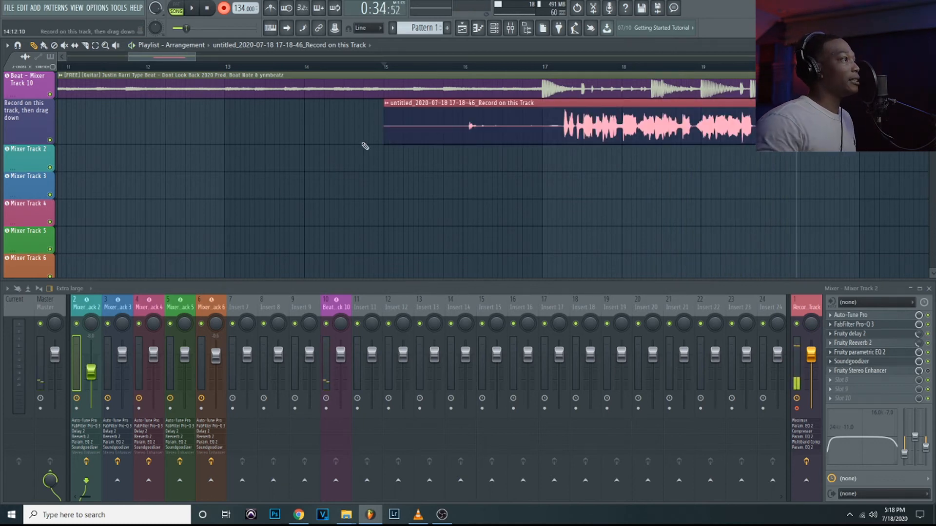
pyautogui.moveTo(383, 138); pyautogui.dragTo(564, 144)
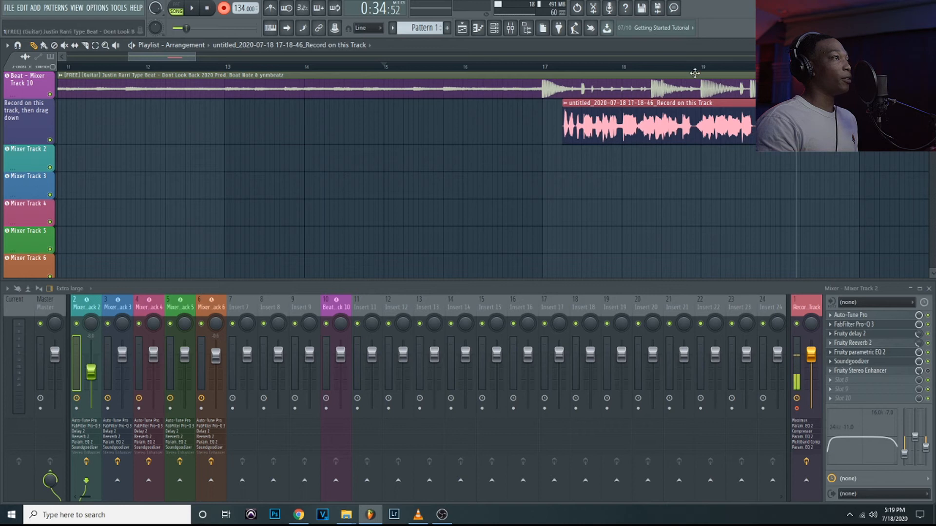
# - Delete the trimmed take, record a replacement from just past the middle of bar 15 and discard it as well
pyautogui.moveTo(171, 56); pyautogui.dragTo(198, 57)
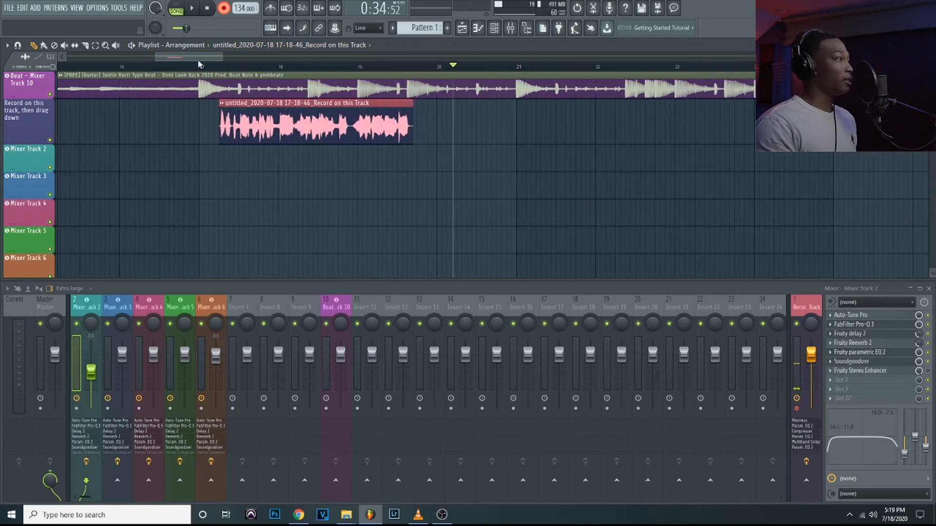
pyautogui.click(180, 67)
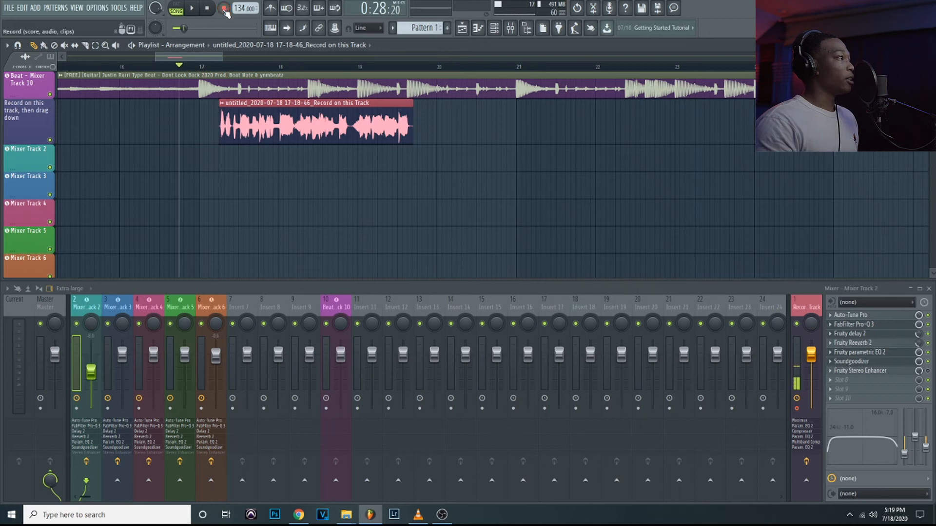
pyautogui.rightClick(240, 105)
pyautogui.click(94, 67)
pyautogui.press('space')
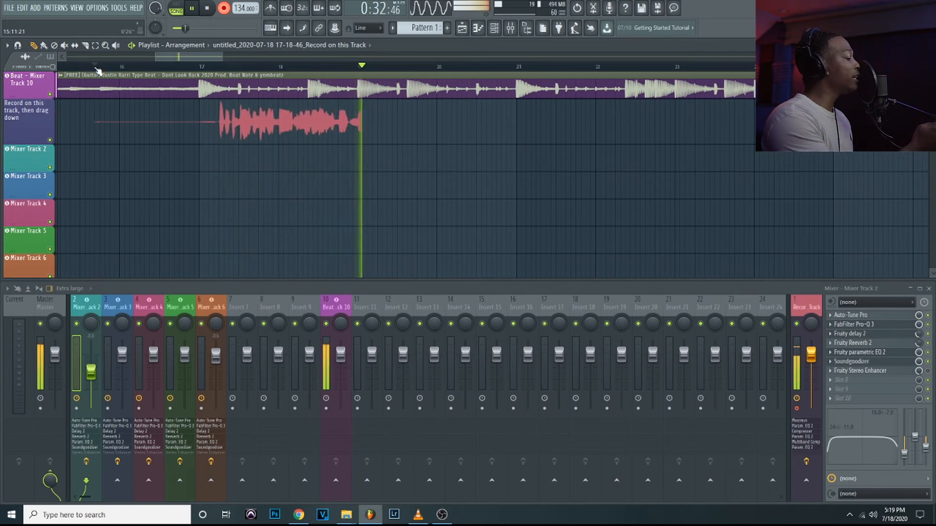
pyautogui.press('space')
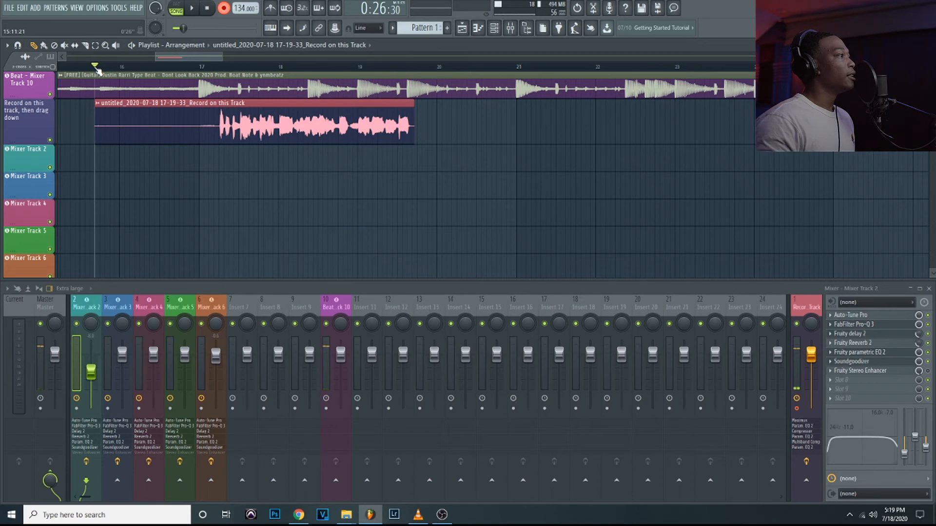
pyautogui.rightClick(94, 126)
# - Record the line again from just past mid-bar 15, trim it to span just after bar 17 to just before bar 19, and move it to Mixer Track 2
pyautogui.press('space')
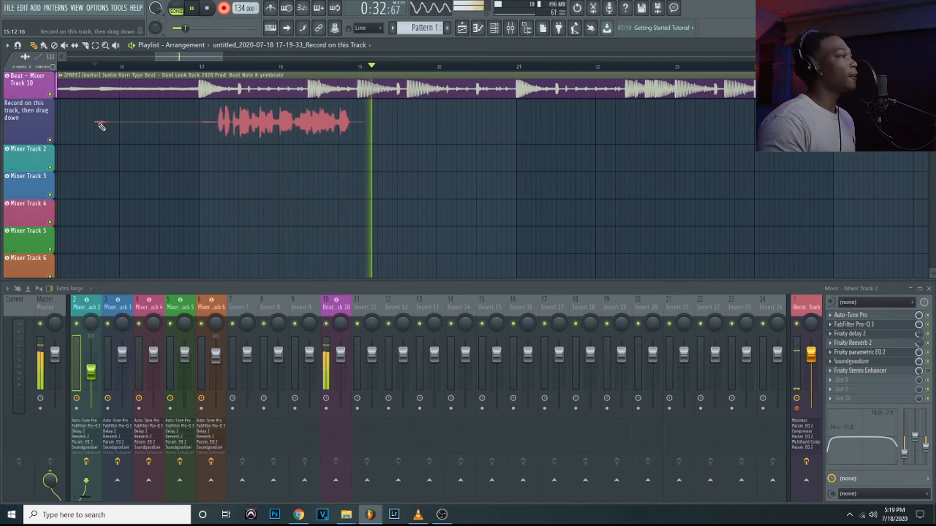
pyautogui.press('space')
pyautogui.moveTo(97, 125); pyautogui.dragTo(213, 156)
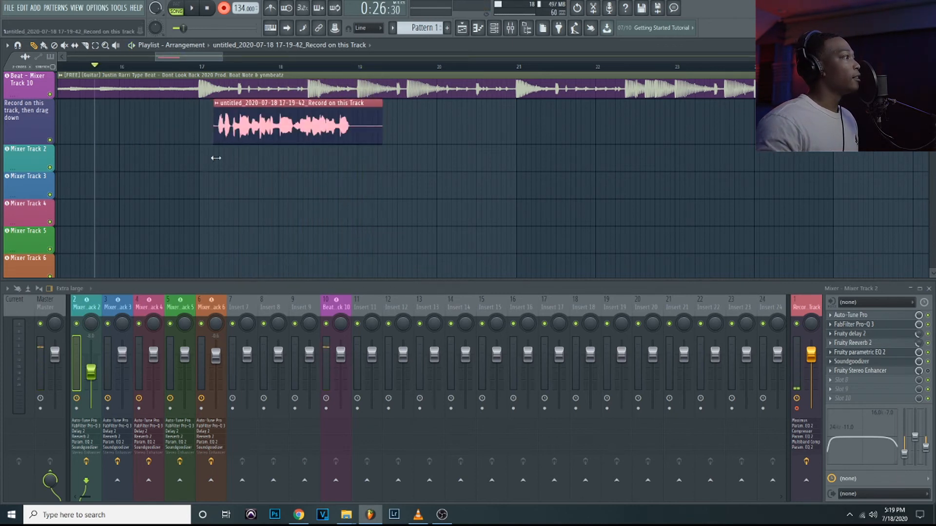
pyautogui.moveTo(386, 137); pyautogui.dragTo(341, 170)
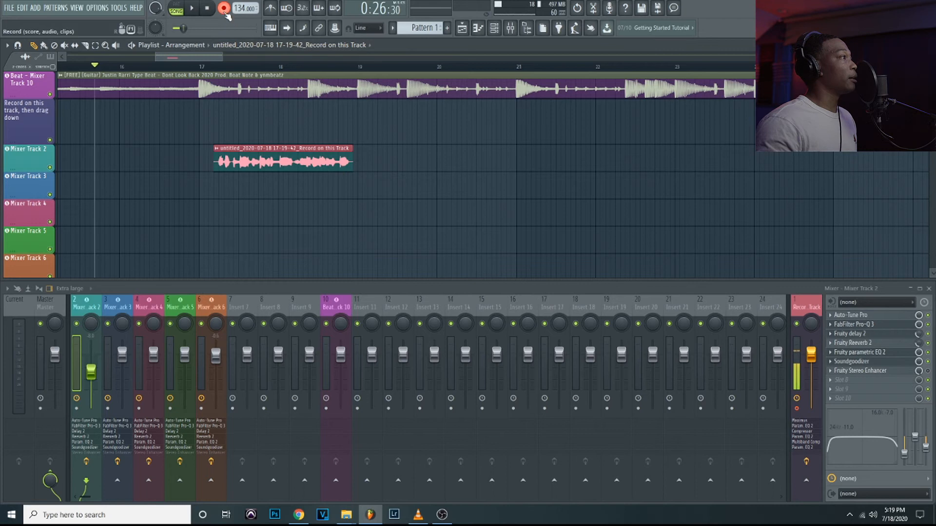
# - Play back the take on Mixer Track 2 from just before bar 17 with recording off
pyautogui.click(181, 69)
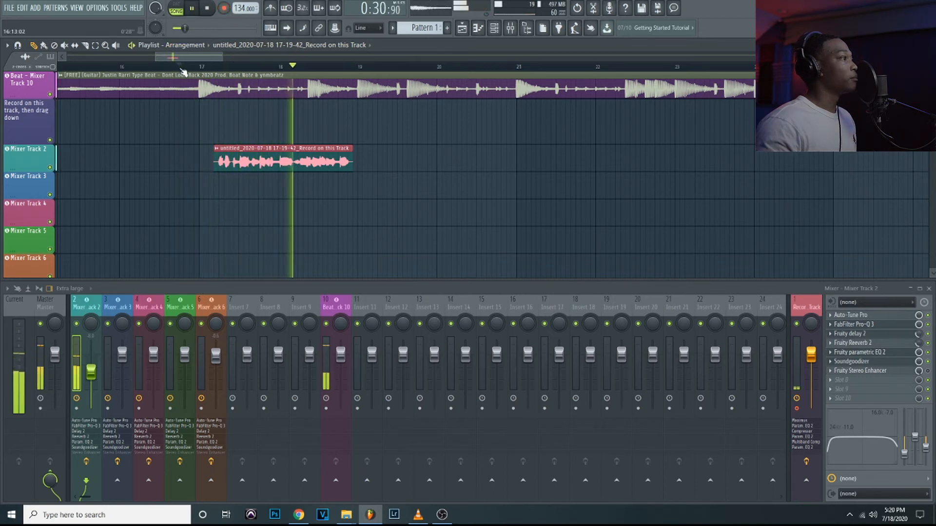
pyautogui.press('space')
# - Turn off playlist snapping for free positioning of the Mixer Track 2 take around bar 18
pyautogui.scroll(6, 279, 73)
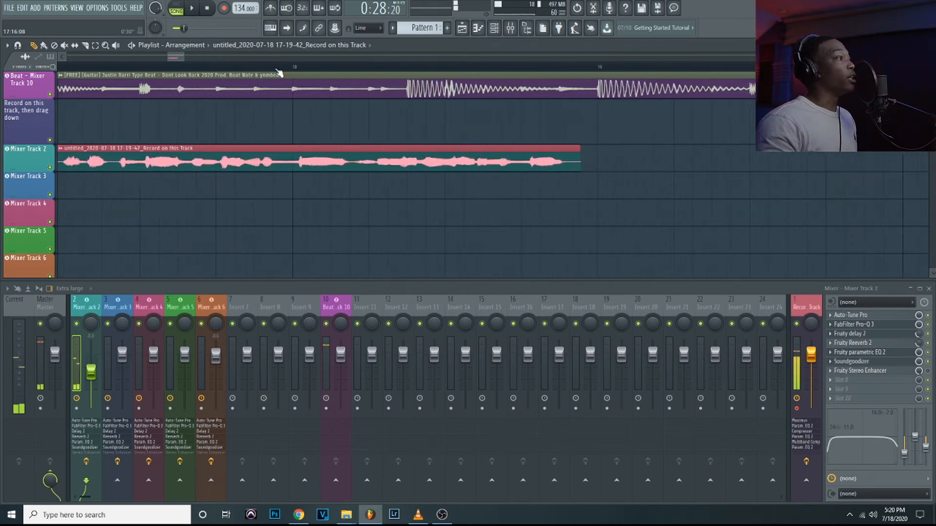
pyautogui.scroll(1, 279, 73)
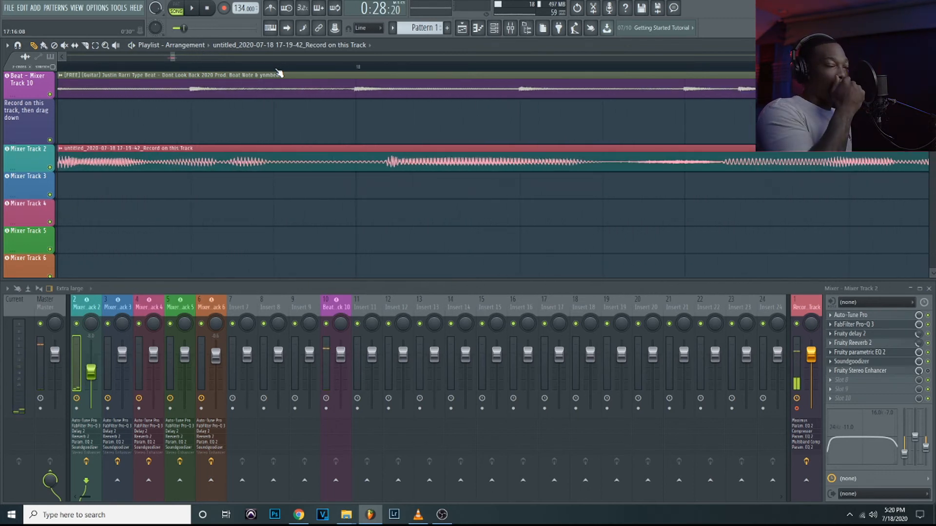
pyautogui.scroll(1, 279, 74)
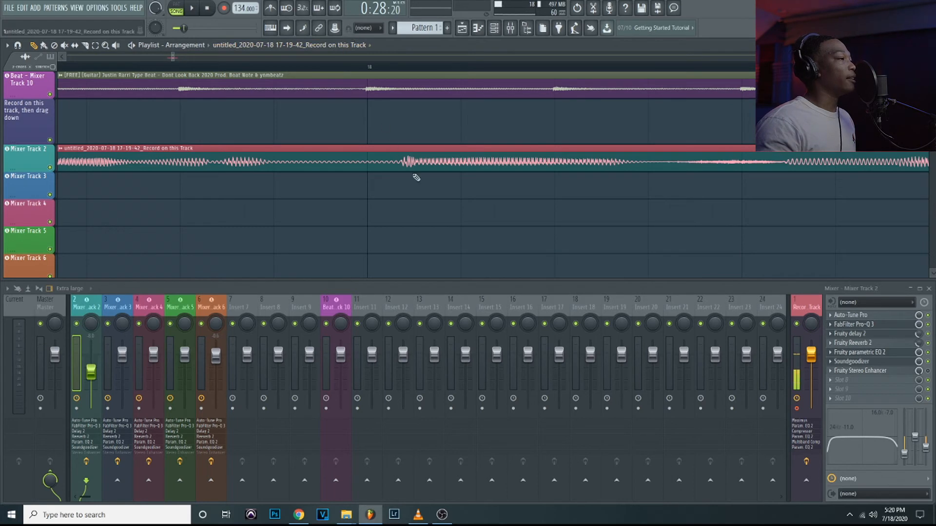
# - Check the audio device list with FL Studio ASIO selected and review its ASIO buffer length options
pyautogui.click(103, 8)
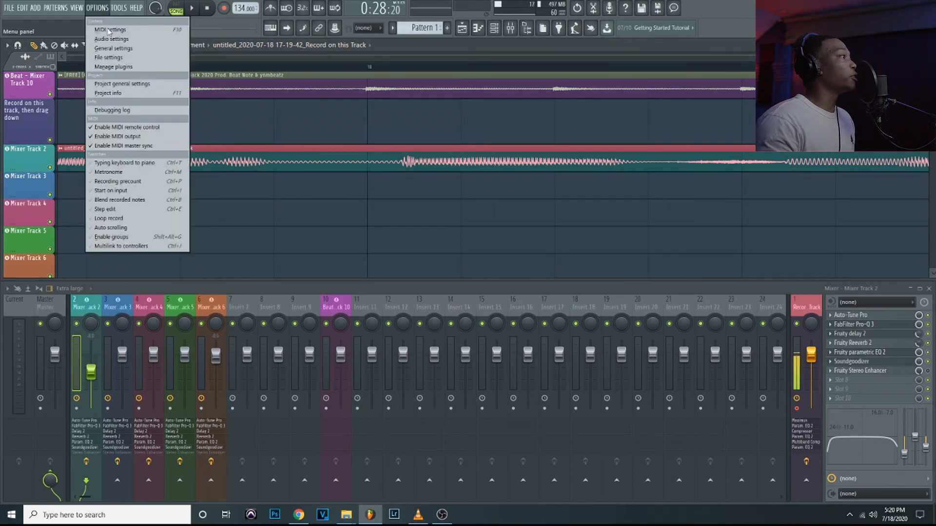
pyautogui.click(109, 33)
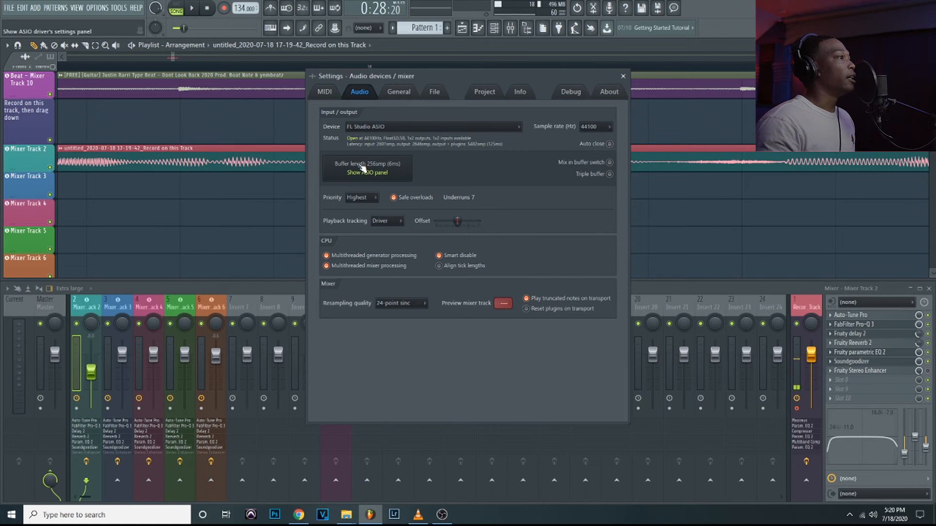
pyautogui.click(363, 127)
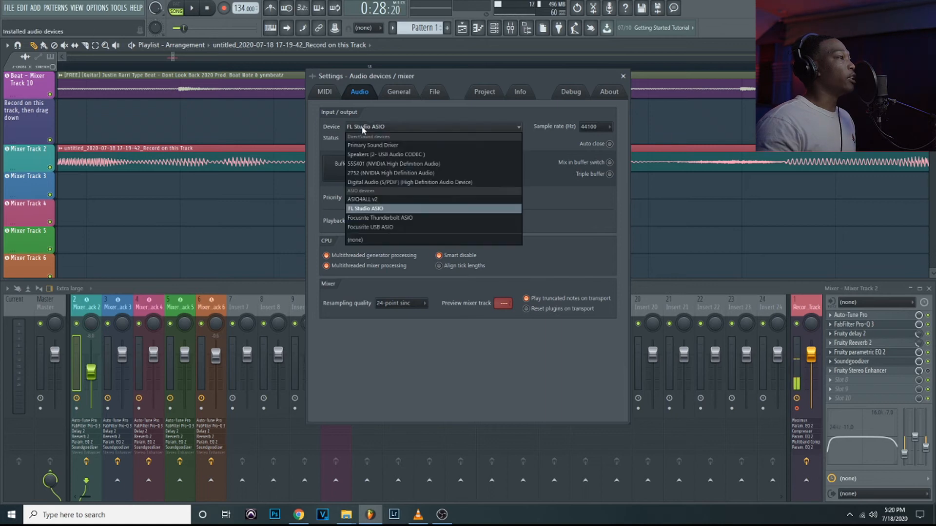
pyautogui.click(364, 209)
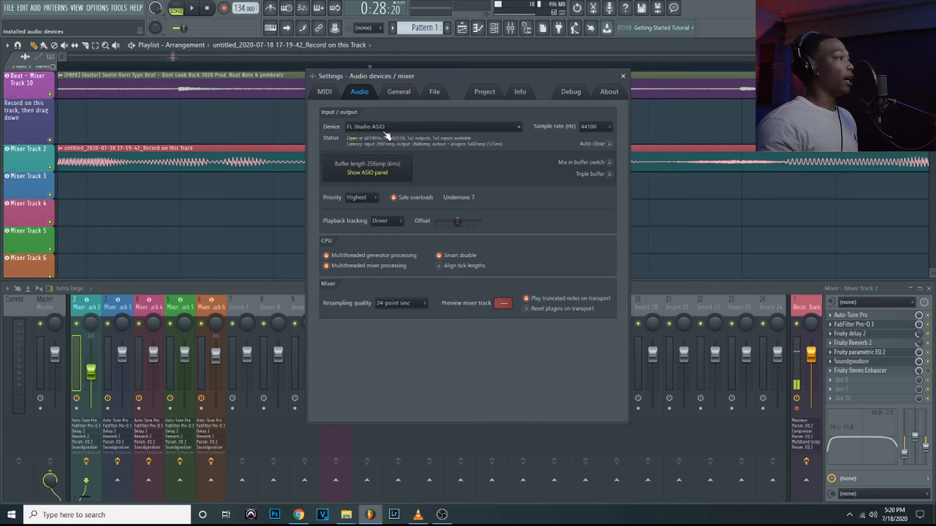
pyautogui.click(367, 165)
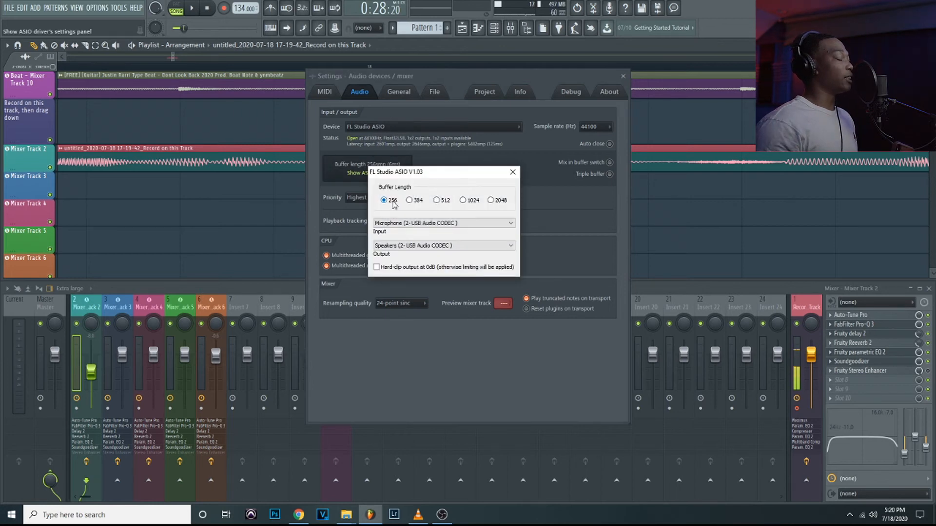
pyautogui.click(511, 173)
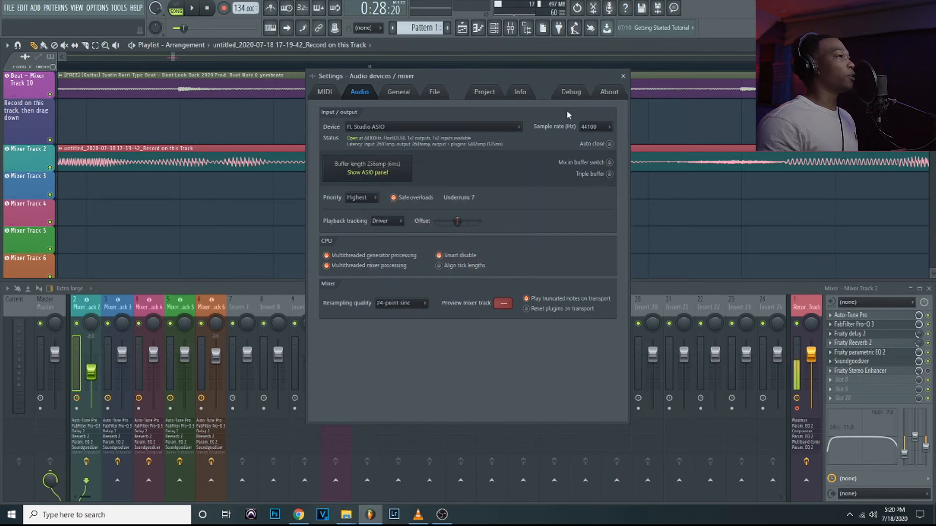
pyautogui.click(623, 76)
# - Nudge the vocal take on Mixer Track 2 slightly earlier against the beat
pyautogui.scroll(-2, 345, 74)
pyautogui.scroll(2, 345, 74)
pyautogui.scroll(-3, 345, 74)
pyautogui.scroll(3, 345, 74)
pyautogui.moveTo(411, 158); pyautogui.dragTo(388, 164)
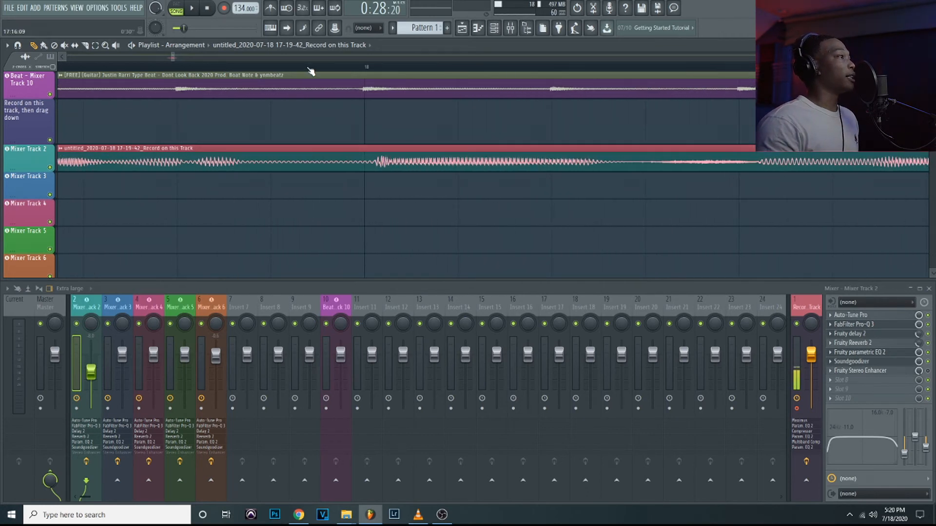
# - Play back the nudged take from just after bar 17 and trim its trailing silence to just before bar 19
pyautogui.scroll(3, 311, 73)
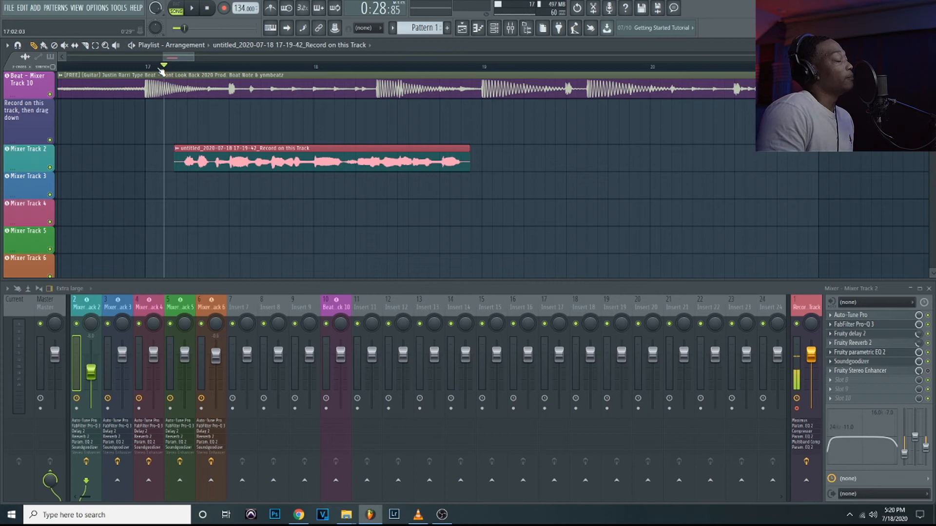
pyautogui.press('space')
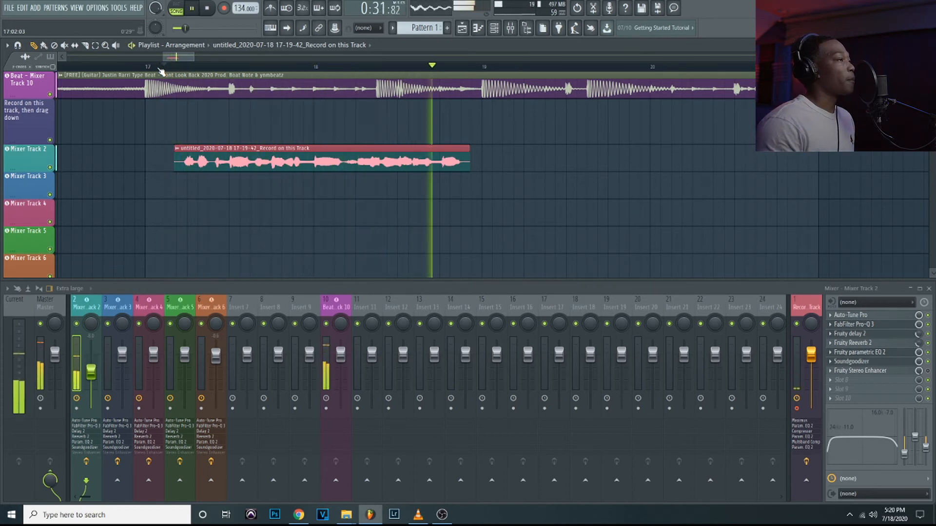
pyautogui.press('space')
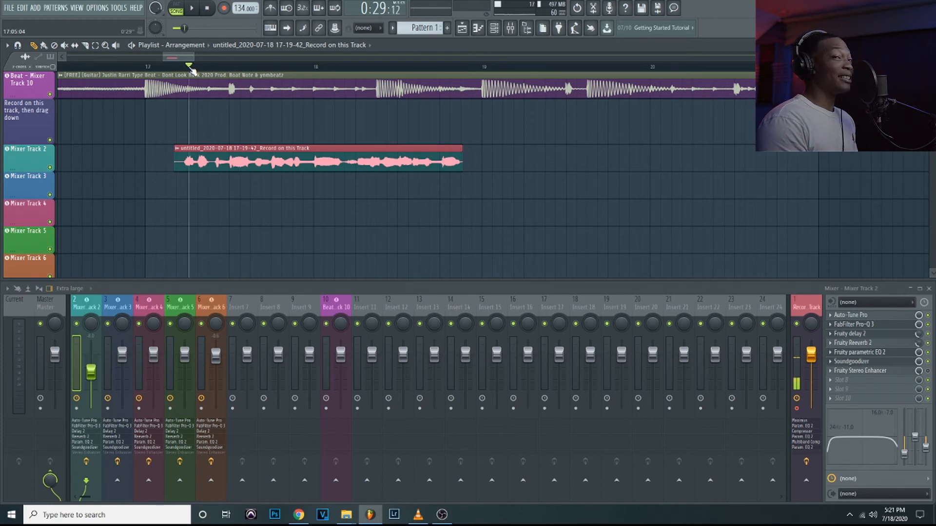
pyautogui.press('space')
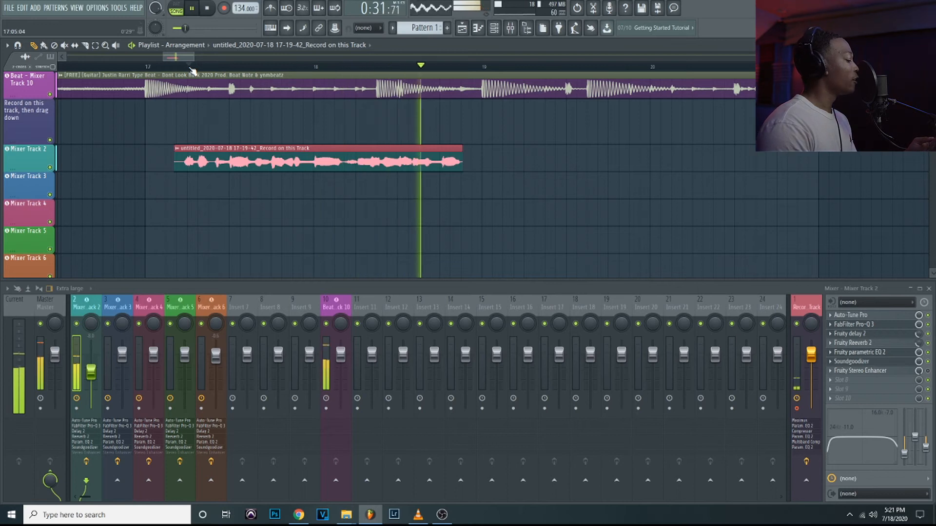
pyautogui.press('space')
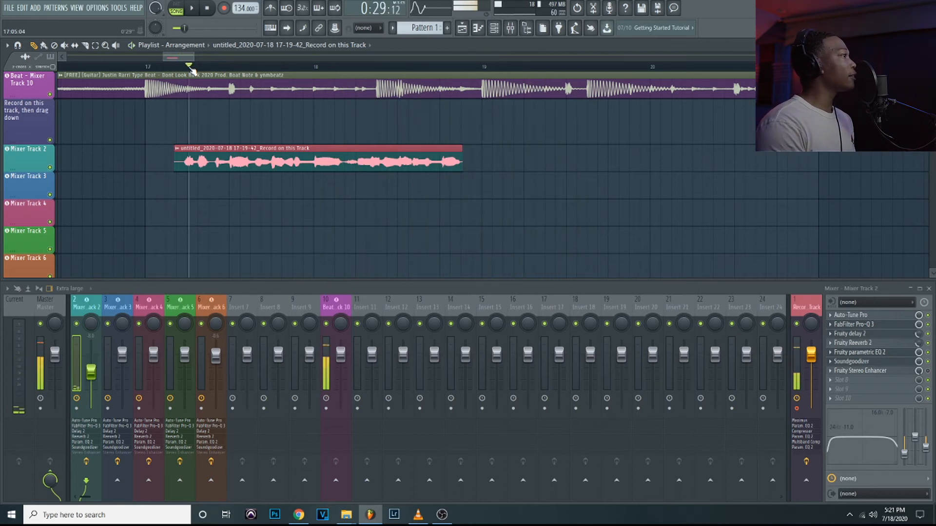
# - Record the next line from just after bar 17, trim its start to just before bar 19, and play it on Mixer Track 2
pyautogui.press('space')
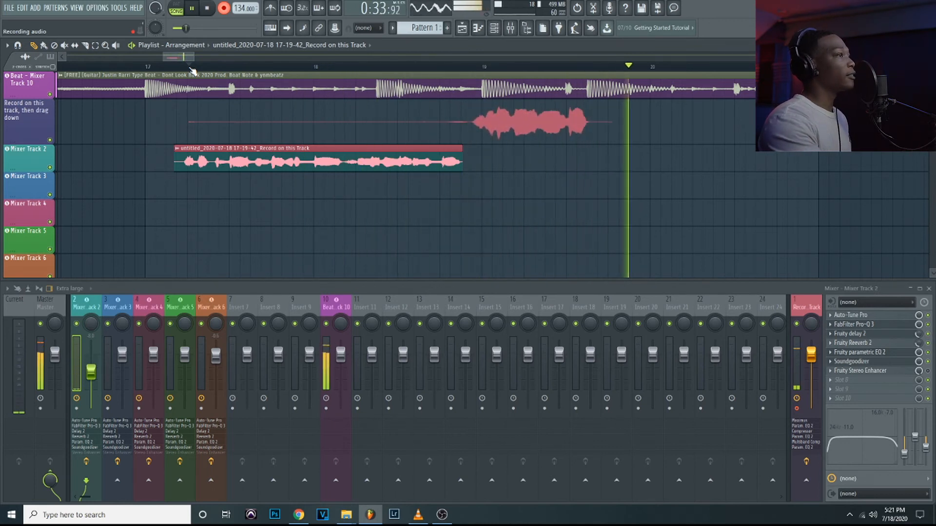
pyautogui.press('space')
pyautogui.moveTo(190, 124); pyautogui.dragTo(487, 165)
pyautogui.press('space')
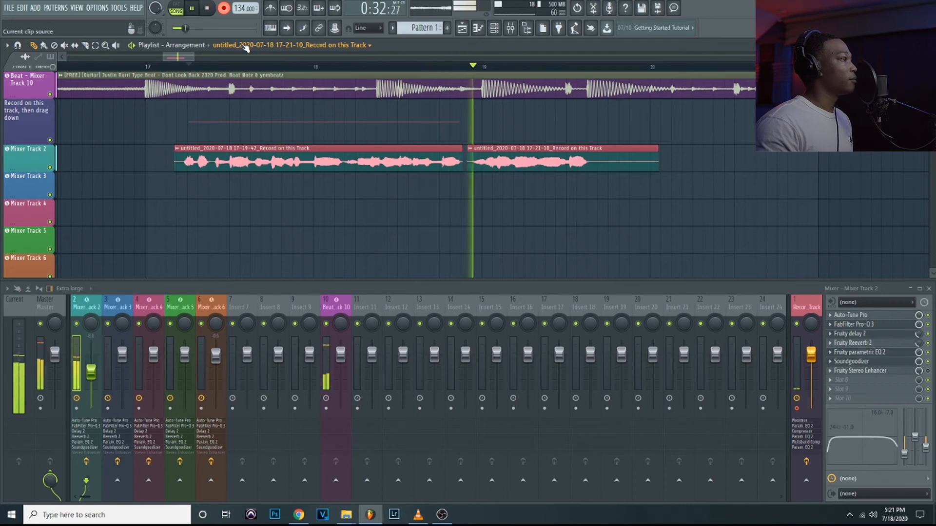
pyautogui.press('space')
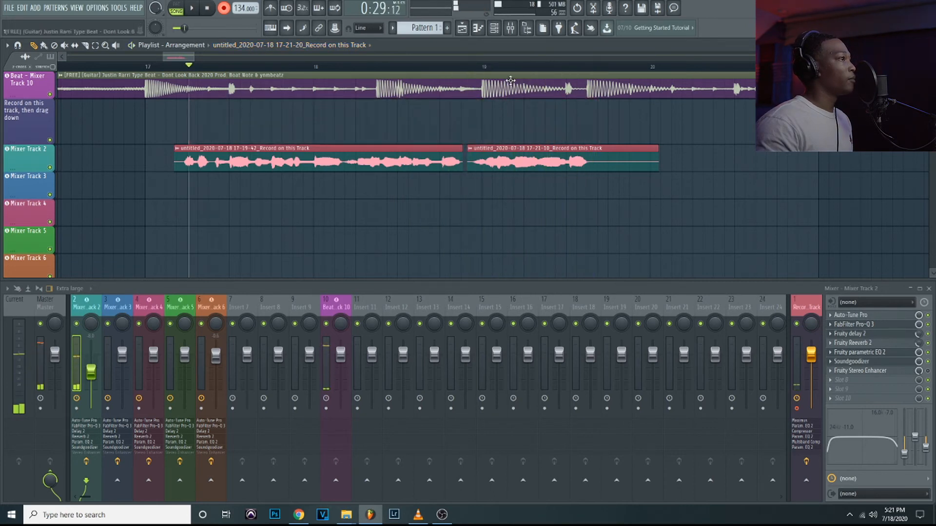
# - Record the following line from late in bar 18, trim its start to just past mid-bar 19 and move it to Mixer Track 2
pyautogui.click(441, 67)
pyautogui.press('space')
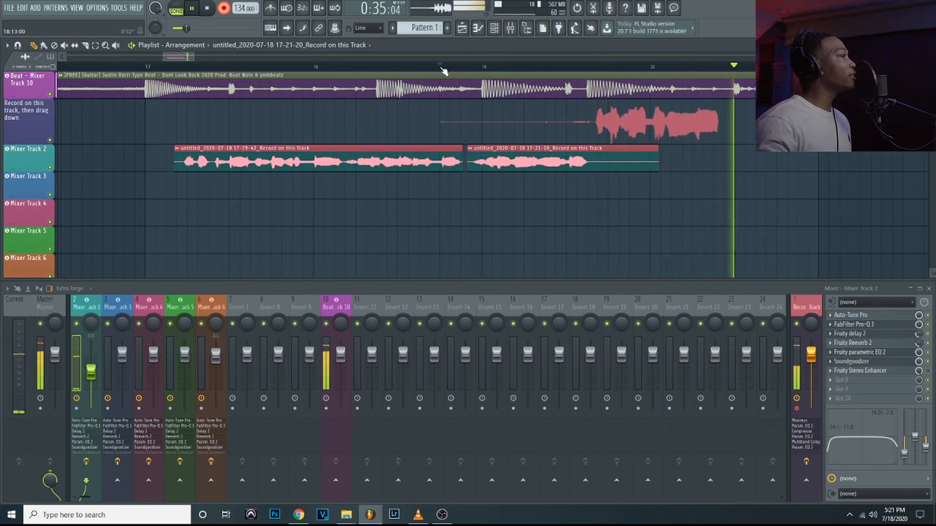
pyautogui.press('space')
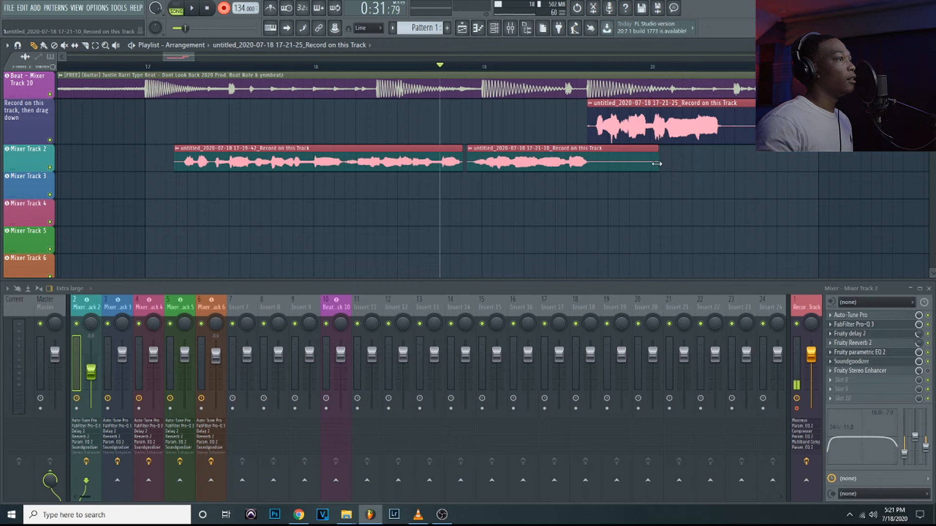
pyautogui.moveTo(605, 139); pyautogui.dragTo(604, 172)
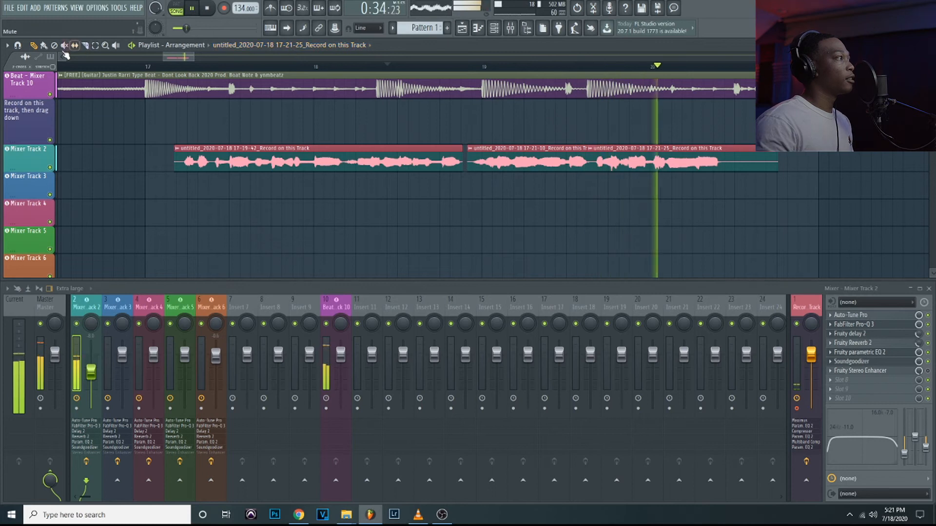
# - Delete the take starting past mid-bar 19, record a replacement from just before mid-bar 18 and discard it as well
pyautogui.press('space')
pyautogui.rightClick(639, 160)
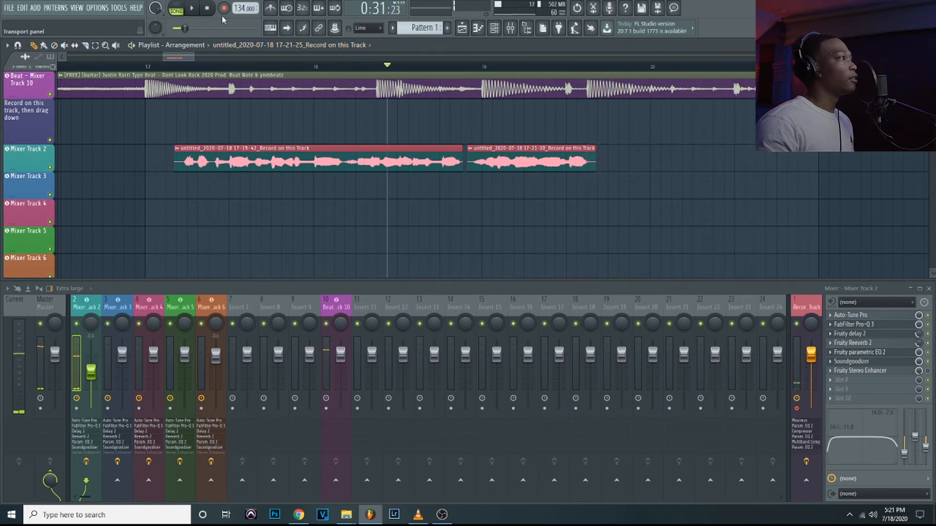
pyautogui.press('space')
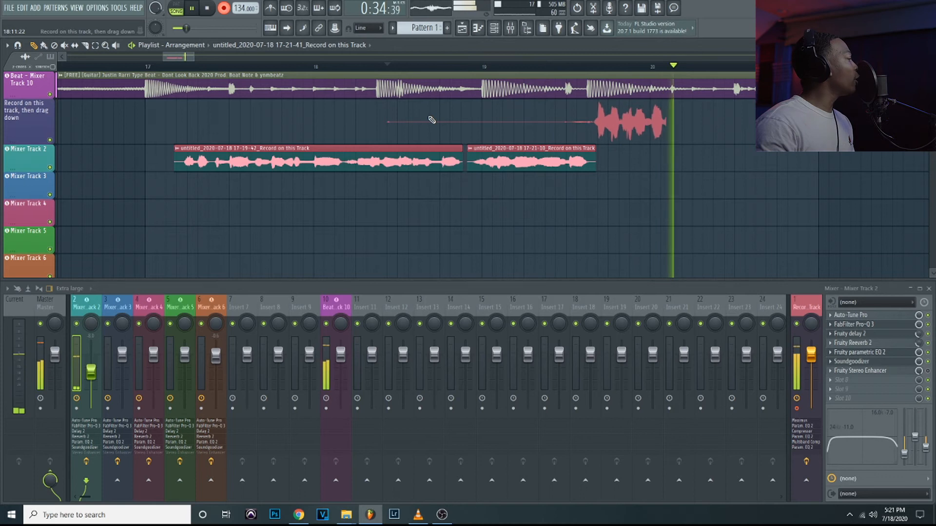
pyautogui.press('space')
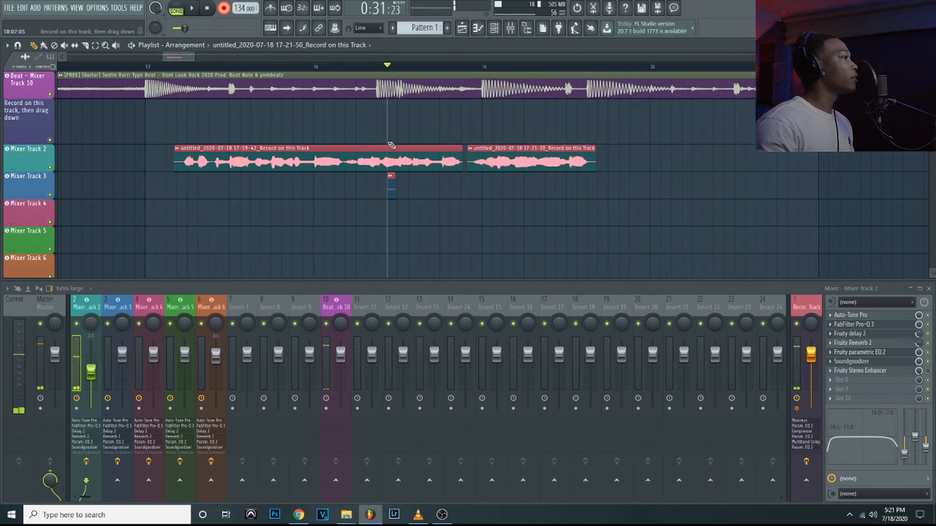
# - Record the line again from just before mid-bar 18, trim its start to just past mid-bar 19 and move it to Mixer Track 2
pyautogui.press('space')
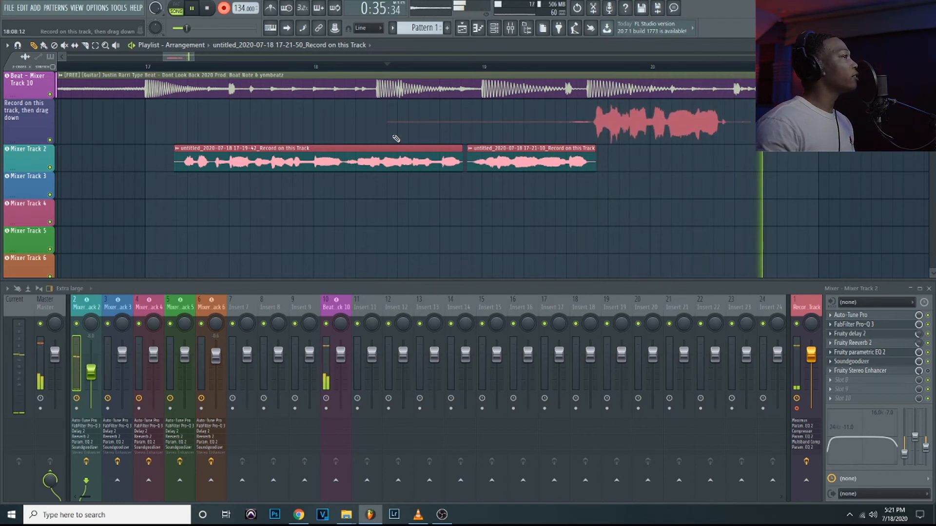
pyautogui.press('space')
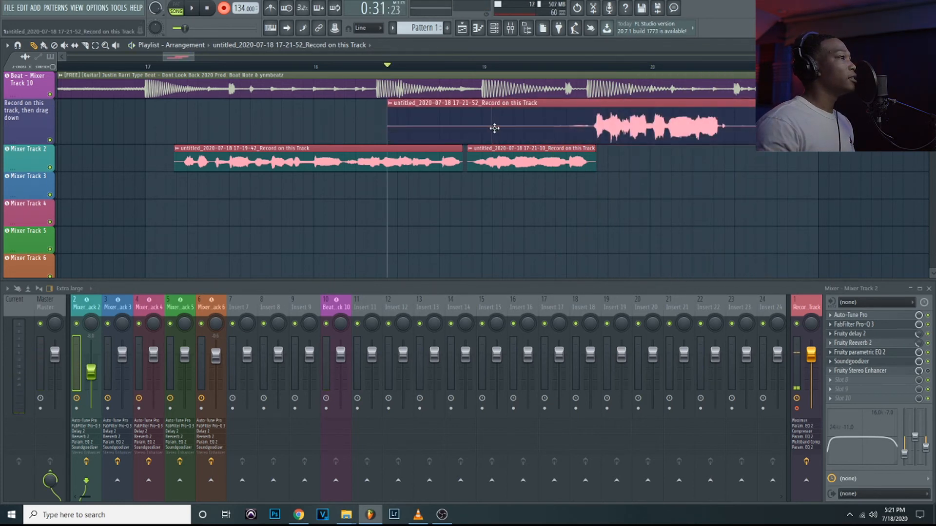
pyautogui.moveTo(388, 131); pyautogui.dragTo(597, 172)
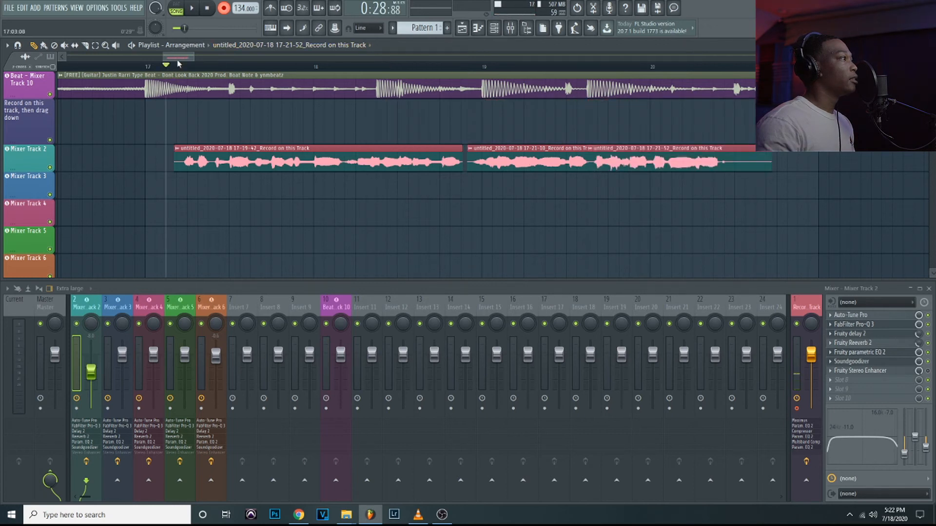
# - Play back the three takes with recording off and trim the last take's trailing silence to just before mid-bar 20
pyautogui.press('space')
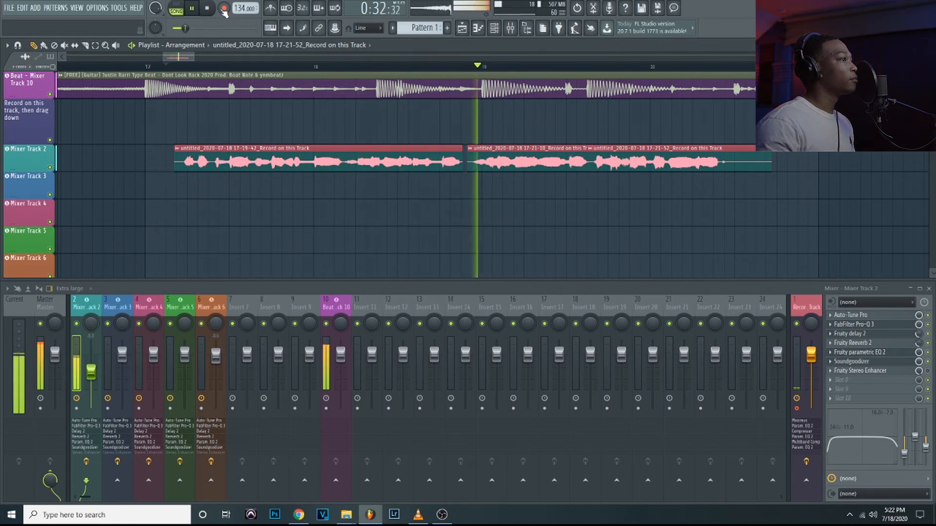
pyautogui.moveTo(185, 58); pyautogui.dragTo(195, 59)
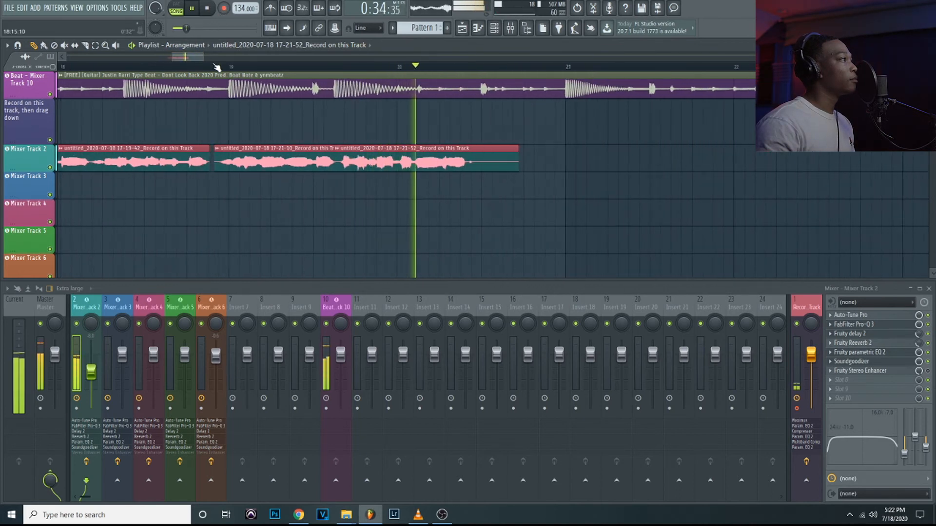
pyautogui.scroll(3, 217, 66)
pyautogui.click(348, 28)
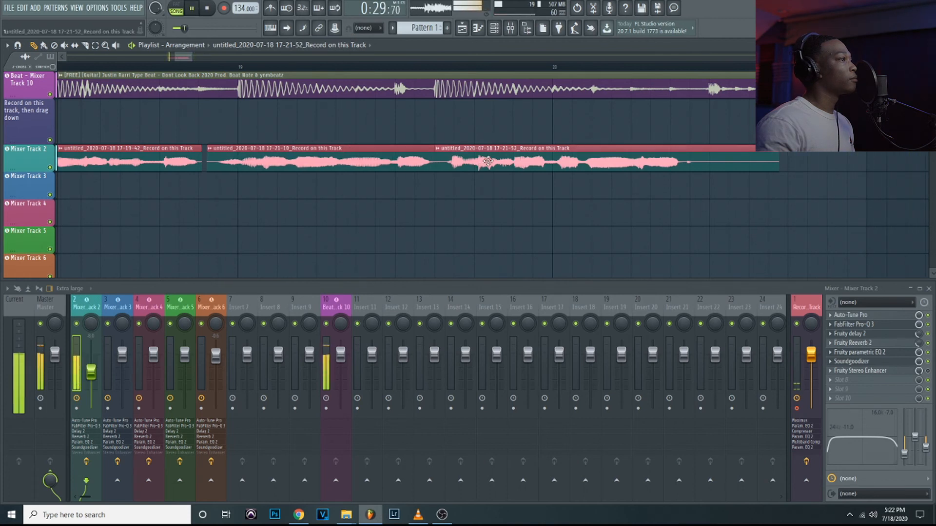
pyautogui.moveTo(774, 169); pyautogui.dragTo(689, 169)
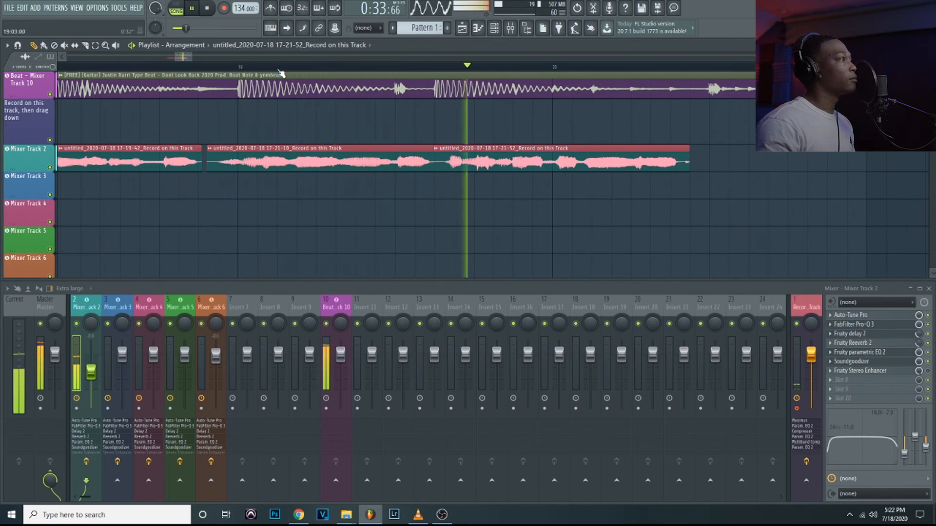
# - Record a vocal layer over the three takes from mid-bar 16 and discard it
pyautogui.scroll(-3, 281, 74)
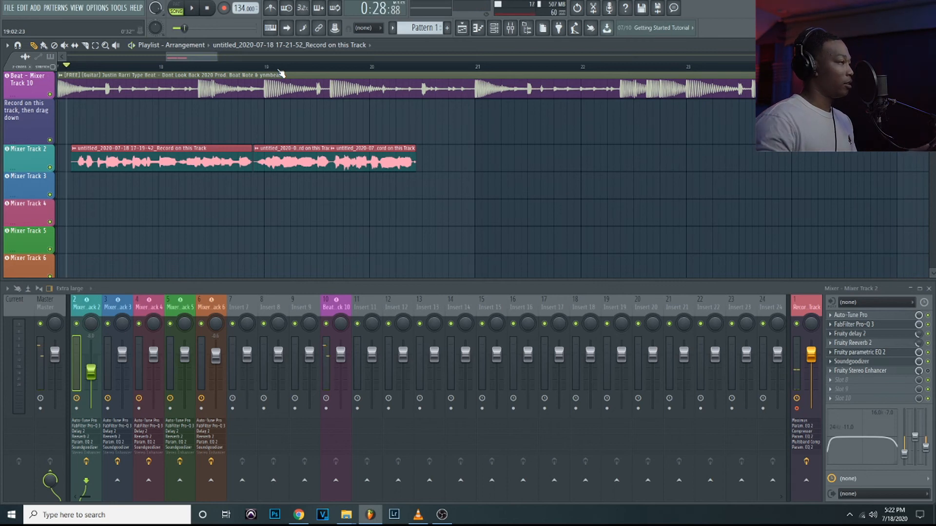
pyautogui.scroll(-3, 337, 71)
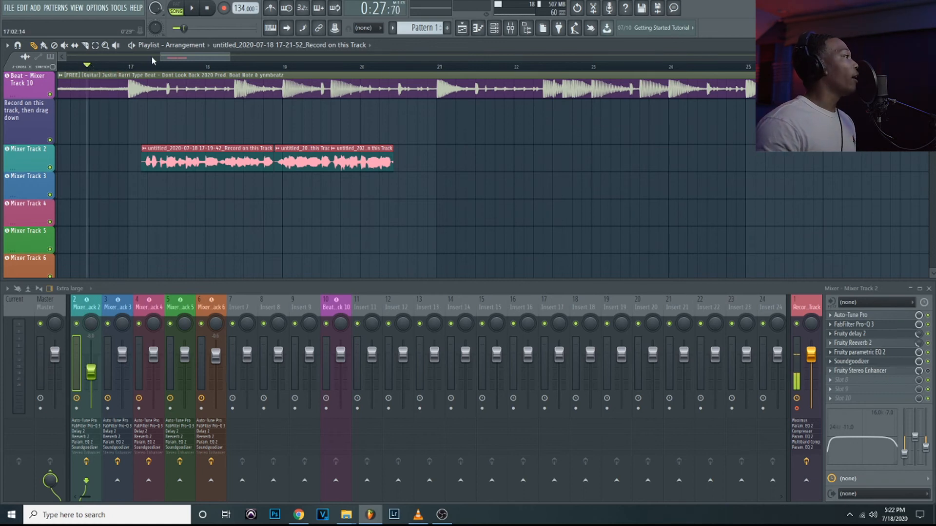
pyautogui.moveTo(162, 55)
pyautogui.mouseDown()
pyautogui.moveTo(146, 56)
pyautogui.moveTo(176, 59)
pyautogui.mouseUp()
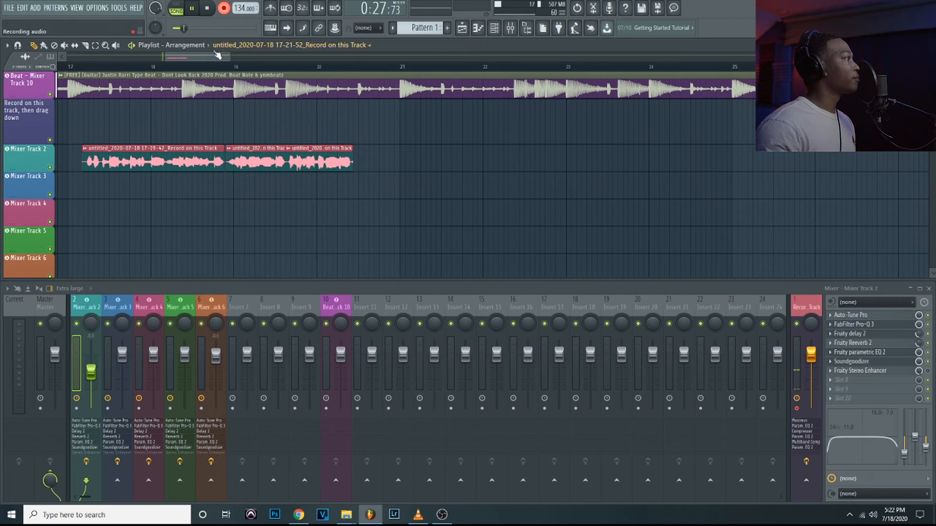
pyautogui.moveTo(211, 60); pyautogui.dragTo(203, 59)
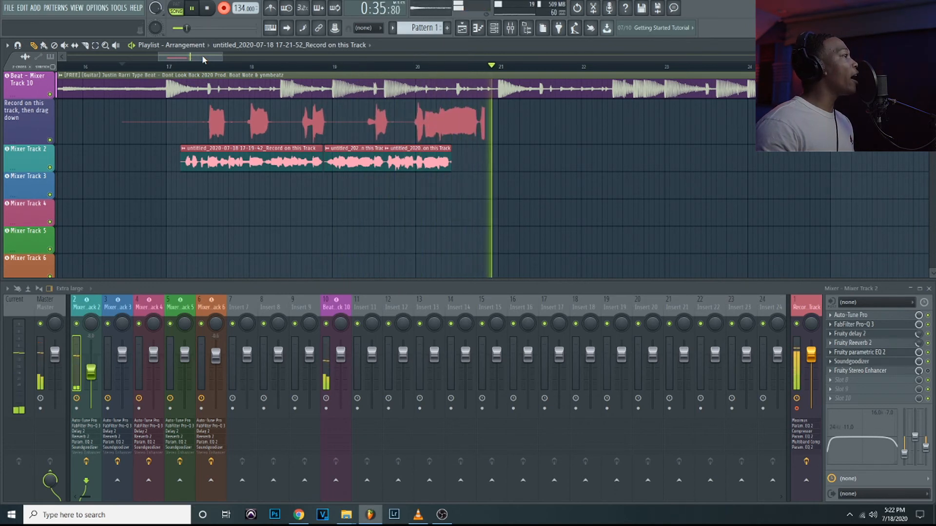
pyautogui.press('space')
# - Record the vocal layer from mid-bar 16, trim its start to mid-bar 17 and move it to Mixer Track 3
pyautogui.press('space')
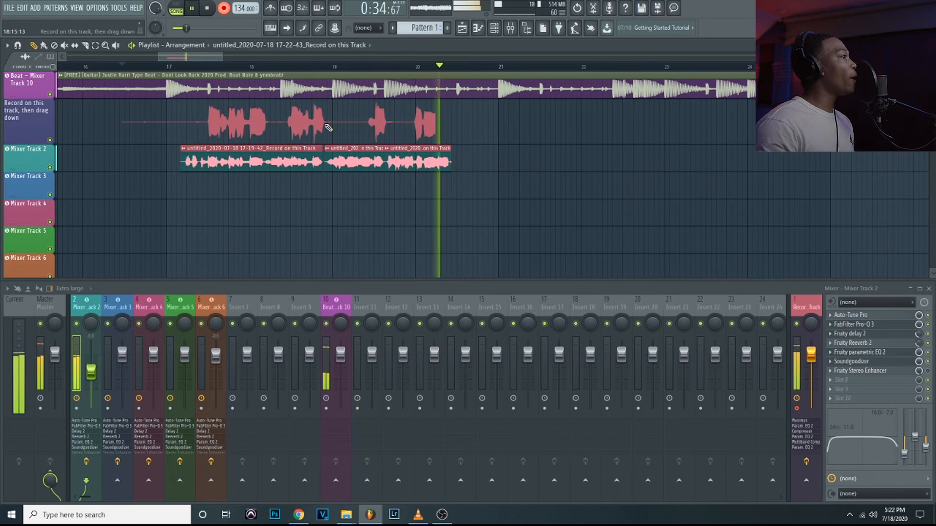
pyautogui.press('space')
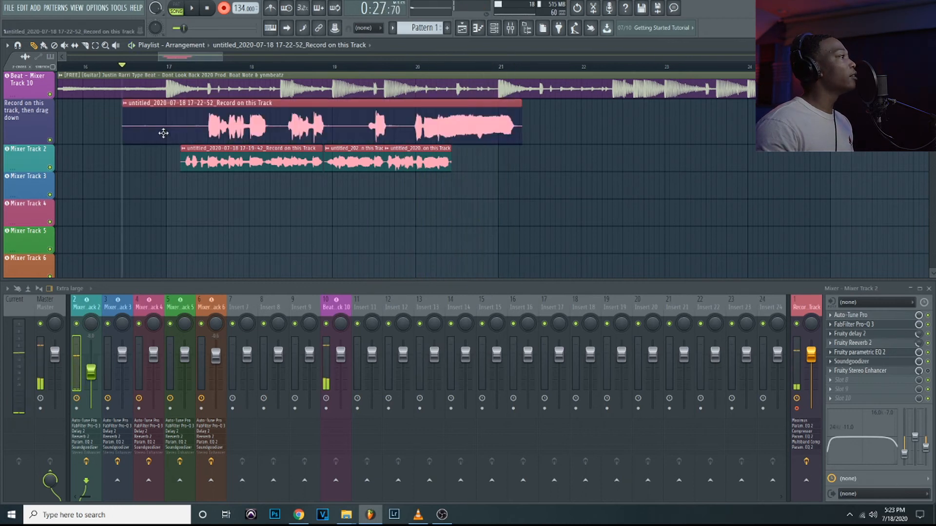
pyautogui.moveTo(123, 136); pyautogui.dragTo(197, 135)
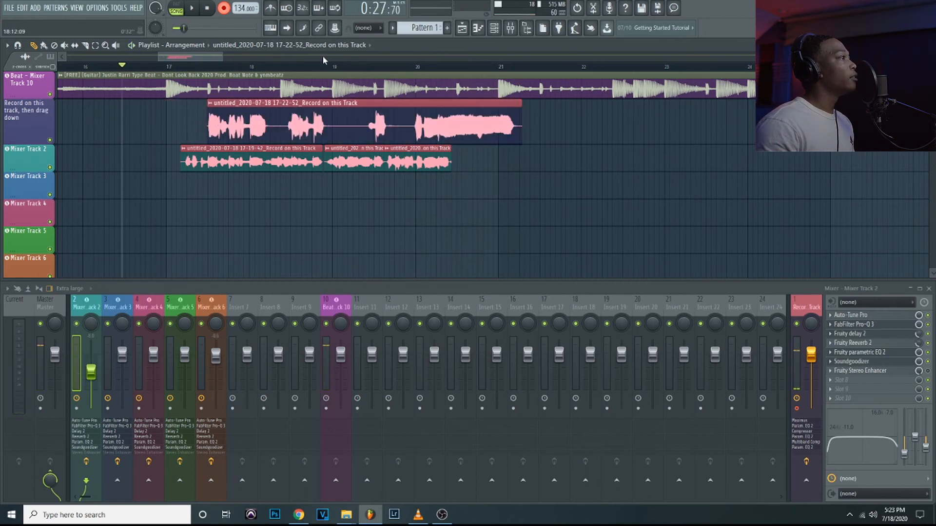
pyautogui.moveTo(345, 131); pyautogui.dragTo(345, 198)
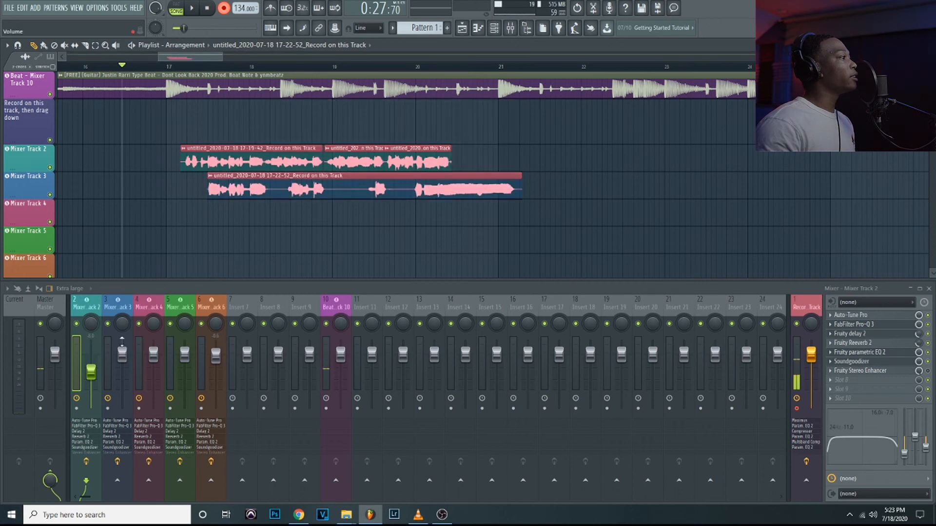
# - Check the key and scale set in Auto-Tune Pro on Mixer Track 2
pyautogui.click(120, 312)
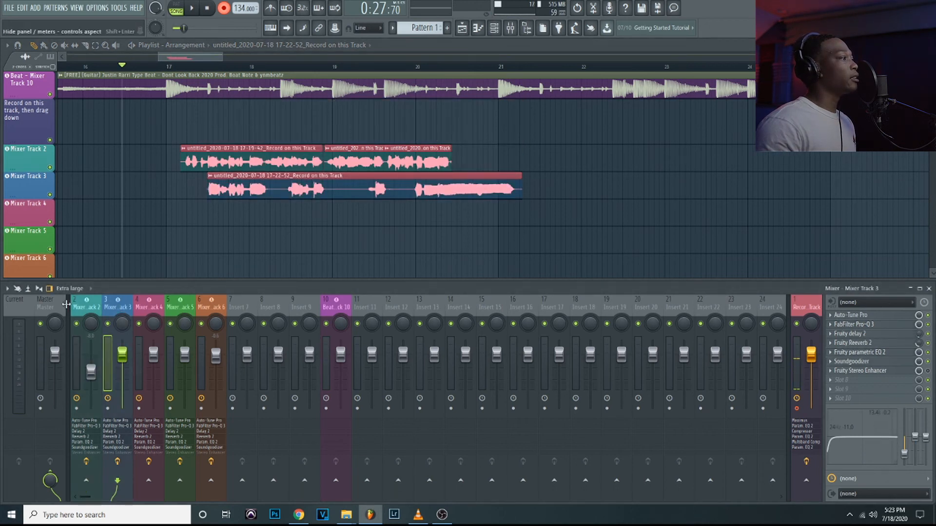
pyautogui.hscroll(2, 78, 315)
pyautogui.hscroll(-2, 3, 314)
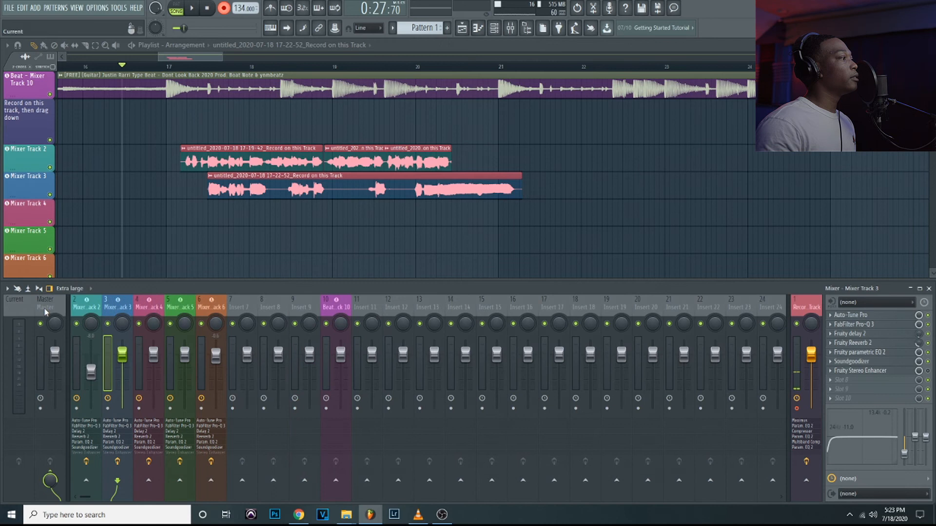
pyautogui.click(82, 306)
pyautogui.click(858, 315)
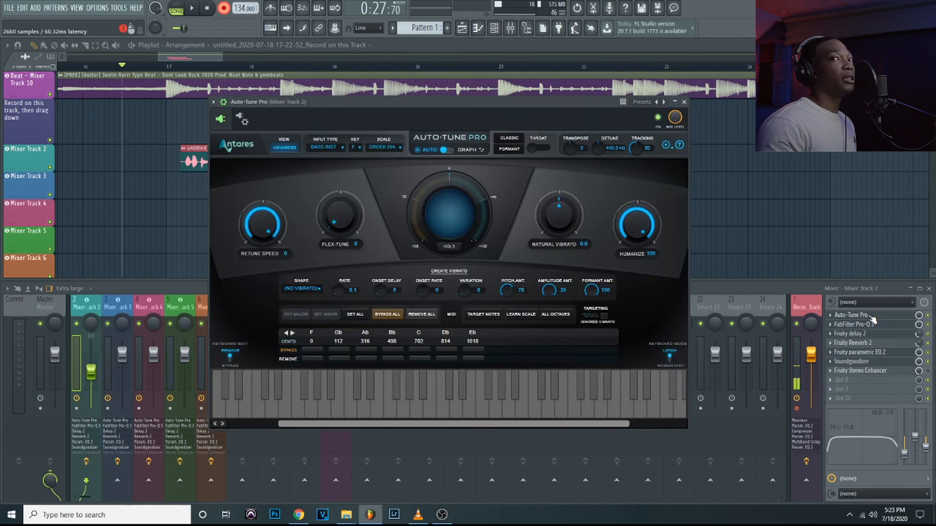
pyautogui.click(872, 317)
pyautogui.click(871, 317)
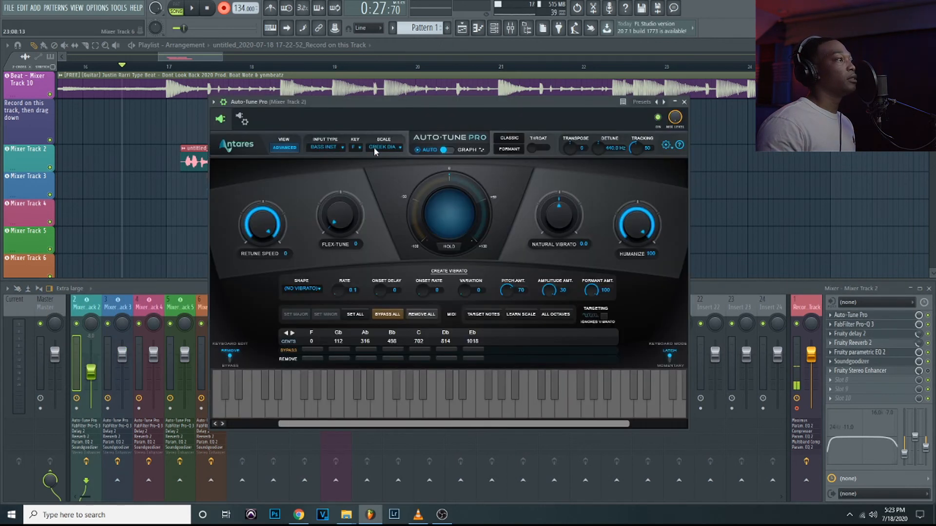
pyautogui.click(684, 102)
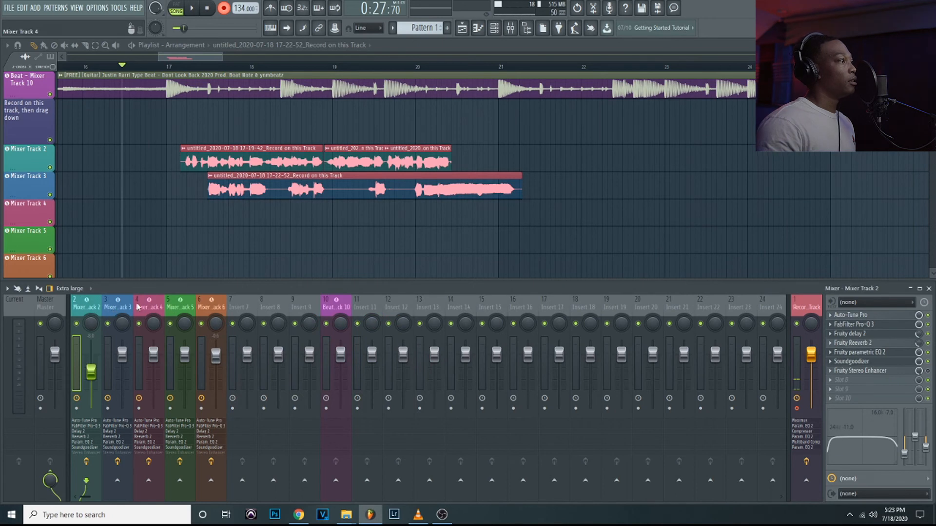
# - Set Auto-Tune Pro's key on Mixer Track 3 to F and lower the track's volume to about -4 dB
pyautogui.click(125, 311)
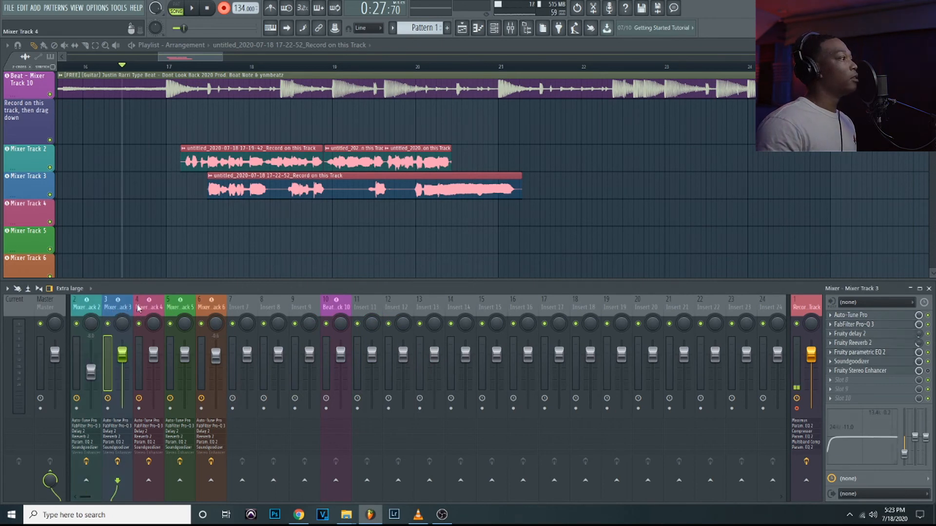
pyautogui.click(905, 317)
pyautogui.click(533, 170)
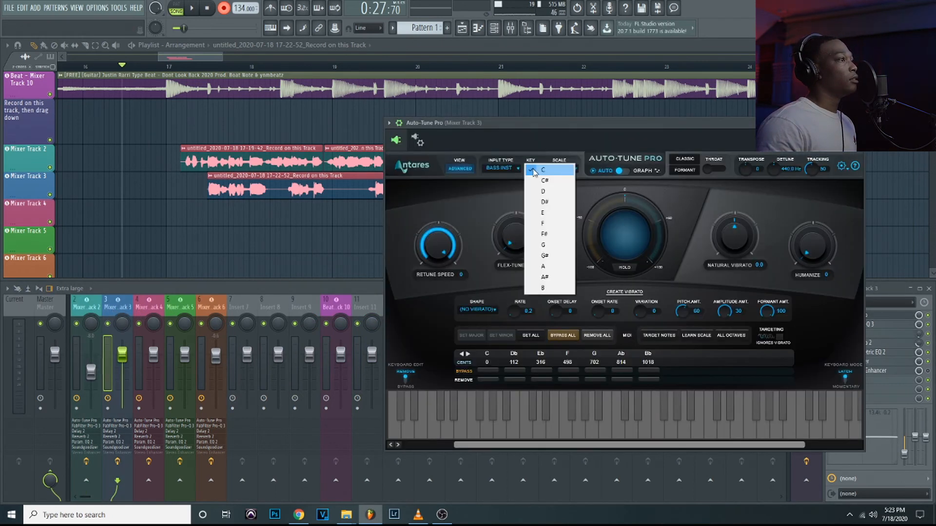
pyautogui.click(545, 224)
pyautogui.moveTo(121, 354); pyautogui.dragTo(121, 362)
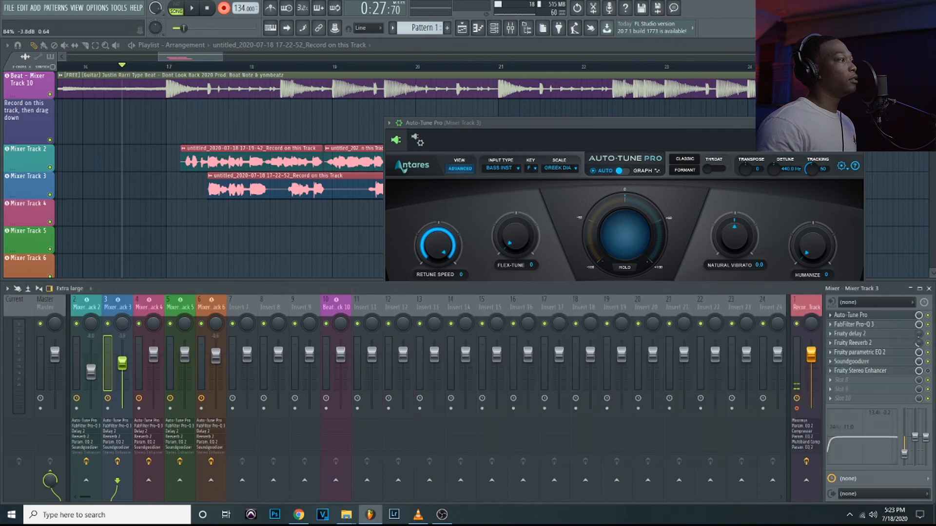
pyautogui.click(184, 65)
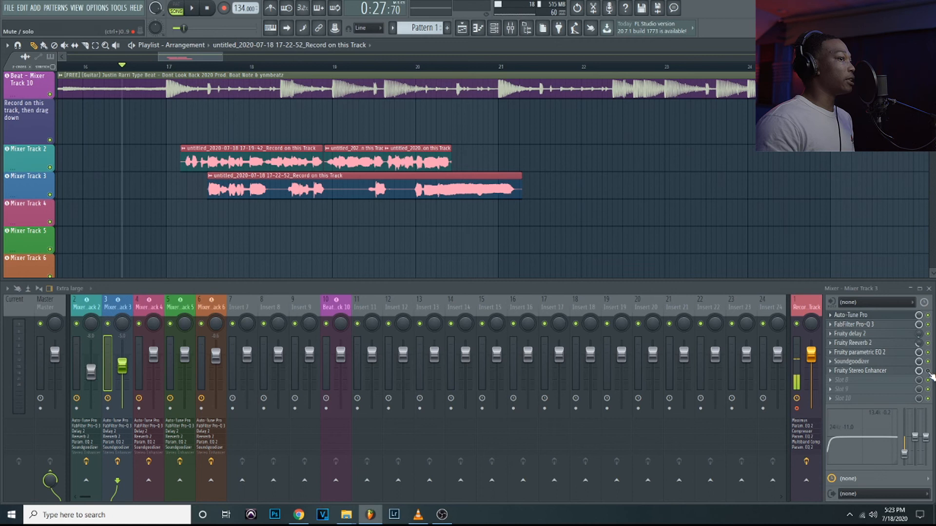
# - Add Fruity Flangus to Mixer Track 3's first free effect slot and play the layer with Mixer Track 2 muted
pyautogui.click(834, 381)
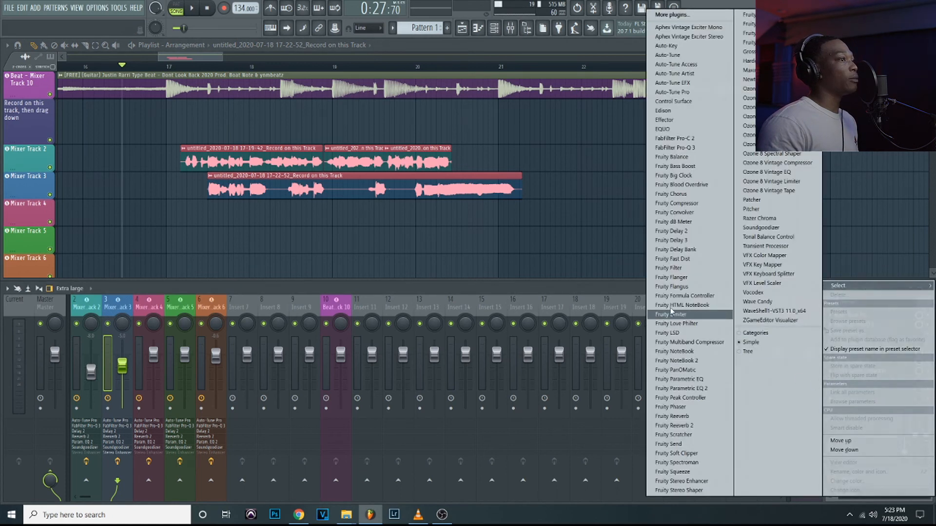
pyautogui.click(672, 287)
pyautogui.click(208, 66)
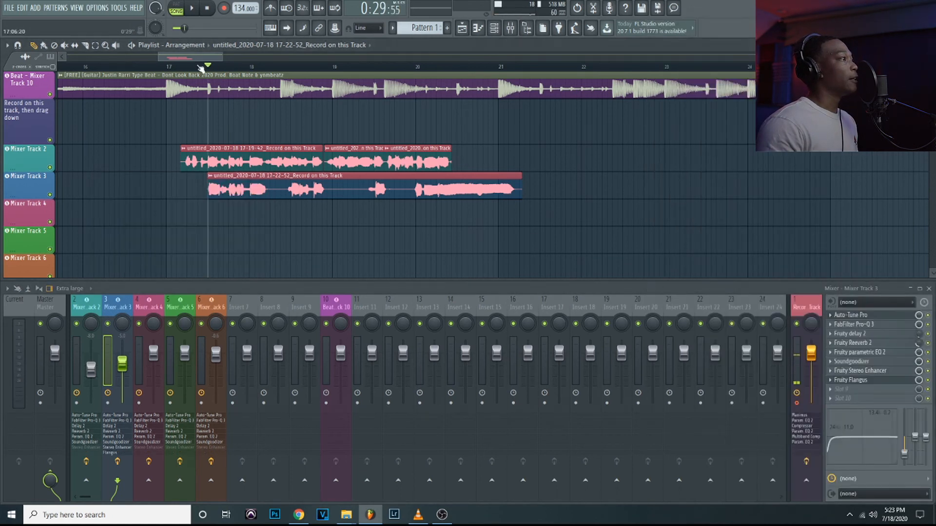
pyautogui.click(51, 165)
pyautogui.press('space')
pyautogui.click(145, 66)
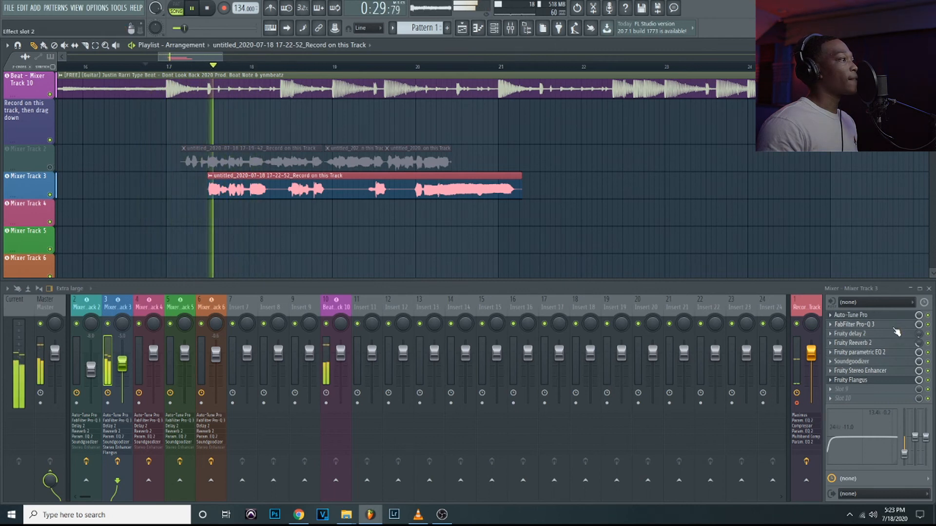
pyautogui.press('space')
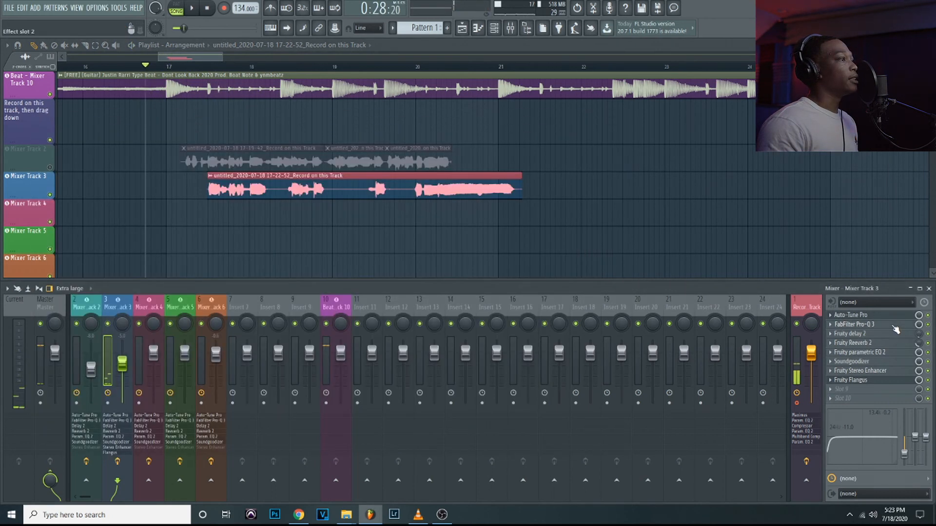
# - Reshape Mixer Track 3's FabFilter Pro-Q 3 curve with a deeper low-mid cut and a high-band dip of about 1.8 dB near 10.7 kHz
pyautogui.click(895, 325)
pyautogui.moveTo(322, 254); pyautogui.dragTo(308, 299)
pyautogui.moveTo(444, 246); pyautogui.dragTo(445, 257)
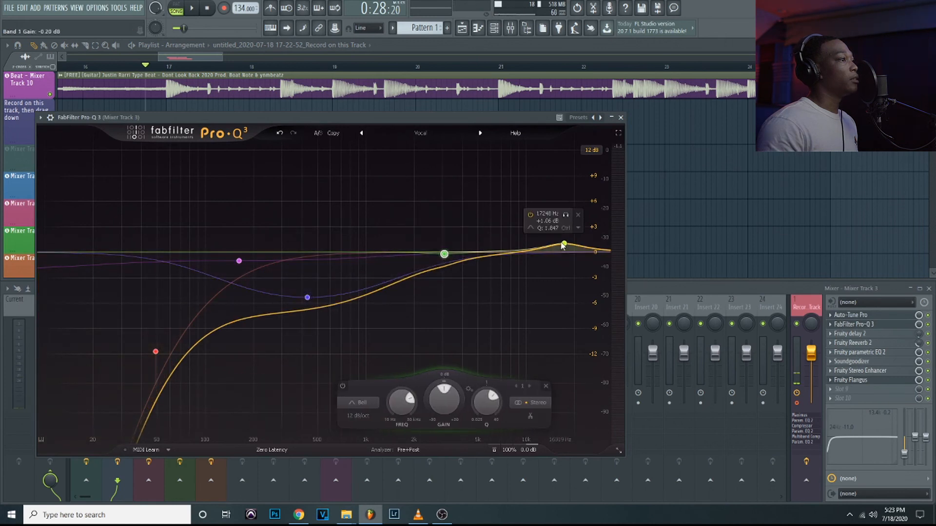
pyautogui.moveTo(564, 244); pyautogui.dragTo(563, 254)
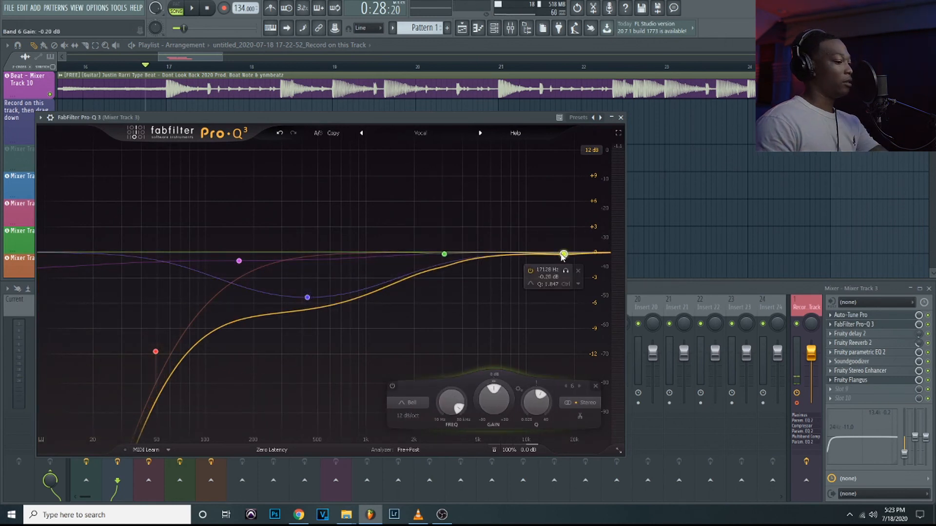
pyautogui.moveTo(308, 299); pyautogui.dragTo(307, 309)
pyautogui.moveTo(155, 352); pyautogui.dragTo(148, 331)
pyautogui.moveTo(564, 253); pyautogui.dragTo(554, 269)
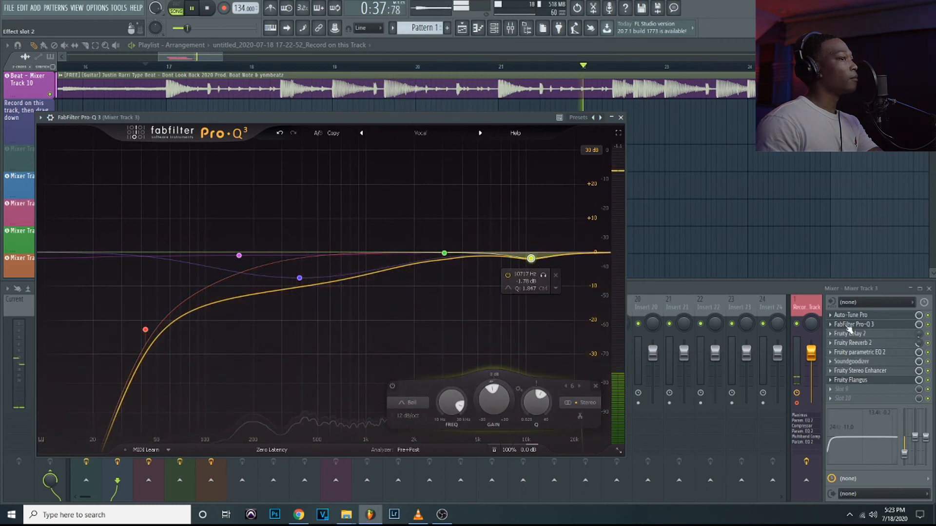
pyautogui.press('space')
# - Raise Fruity delay 2's mix on Mixer Track 3 to about 39%, adjust its delay time and turn up the Fruity Reeverb 2 mix
pyautogui.press('F9')
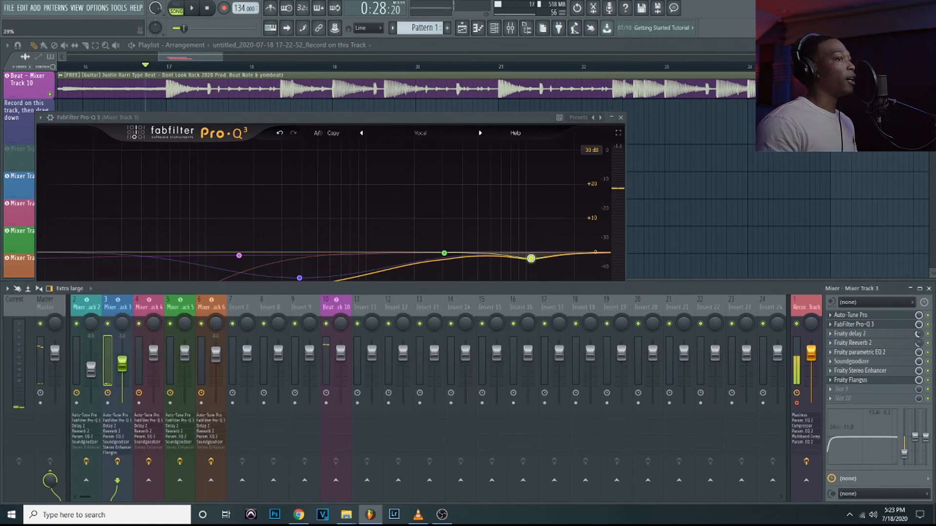
pyautogui.click(850, 334)
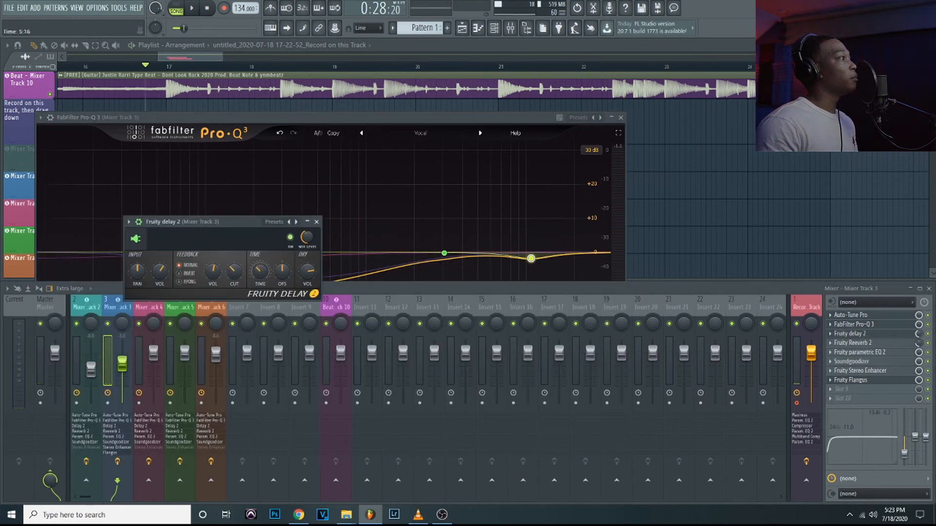
pyautogui.click(920, 338)
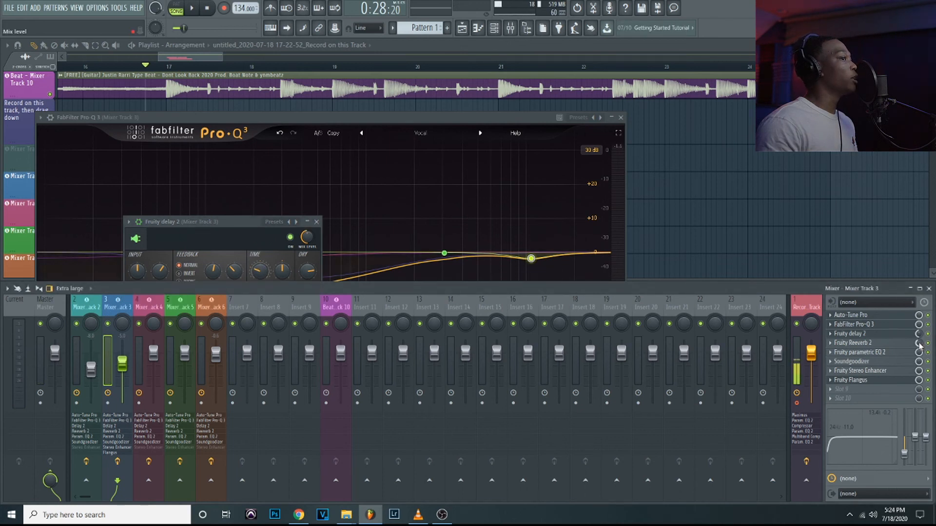
# - Play the layer while lowering Mixer Track 3's volume further and raising Fruity delay 2's feedback volume
pyautogui.click(218, 62)
pyautogui.press('space')
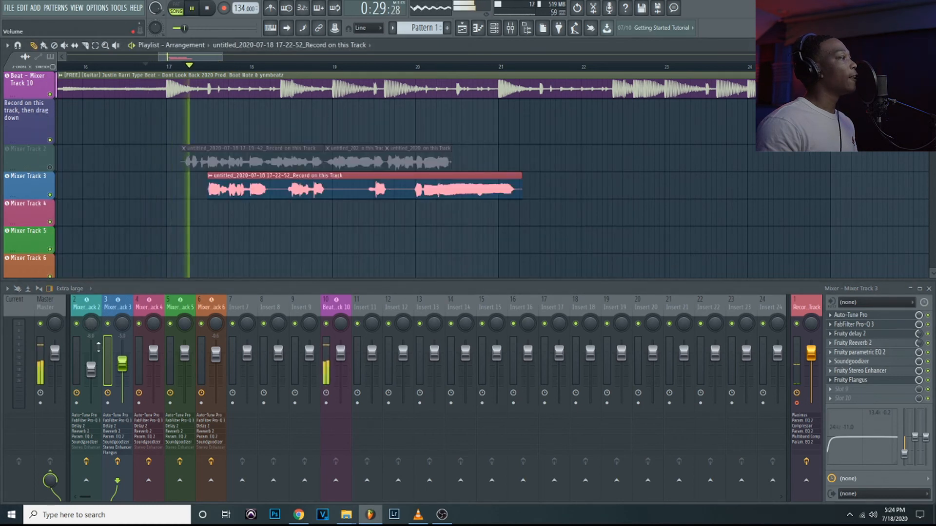
pyautogui.moveTo(123, 363); pyautogui.dragTo(127, 373)
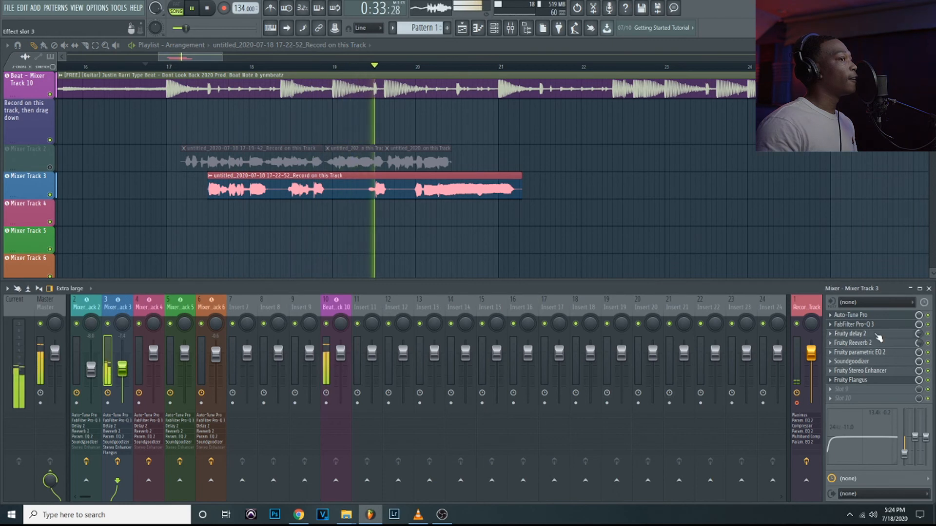
pyautogui.click(875, 334)
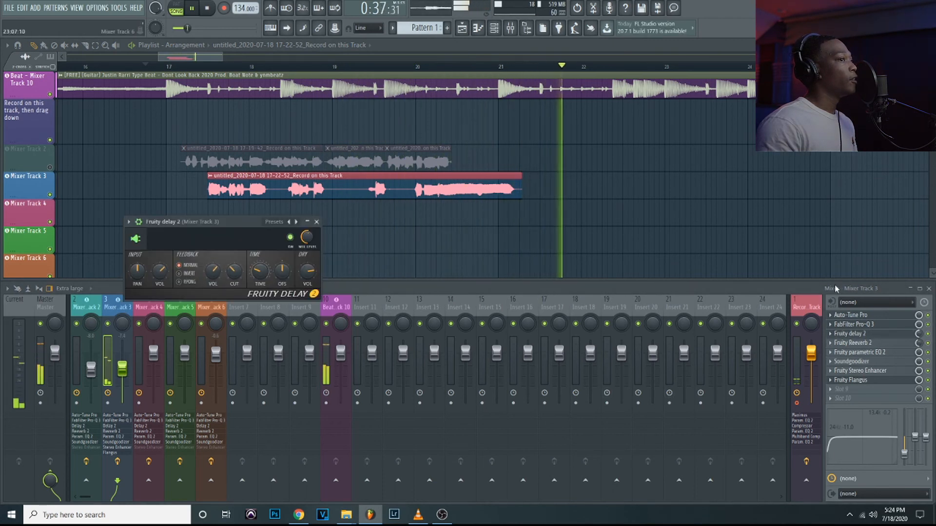
pyautogui.click(811, 288)
pyautogui.press('space')
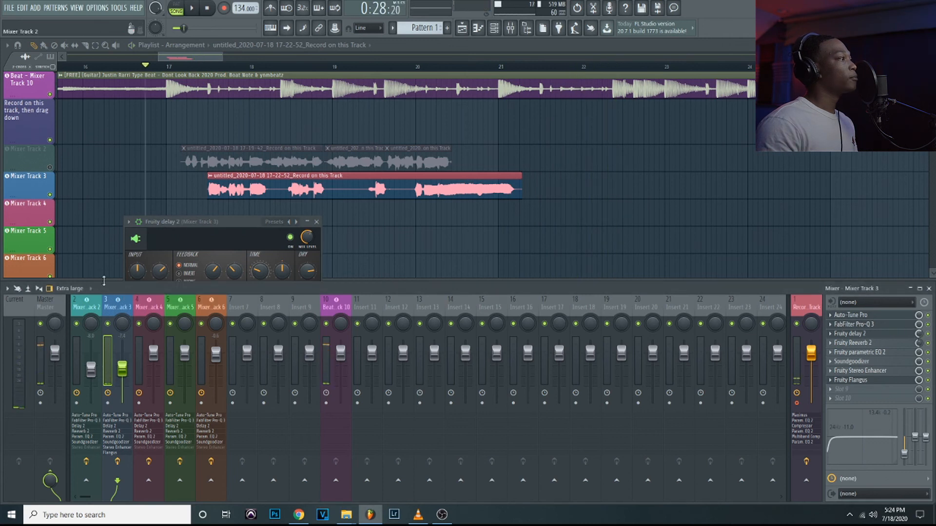
# - Unmute Mixer Track 2 and play both vocal tracks together over the beat
pyautogui.rightClick(50, 167)
pyautogui.rightClick(49, 167)
pyautogui.press('space')
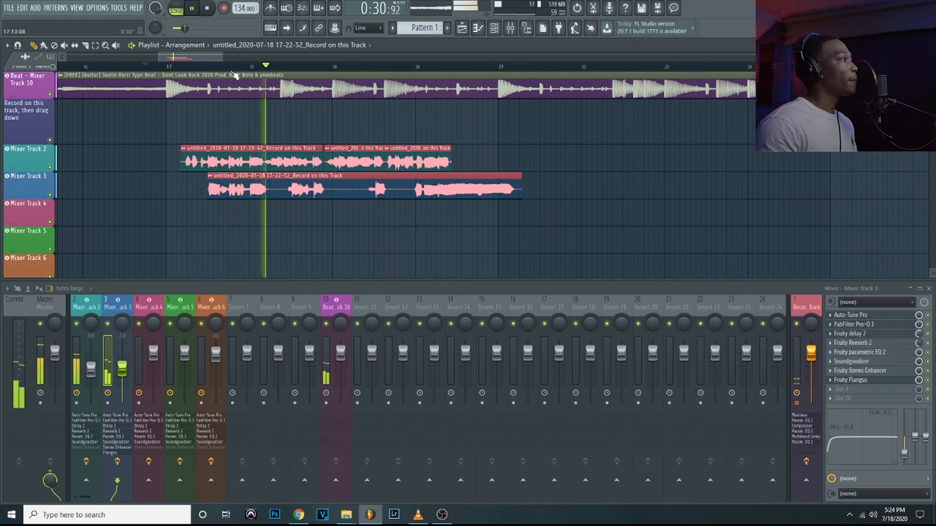
# - Nudge the Mixer Track 3 layer slightly earlier against the Mixer Track 2 vocals and replay both from about bar 17
pyautogui.scroll(5, 226, 73)
pyautogui.scroll(-2, 352, 32)
pyautogui.moveTo(414, 196); pyautogui.dragTo(409, 196)
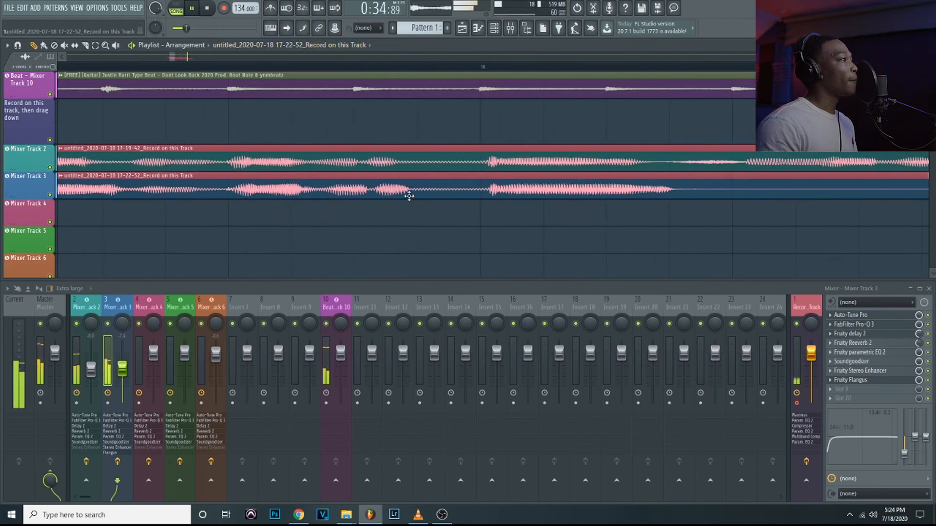
pyautogui.scroll(-5, 280, 71)
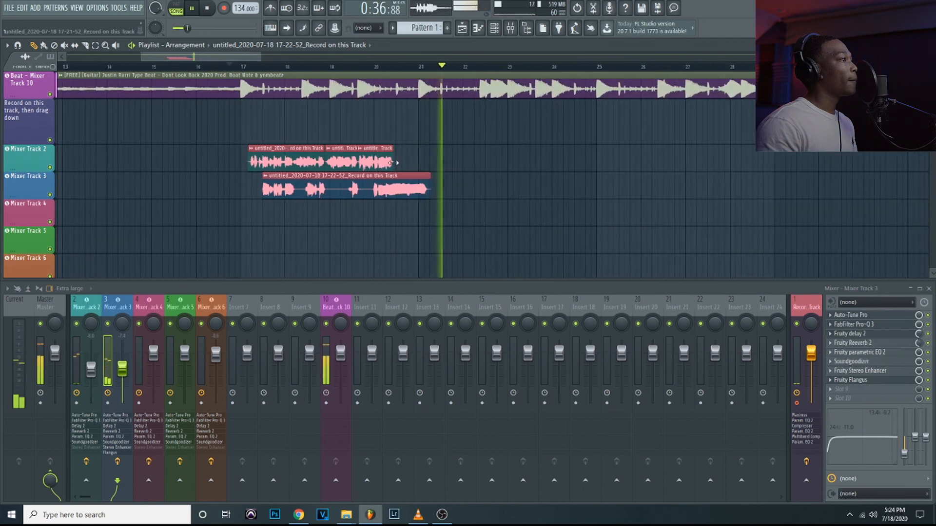
pyautogui.moveTo(229, 67); pyautogui.dragTo(206, 75)
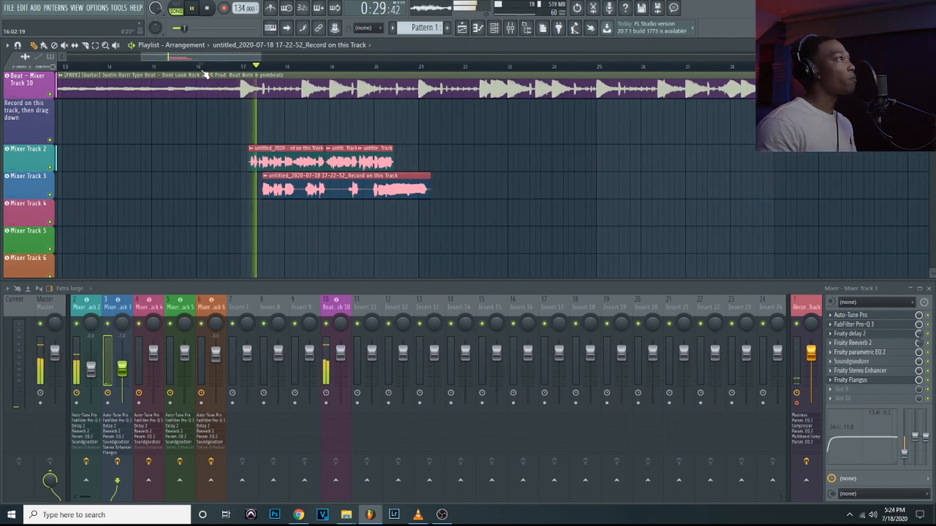
# - Lower Mixer Track 3's volume to about -11.2 dB while both vocals play over the beat, and stop playback
pyautogui.moveTo(126, 371); pyautogui.dragTo(126, 376)
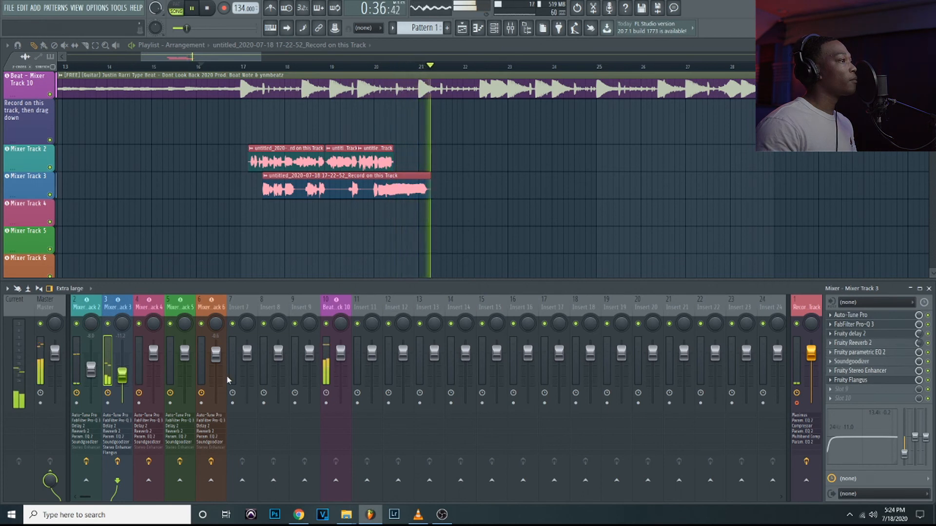
pyautogui.press('space')
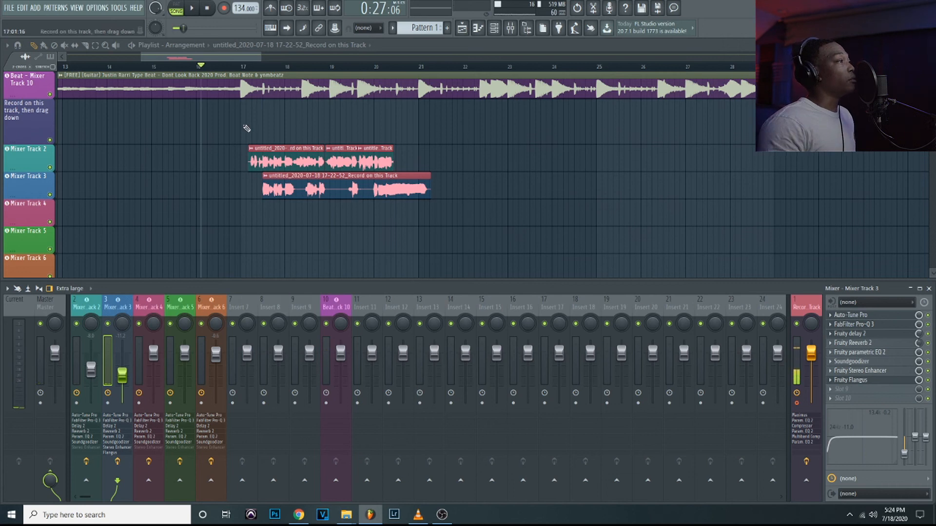
pyautogui.moveTo(264, 61); pyautogui.dragTo(310, 61)
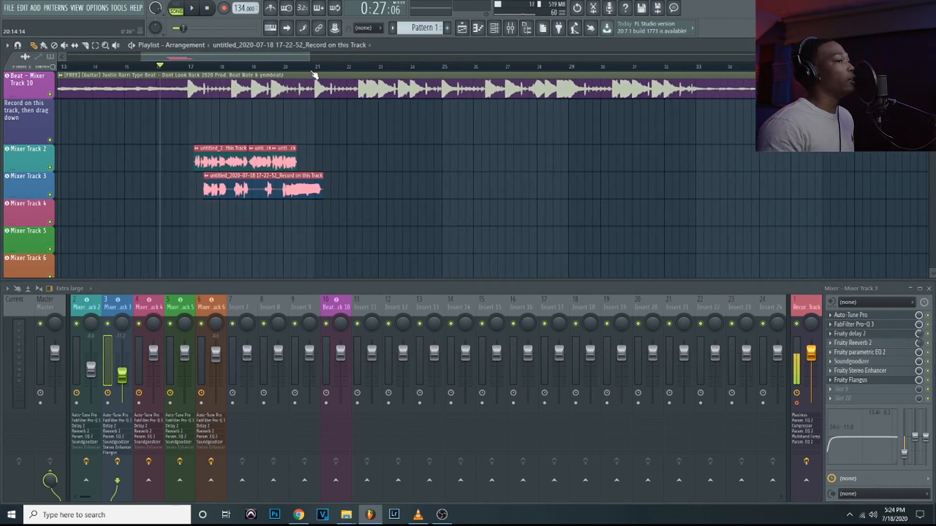
# - Replace Fruity Stereo Enhancer on Mixer Track 2 with Aphex Vintage Exciter Mono
pyautogui.click(94, 312)
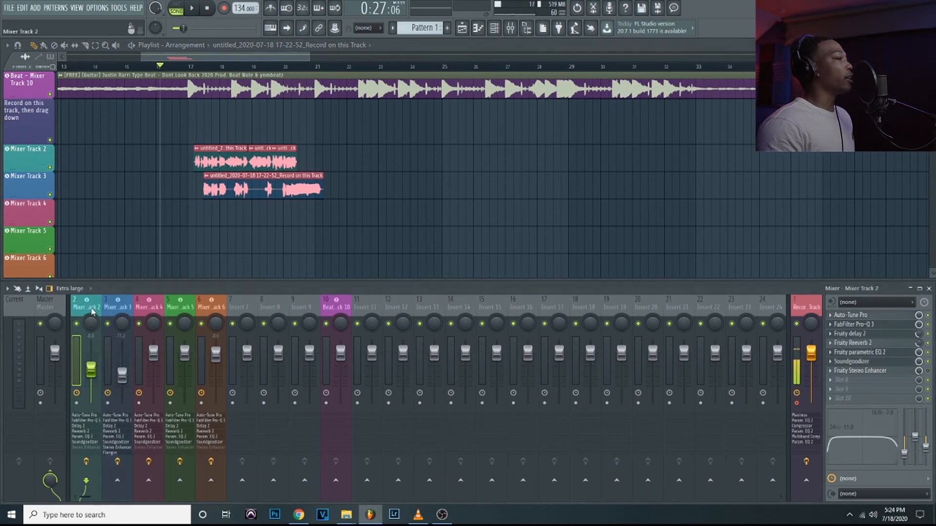
pyautogui.click(837, 384)
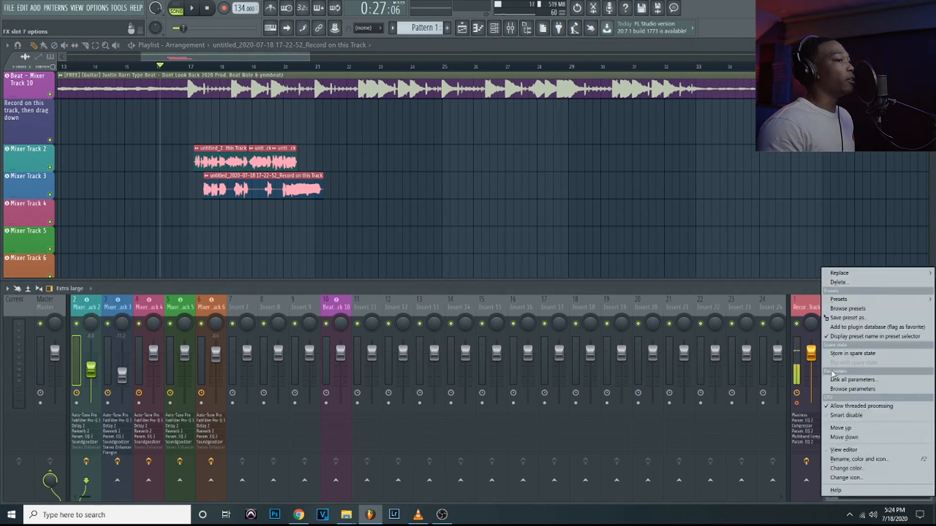
pyautogui.moveTo(846, 274)
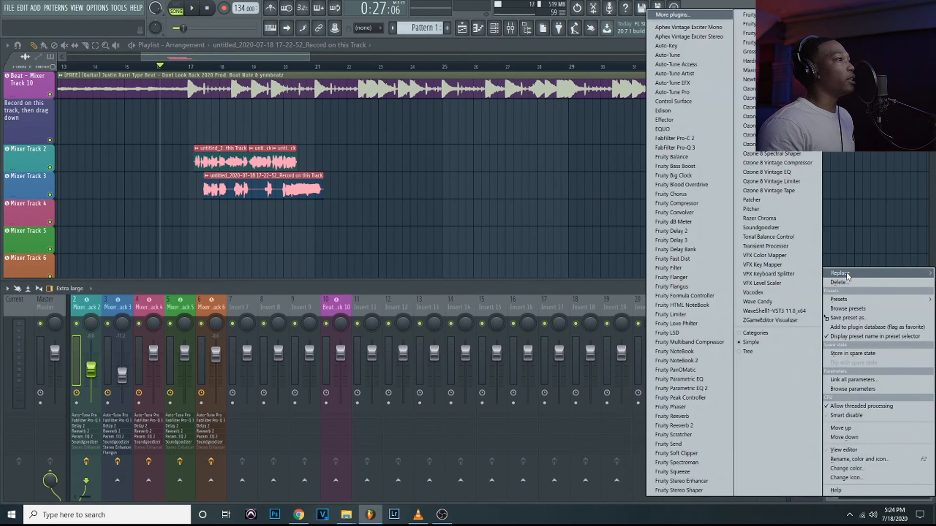
pyautogui.click(688, 29)
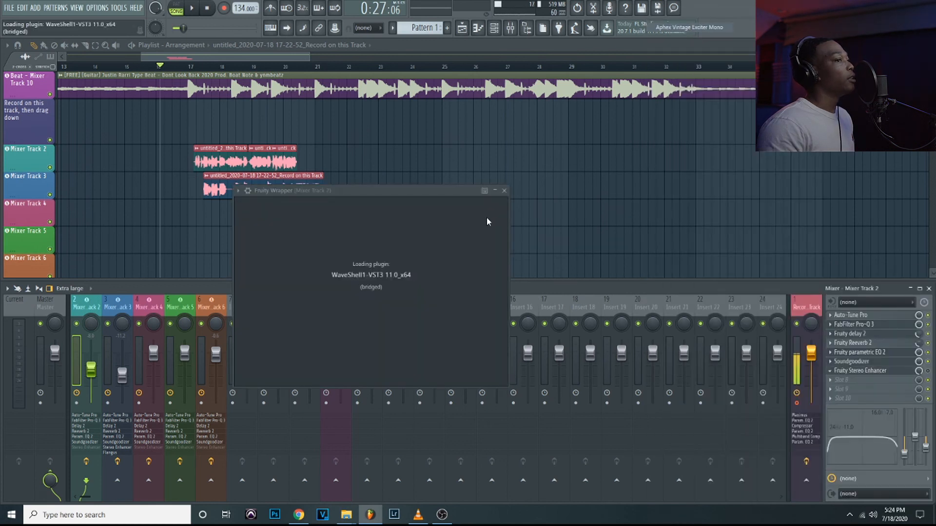
pyautogui.moveTo(364, 193); pyautogui.dragTo(492, 152)
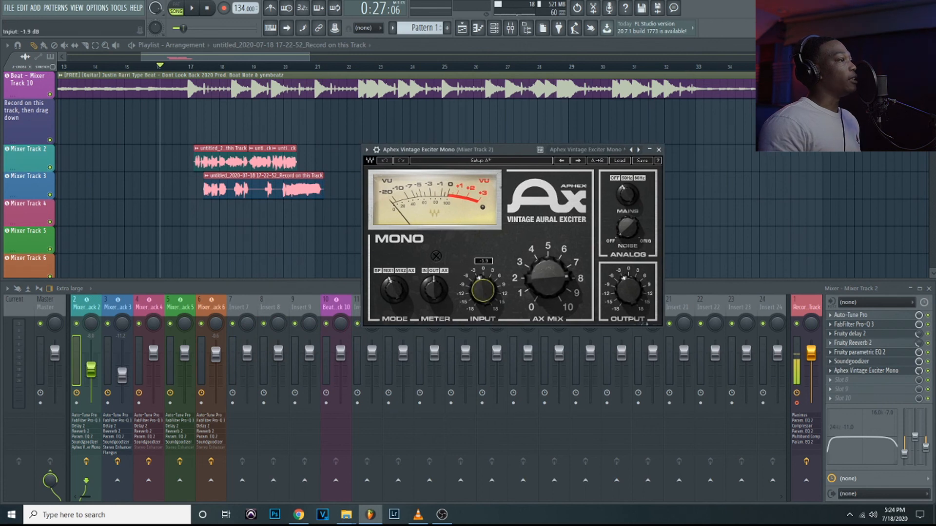
# - Play the vocals while adjusting the exciter's output and AX Mix and raising Mixer Track 2's volume slightly
pyautogui.press('space')
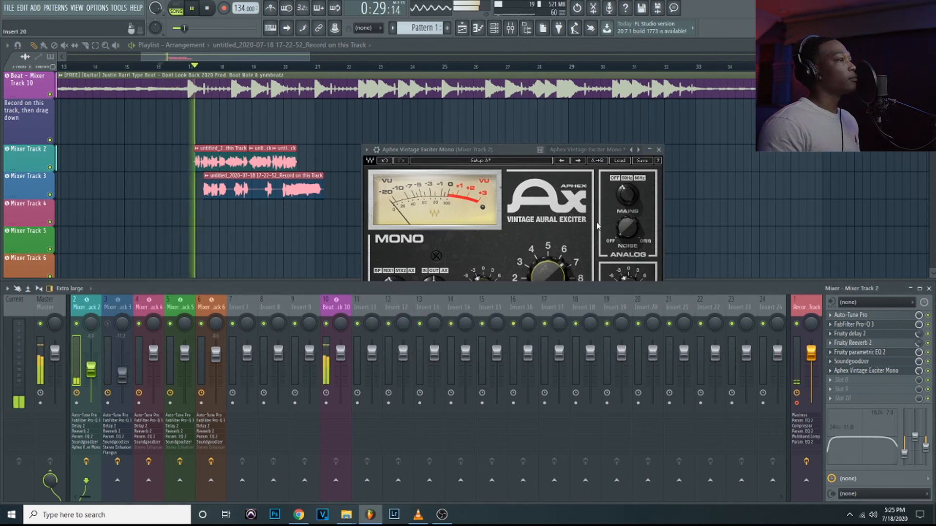
pyautogui.moveTo(626, 277); pyautogui.dragTo(636, 254)
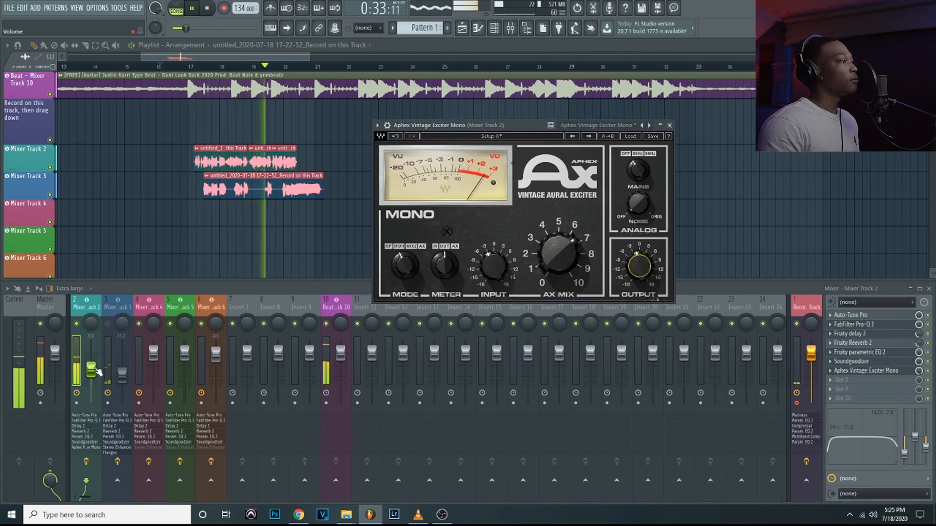
pyautogui.moveTo(99, 373); pyautogui.dragTo(99, 367)
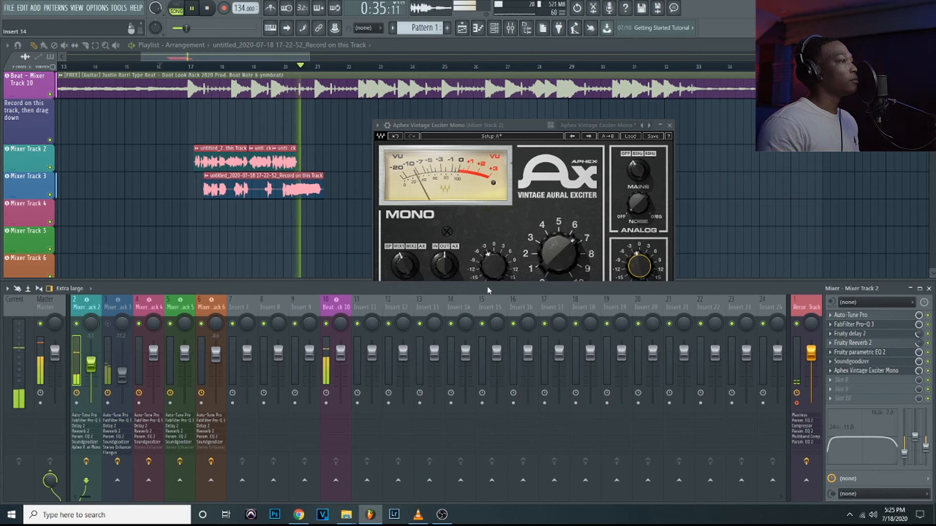
pyautogui.moveTo(558, 253); pyautogui.dragTo(543, 268)
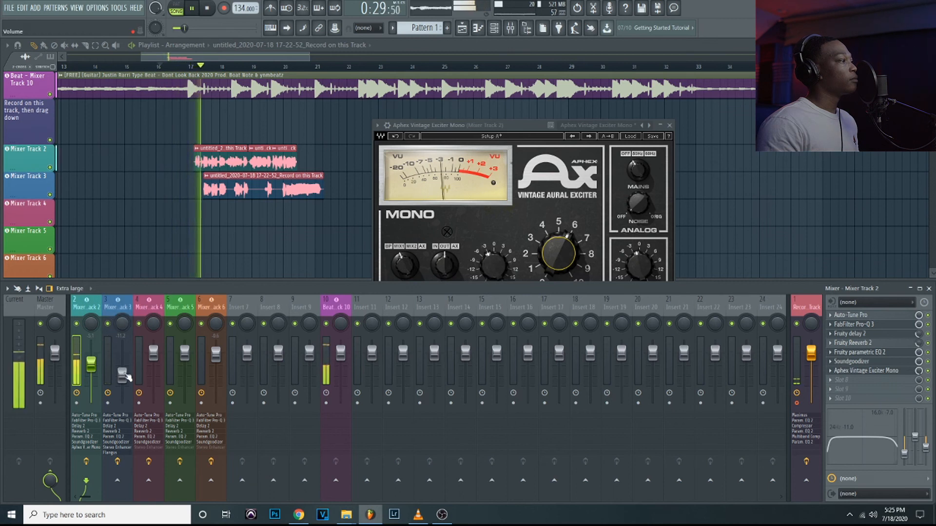
# - Lower Mixer Track 3's volume to about -14.9 dB, stop playback and close the Aphex Vintage Exciter Mono
pyautogui.moveTo(125, 374); pyautogui.dragTo(125, 383)
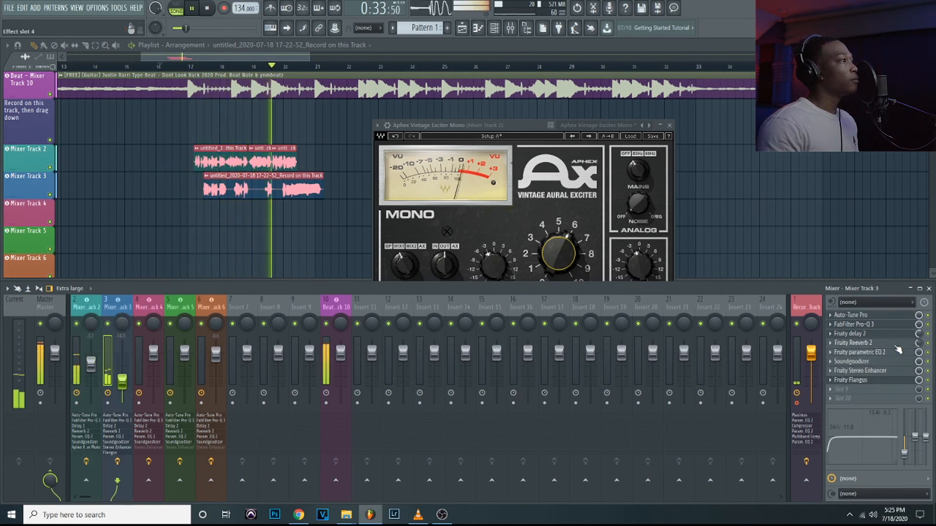
pyautogui.press('space')
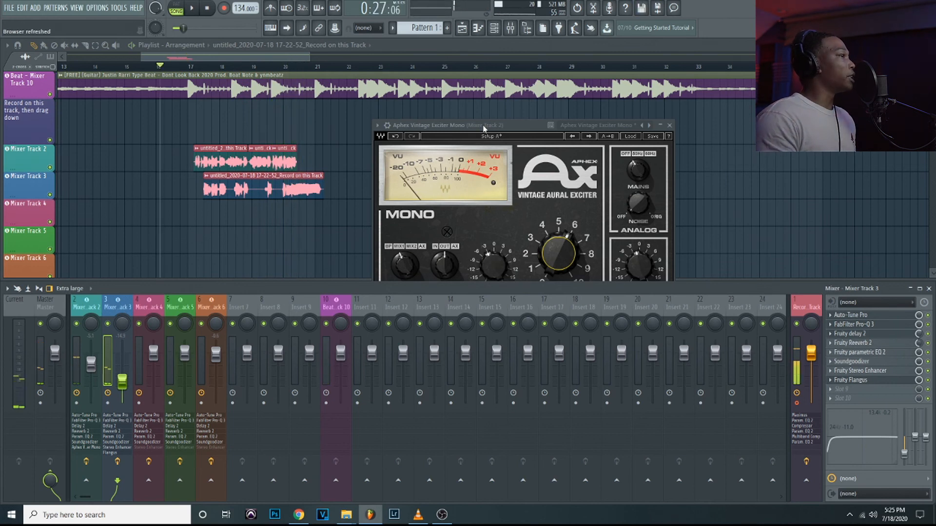
pyautogui.click(483, 127)
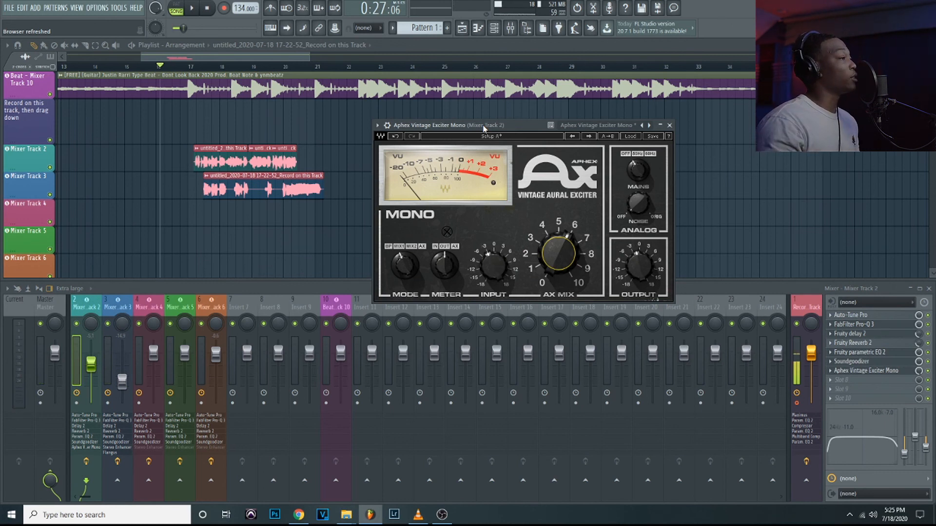
pyautogui.moveTo(486, 128); pyautogui.dragTo(467, 259)
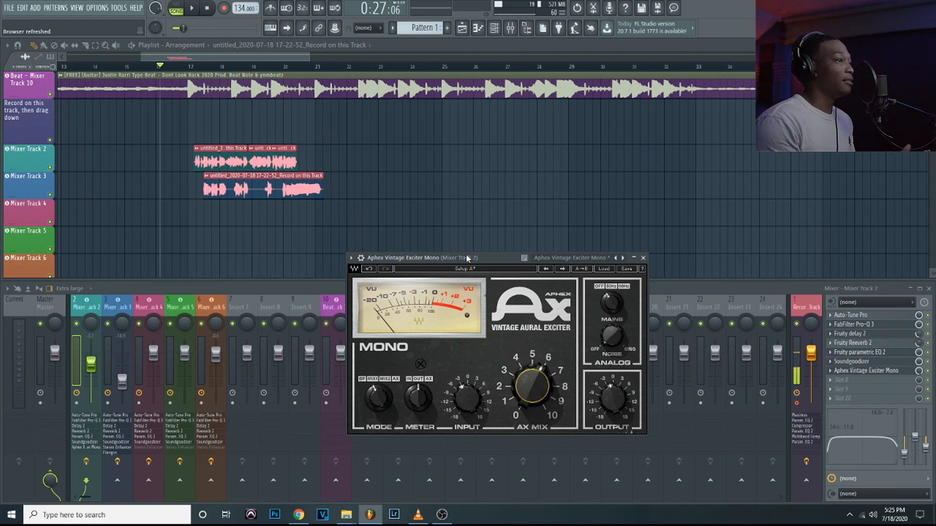
pyautogui.click(643, 259)
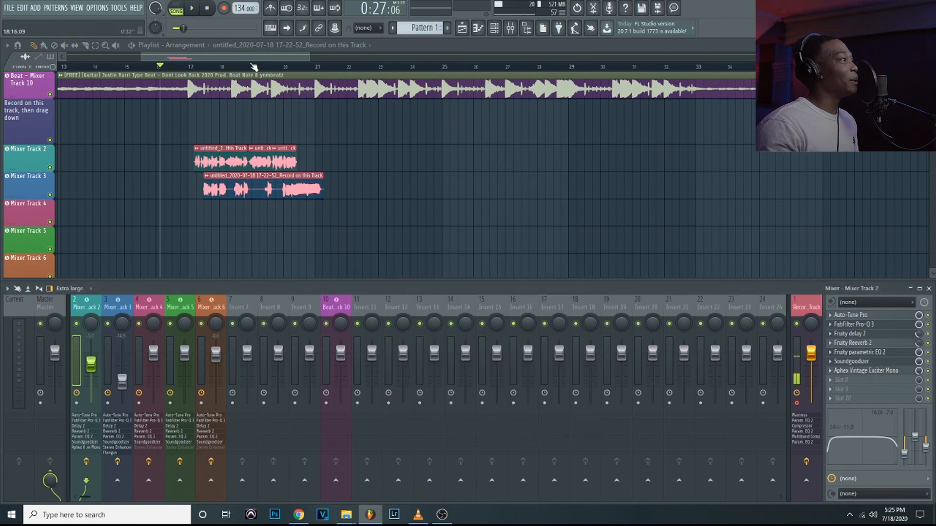
# - Play the Mixer Track 2 and Mixer Track 3 vocals together from about bar 16 to check the balance
pyautogui.scroll(2, 246, 68)
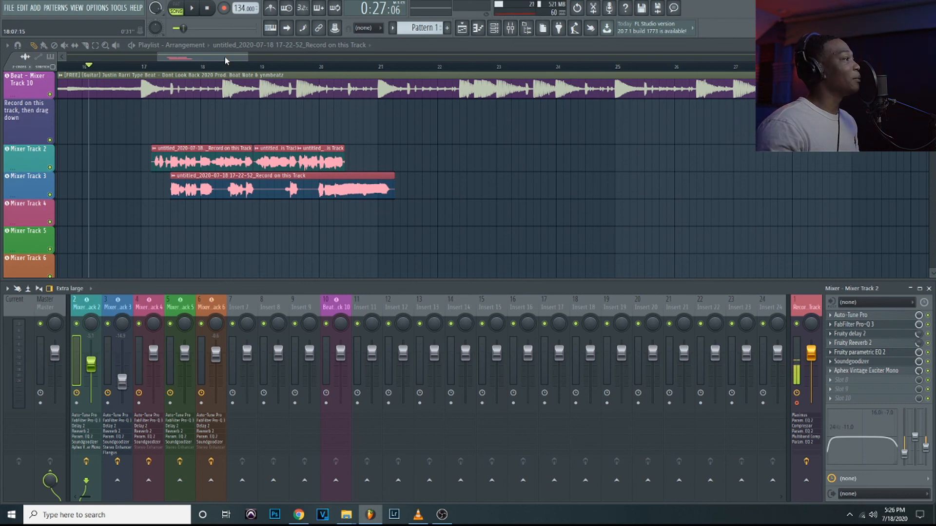
pyautogui.press('space')
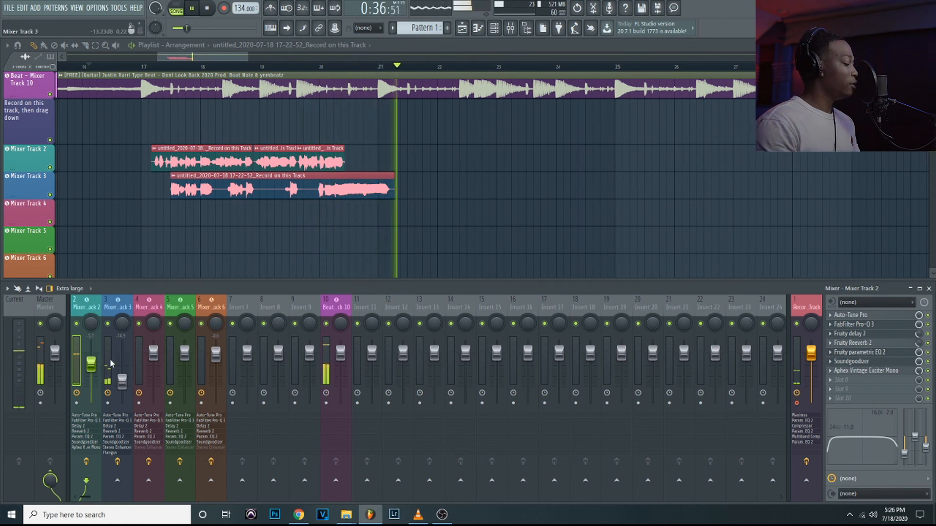
pyautogui.press('space')
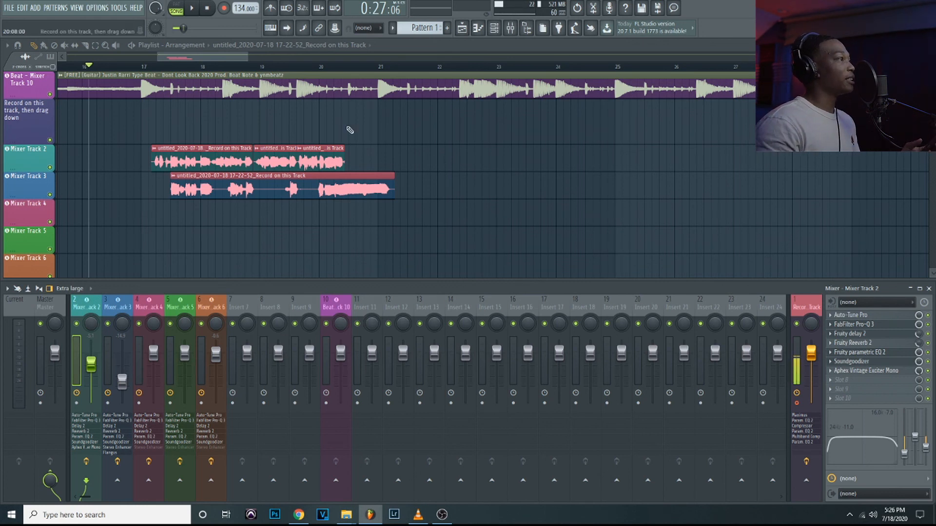
# - Cue the playhead just before bar 20, preview the beat and record the next vocal take on the recording track
pyautogui.click(323, 70)
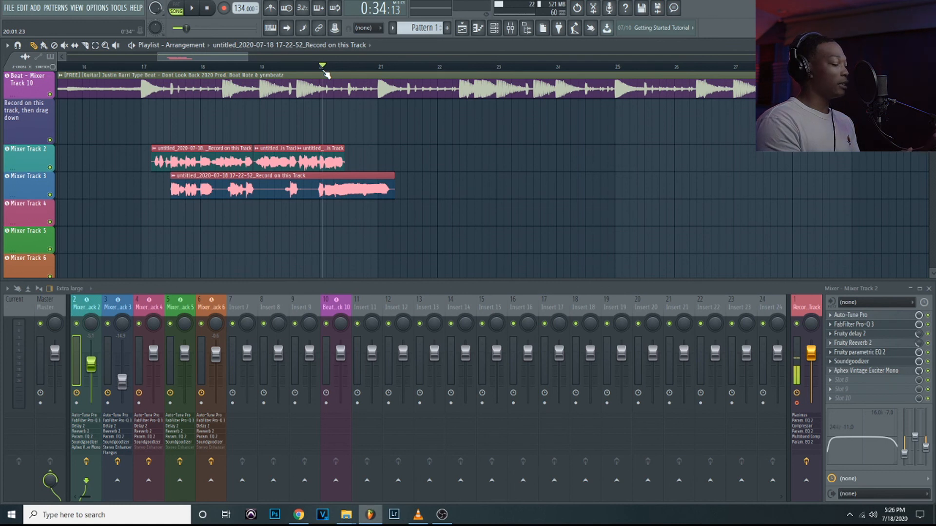
pyautogui.moveTo(324, 71); pyautogui.dragTo(316, 69)
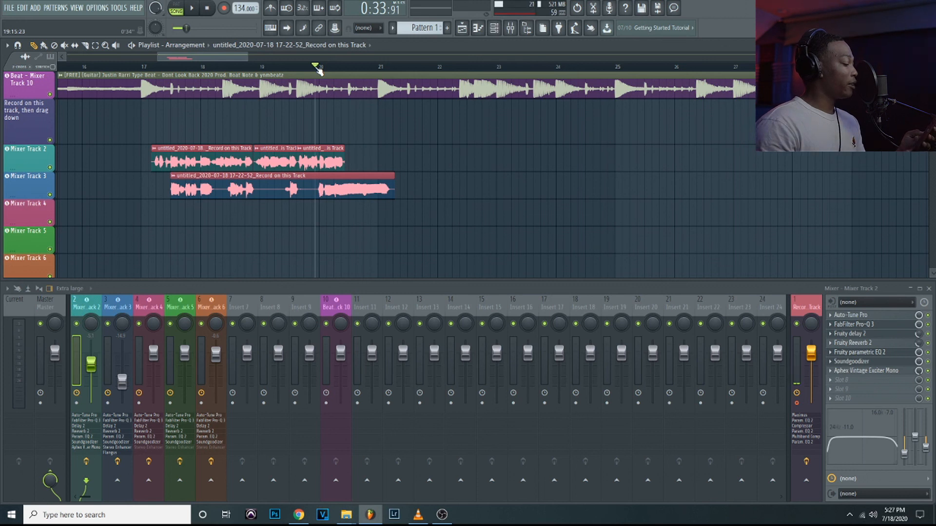
pyautogui.moveTo(315, 67); pyautogui.dragTo(310, 67)
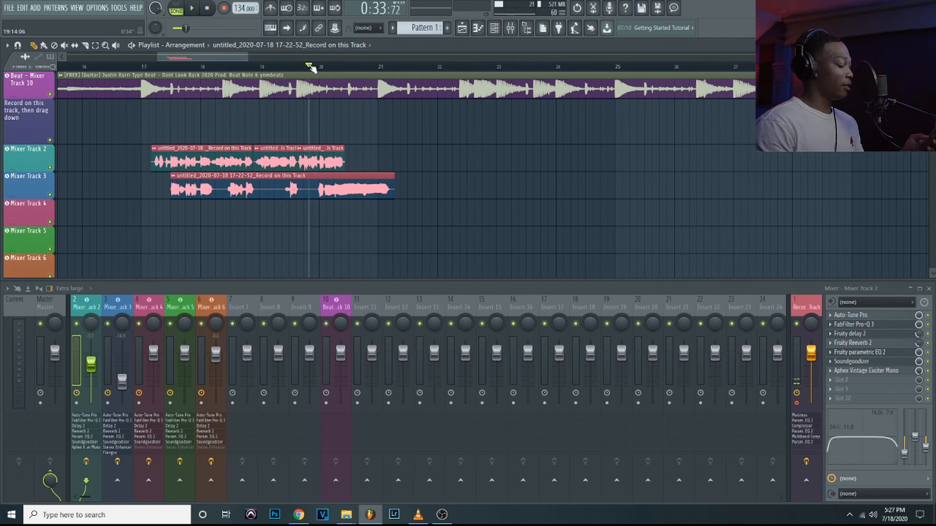
pyautogui.press('space')
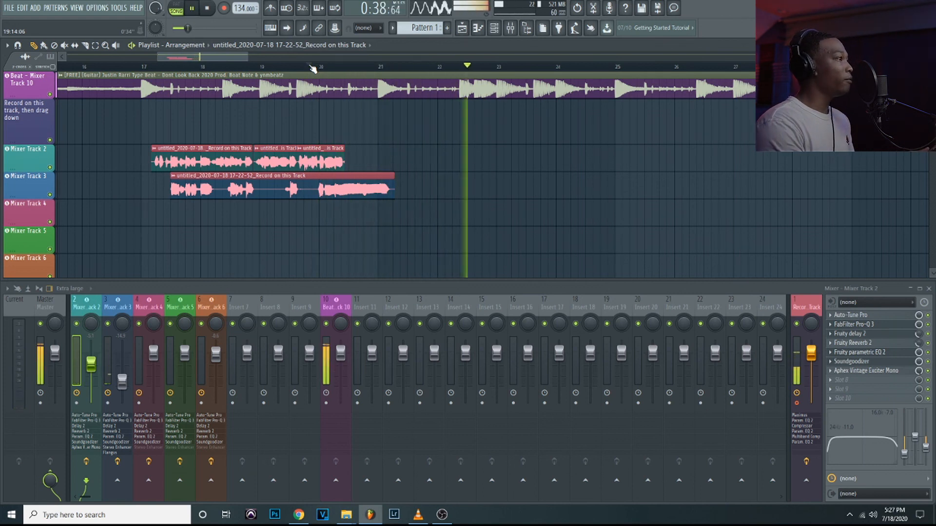
pyautogui.press('space')
pyautogui.press('space')
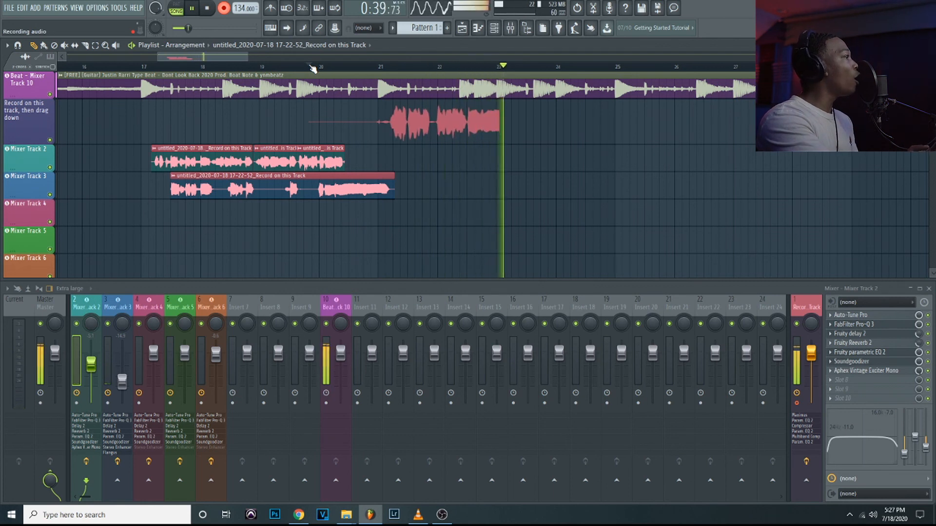
pyautogui.press('space')
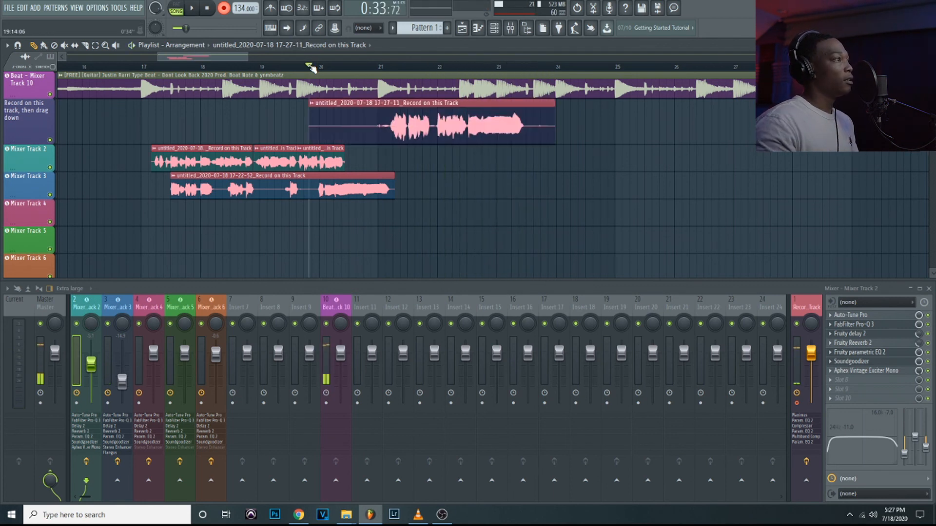
# - Place the new take on Mixer Track 2 with its silent start and end trimmed, playing it back from bar 21
pyautogui.moveTo(313, 120); pyautogui.dragTo(396, 164)
pyautogui.press('space')
pyautogui.click(380, 66)
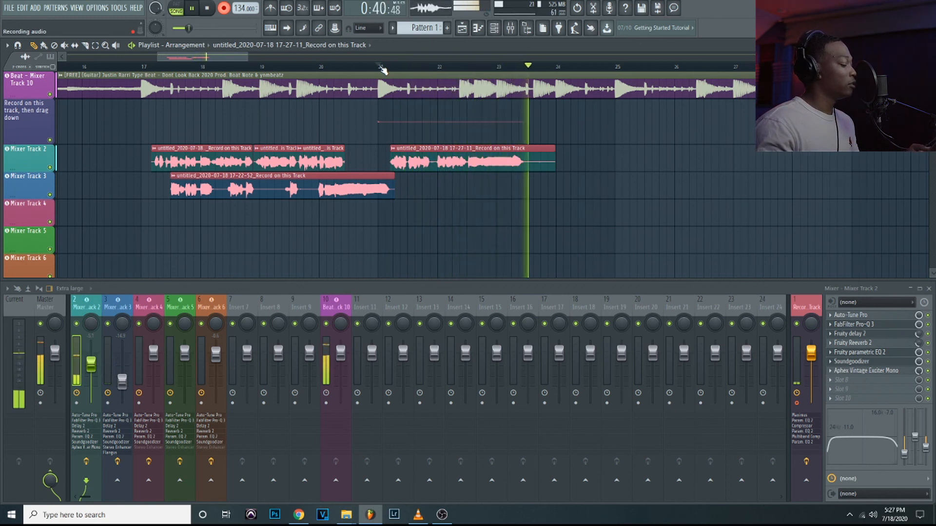
pyautogui.press('space')
pyautogui.moveTo(555, 162); pyautogui.dragTo(532, 165)
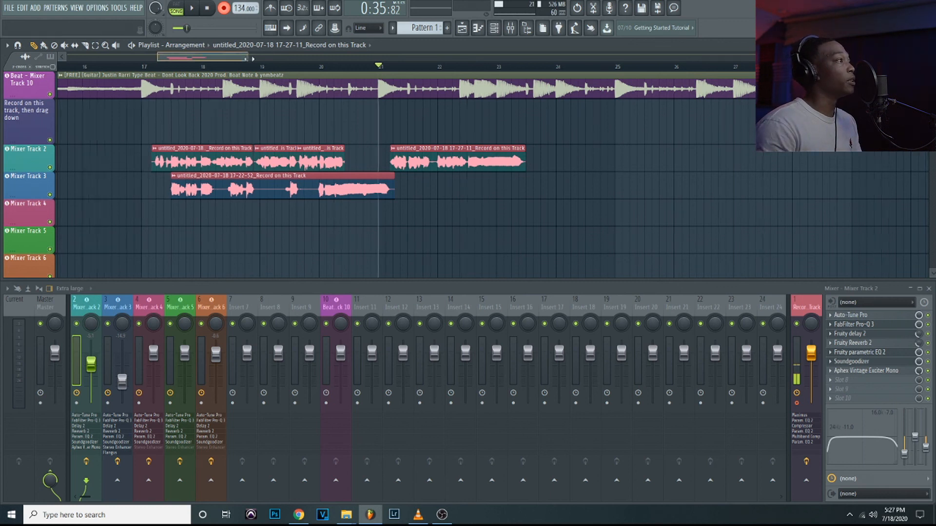
pyautogui.scroll(-4, 244, 58)
pyautogui.moveTo(244, 59); pyautogui.dragTo(217, 57)
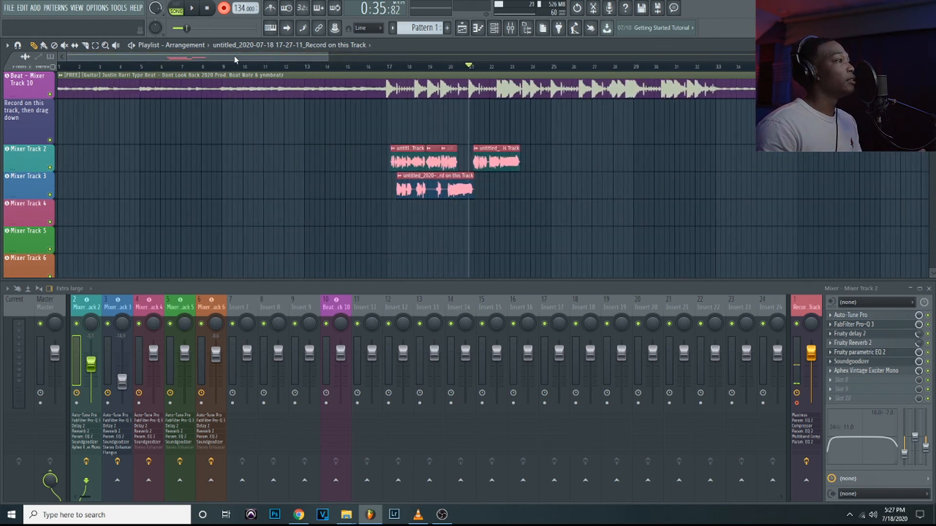